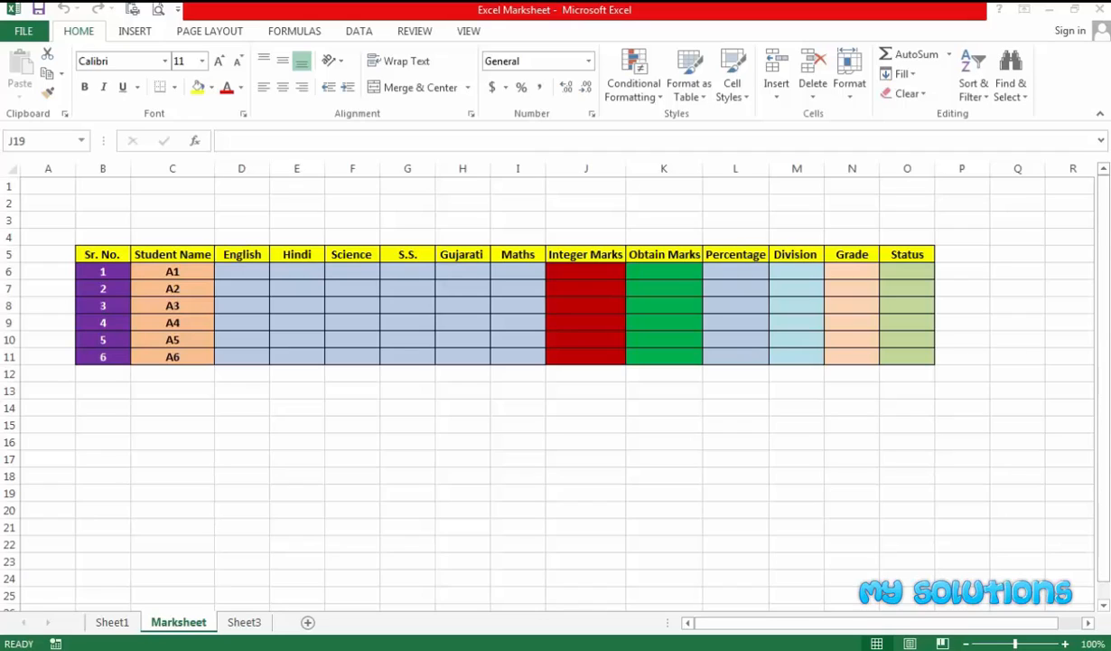
Step: Review the marksheet's subject headings and its marks, percentage, division, grade and status columns
click(98, 254)
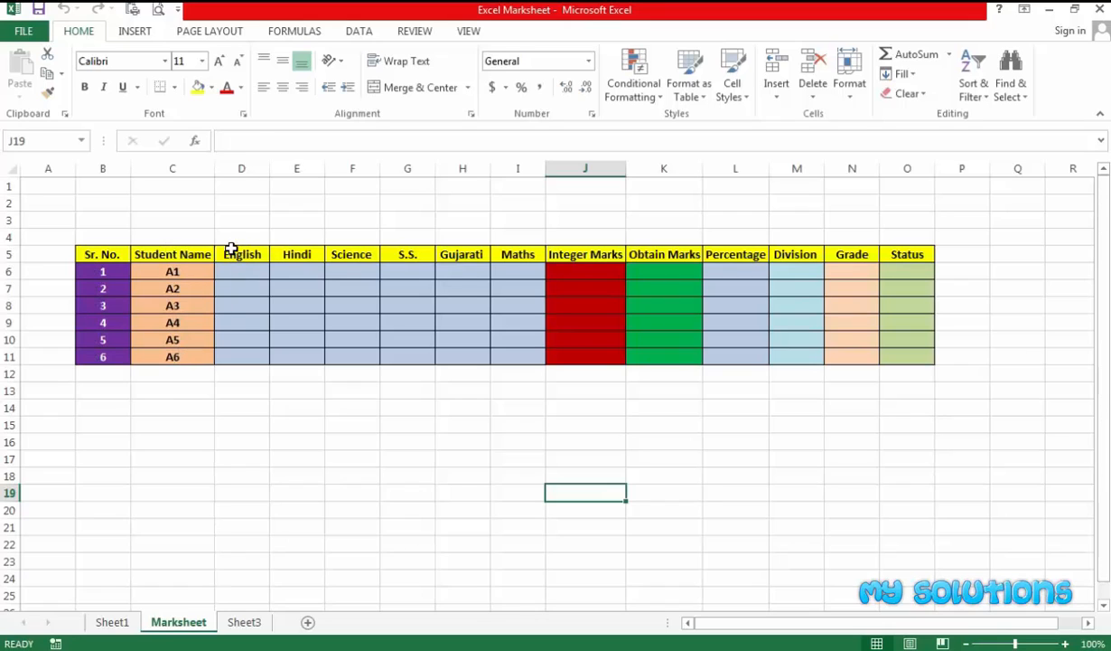
click(260, 253)
drag(259, 254, 529, 251)
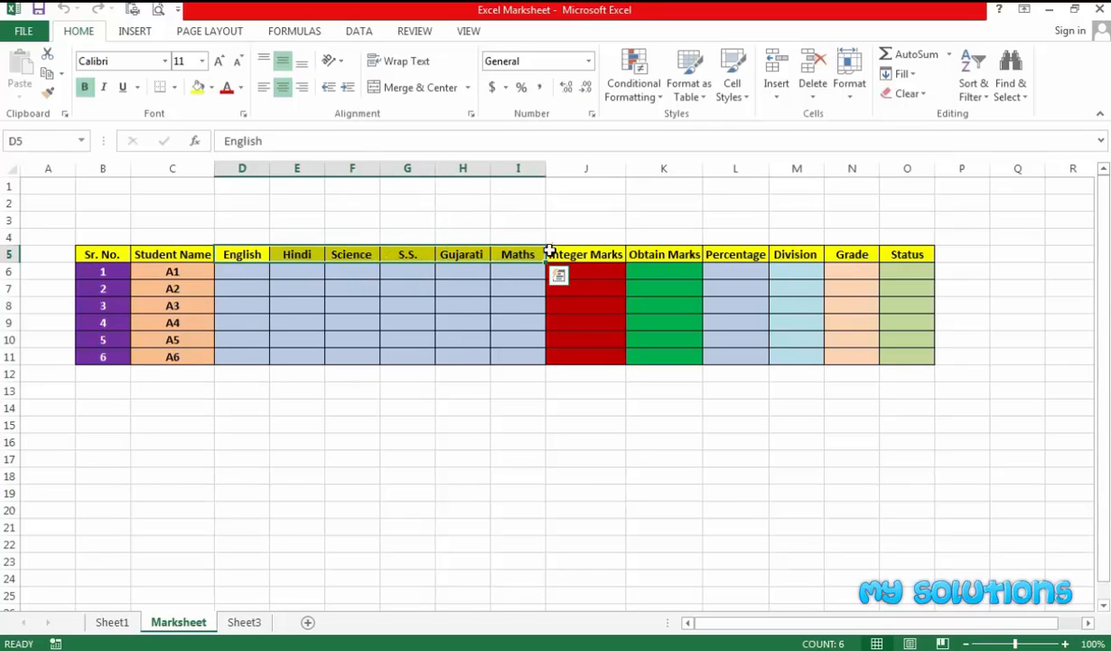
click(562, 253)
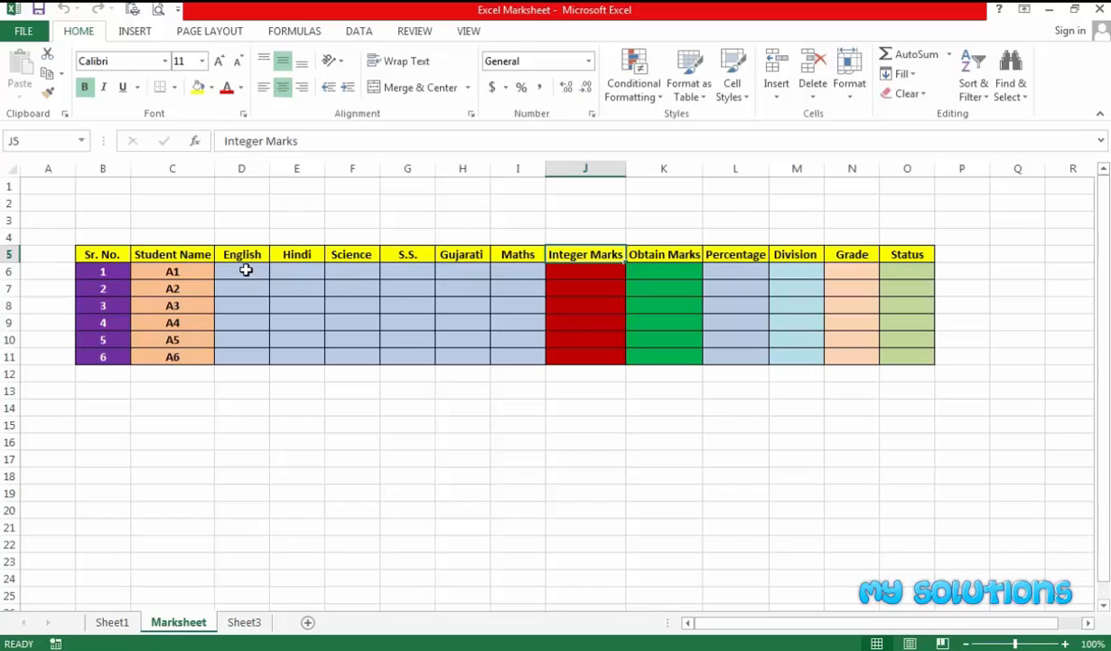
click(580, 273)
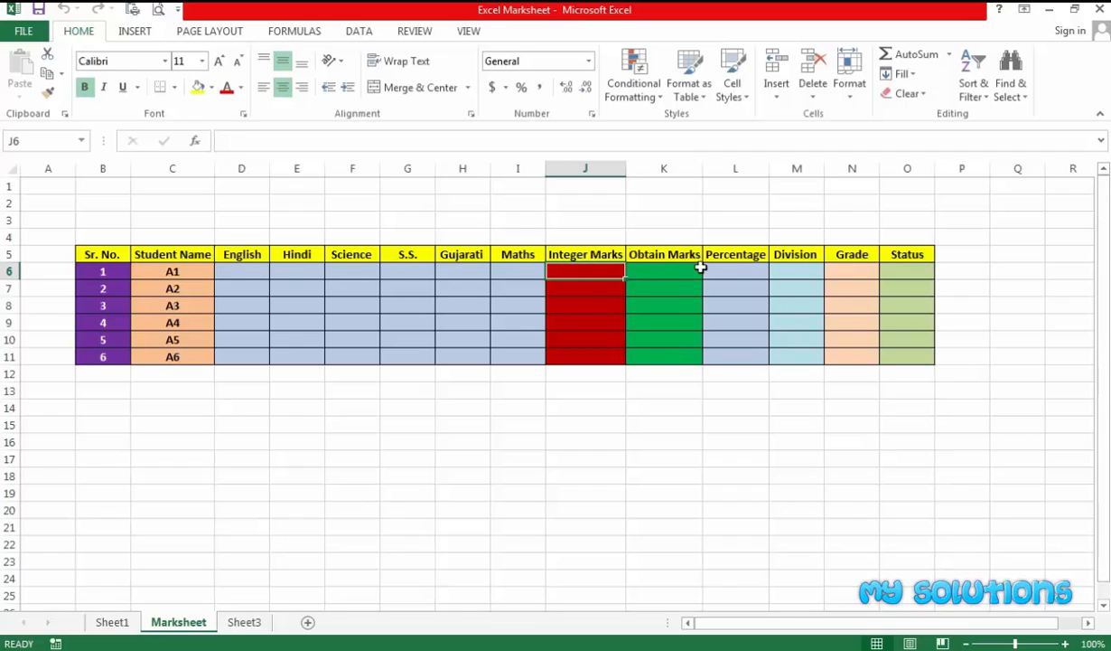
click(728, 272)
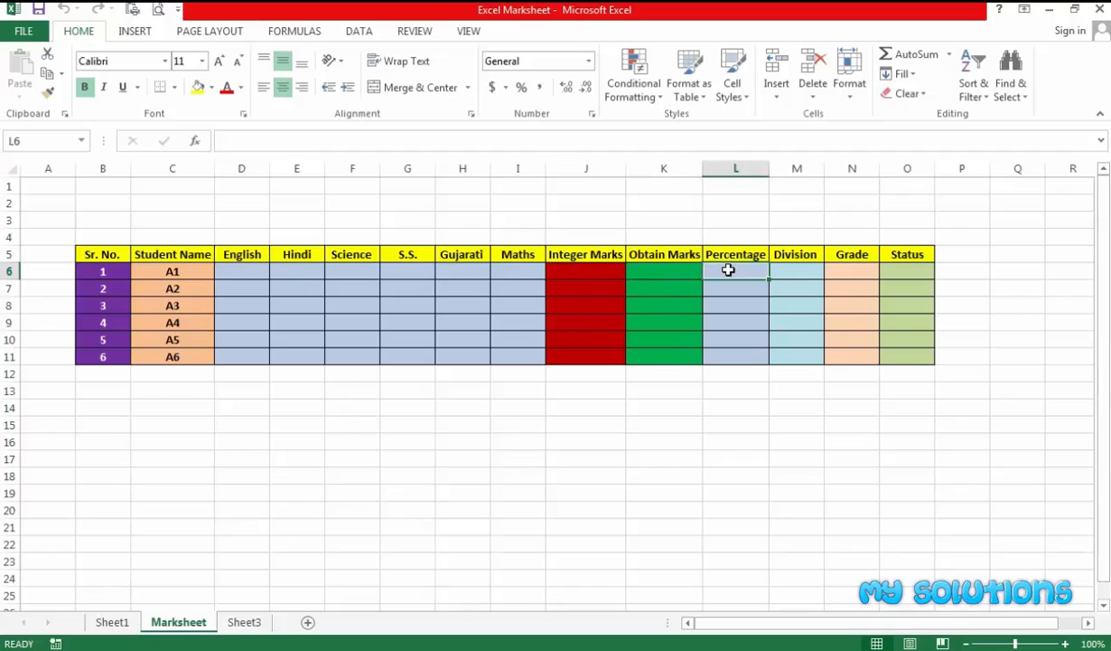
click(788, 267)
click(841, 267)
click(893, 270)
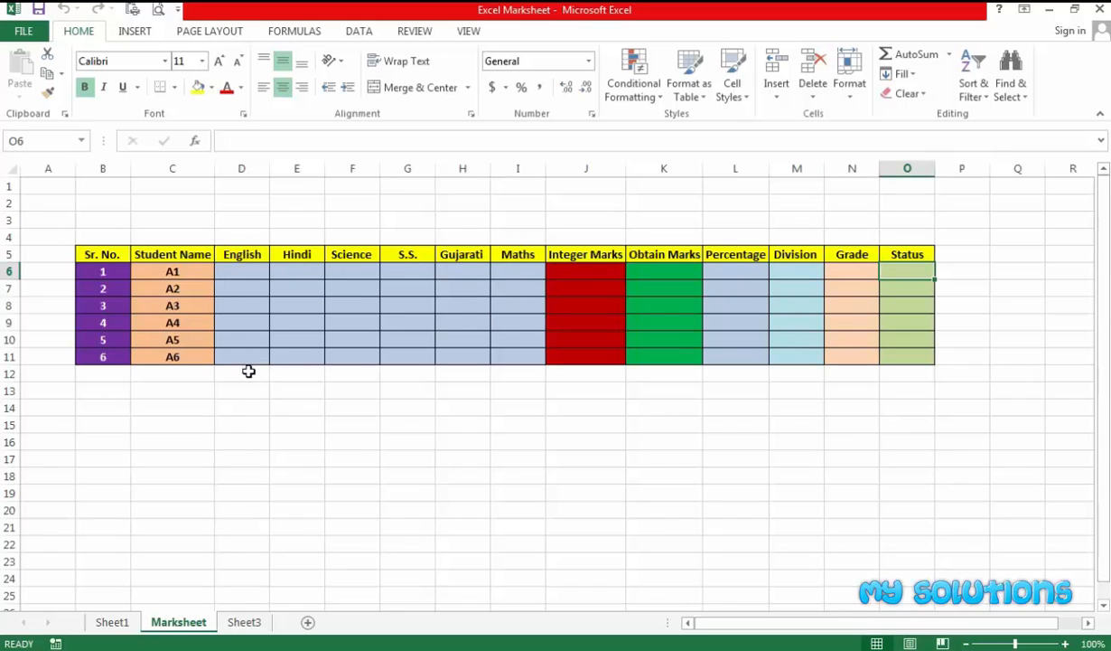
click(237, 420)
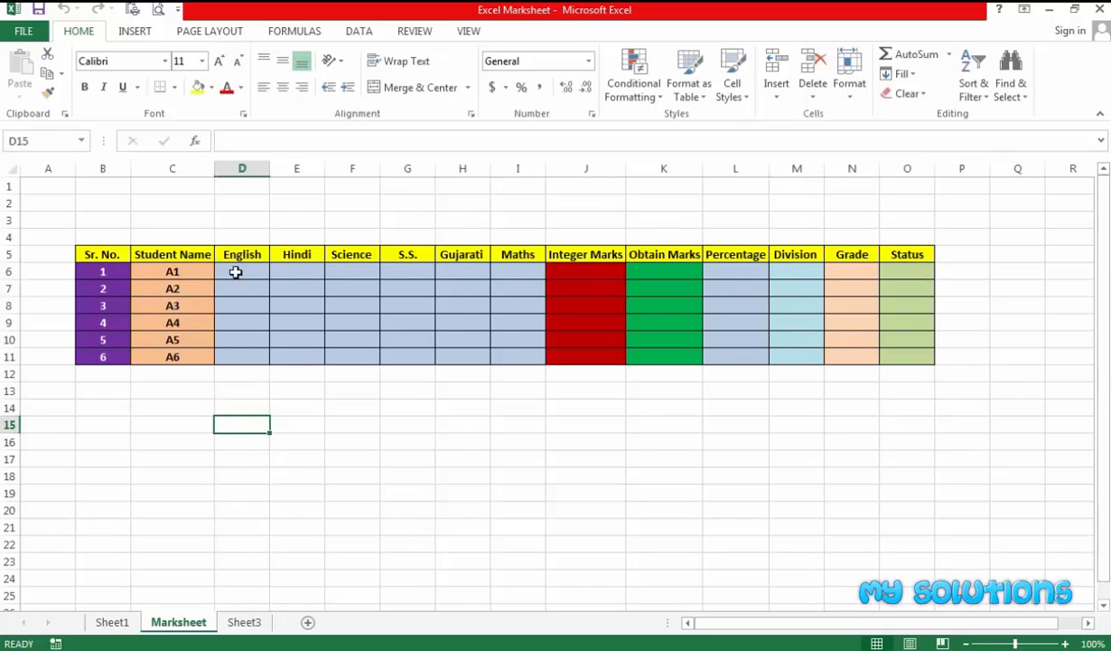
Step: Fill all subject mark cells D6:I11 with random marks using =RANDBETWEEN(32,96)
drag(235, 272, 536, 365)
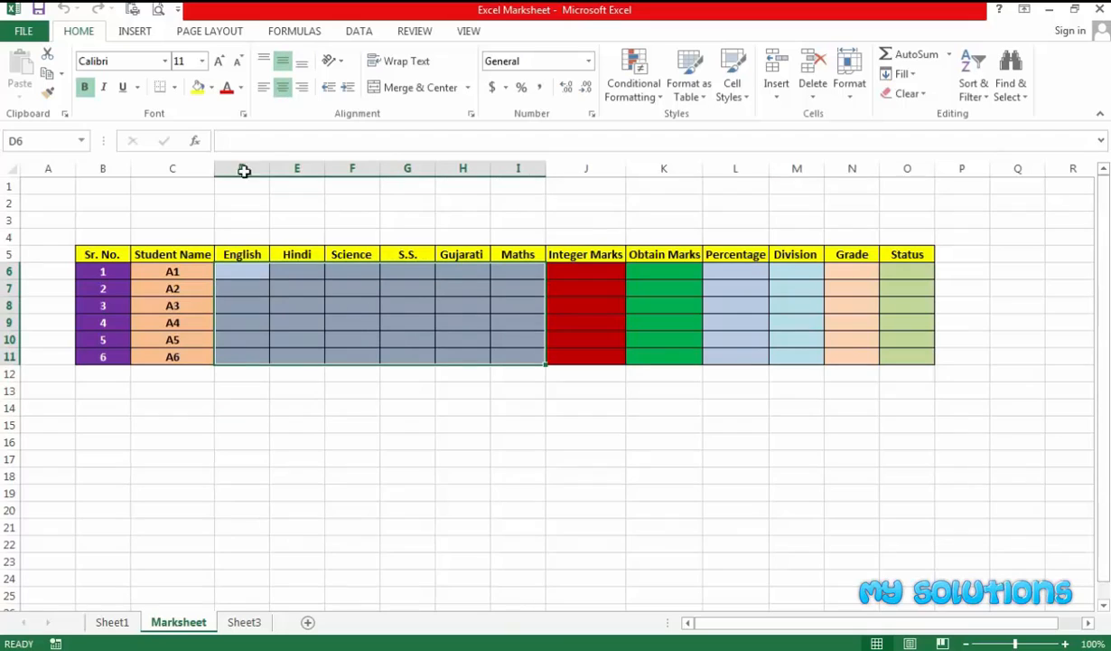
click(245, 138)
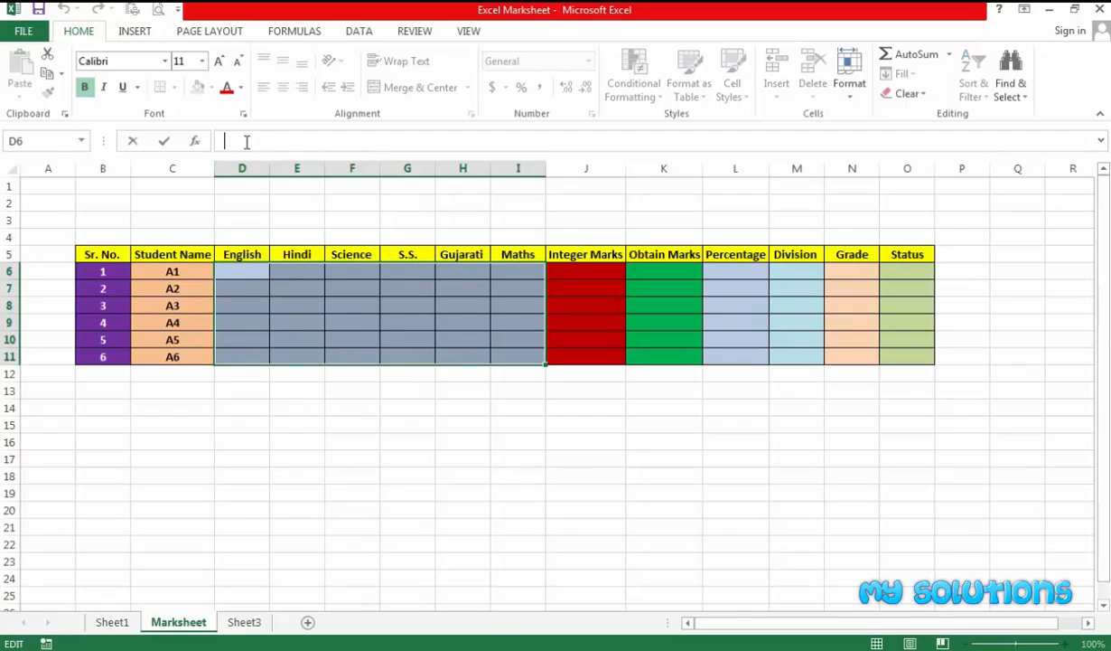
text(=ra)
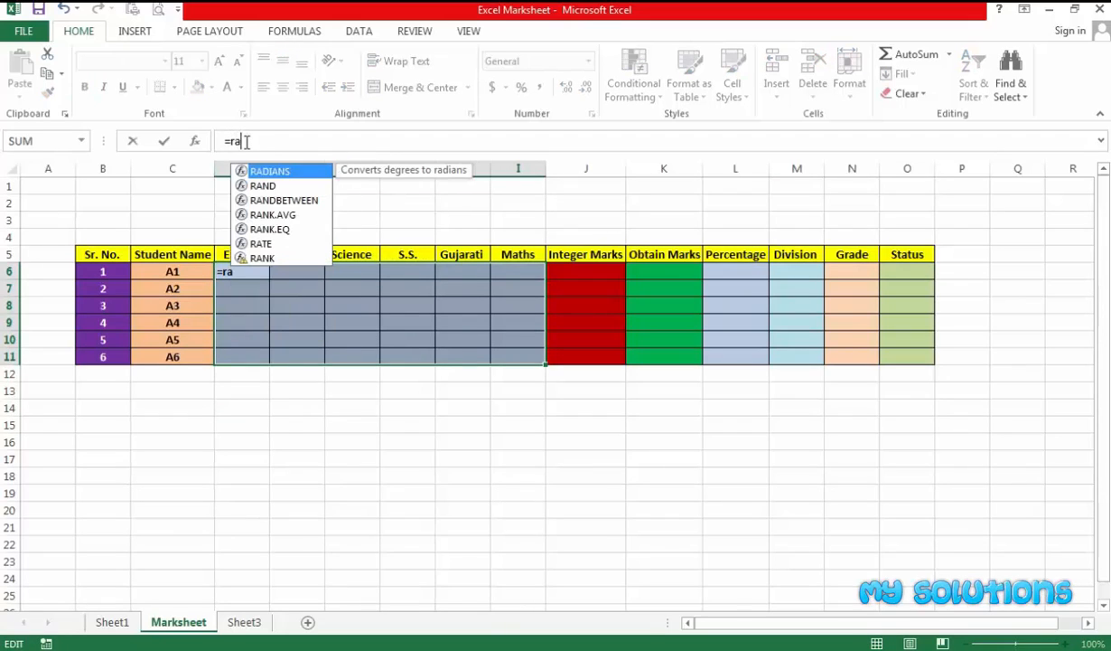
key(Down)
key(Down)
key(Tab)
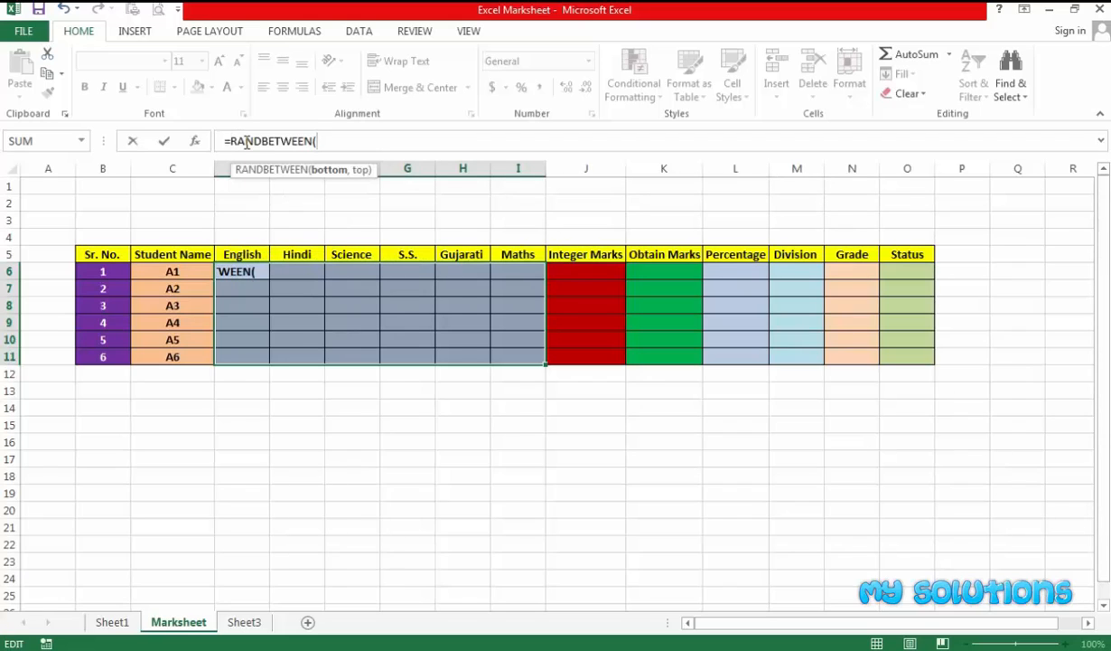
text(32,)
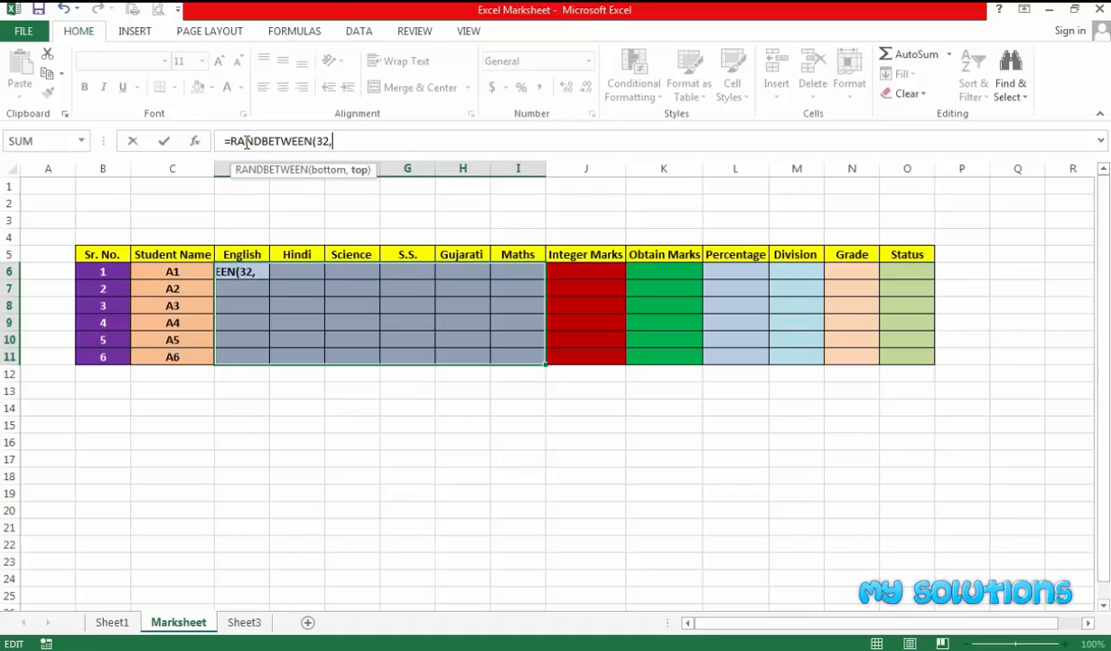
text(96))
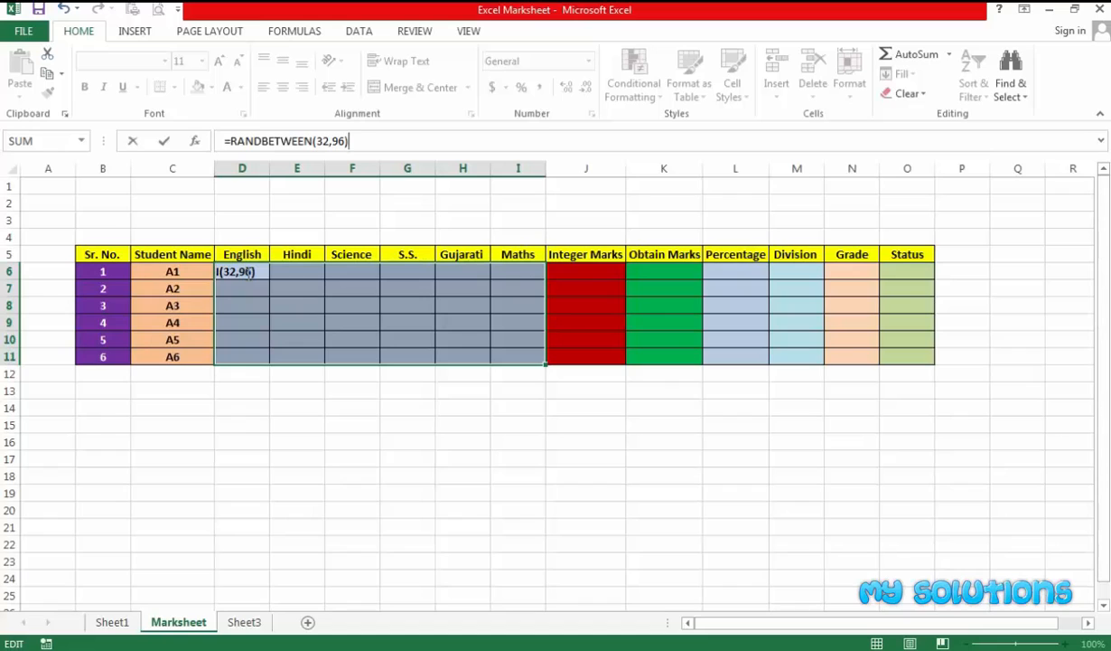
key(ctrl+Return)
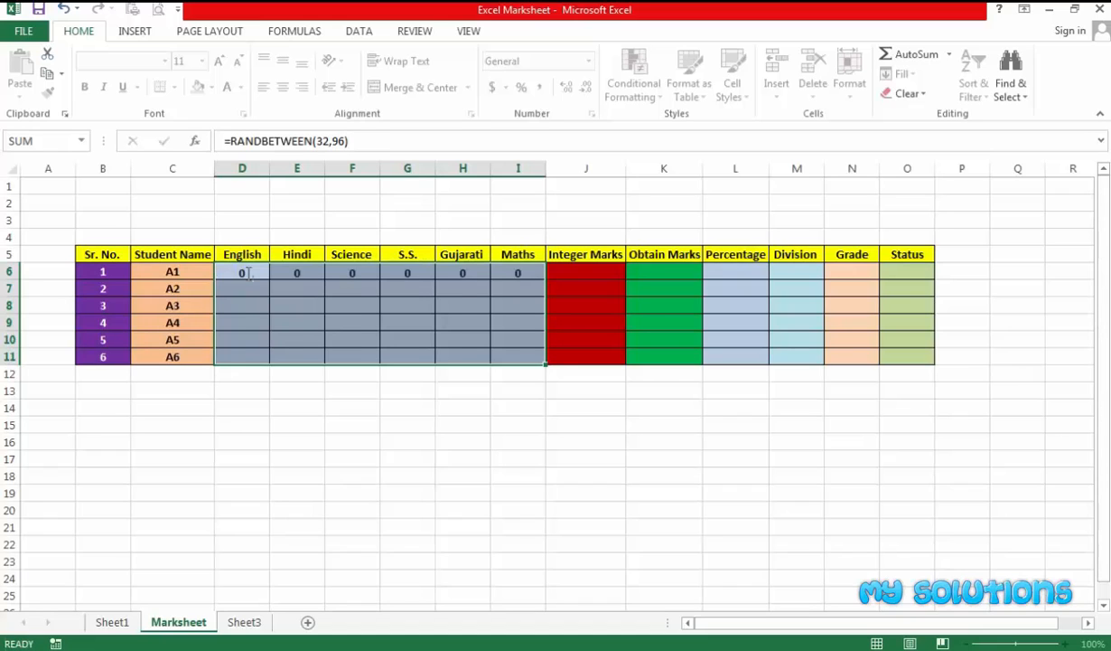
click(293, 404)
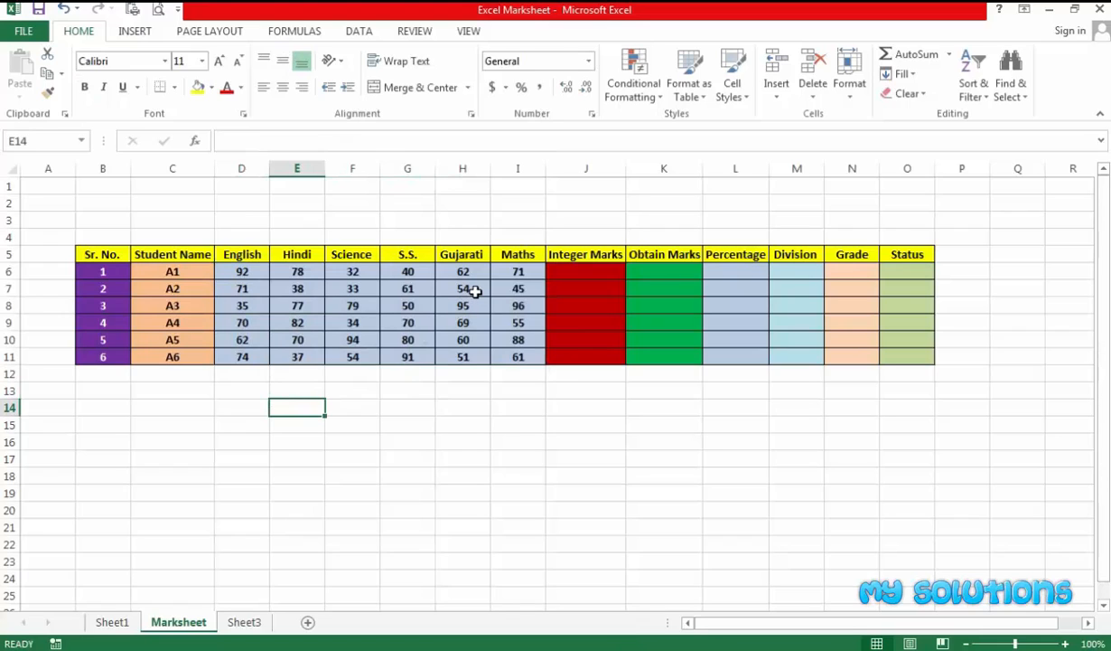
Step: Enter 600 as the Integer Marks for student A1 and copy it down through J11
click(573, 268)
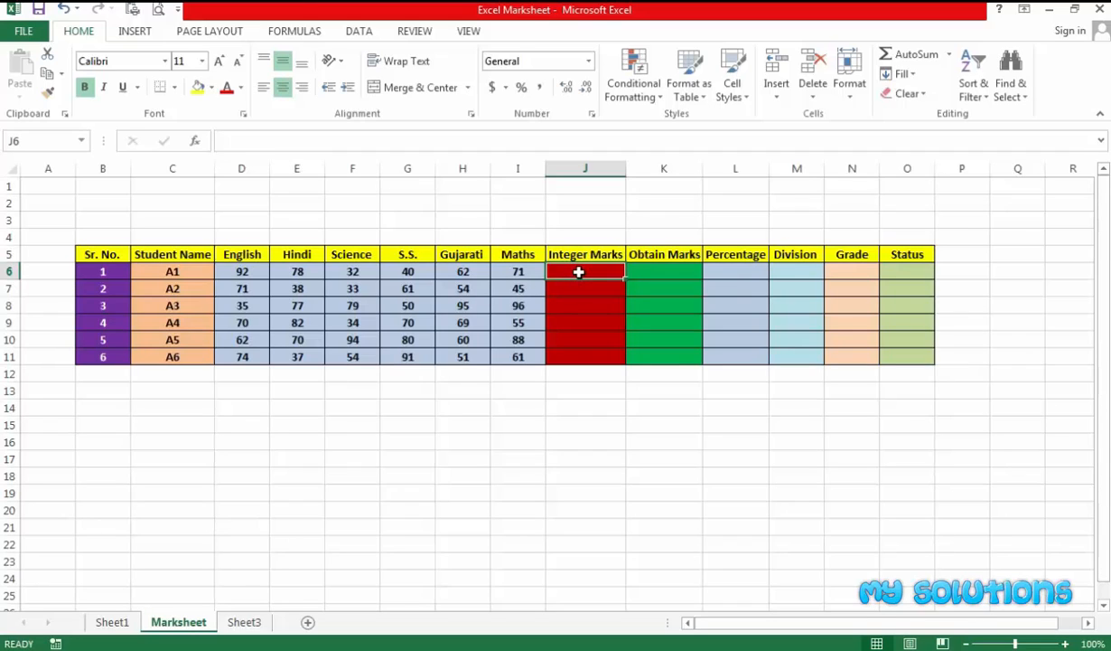
text(600)
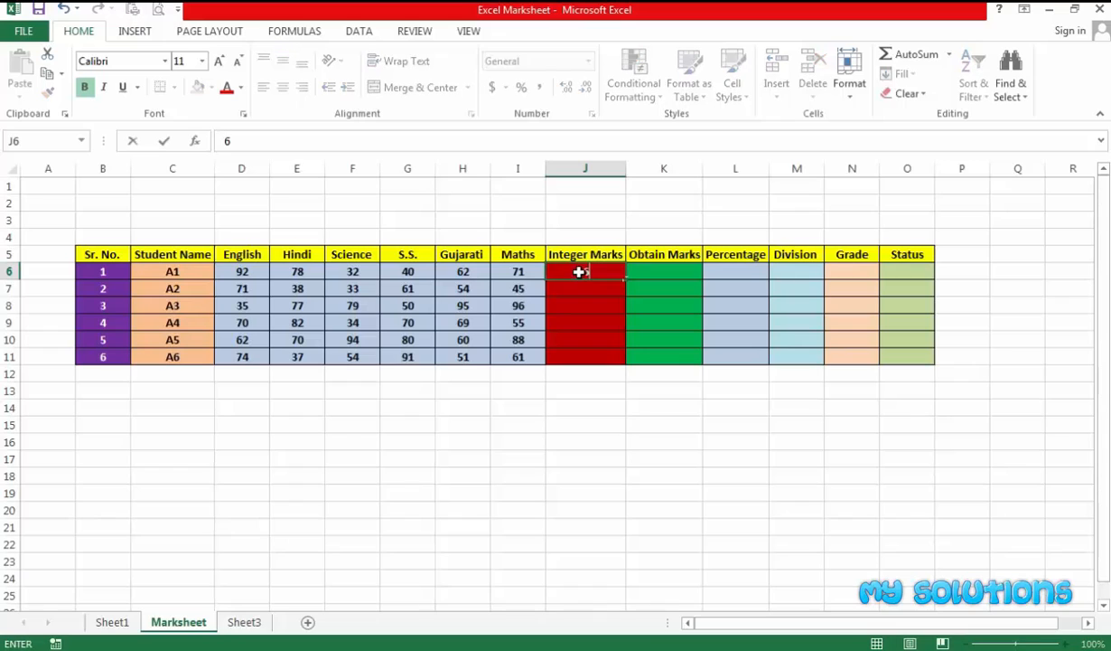
click(576, 304)
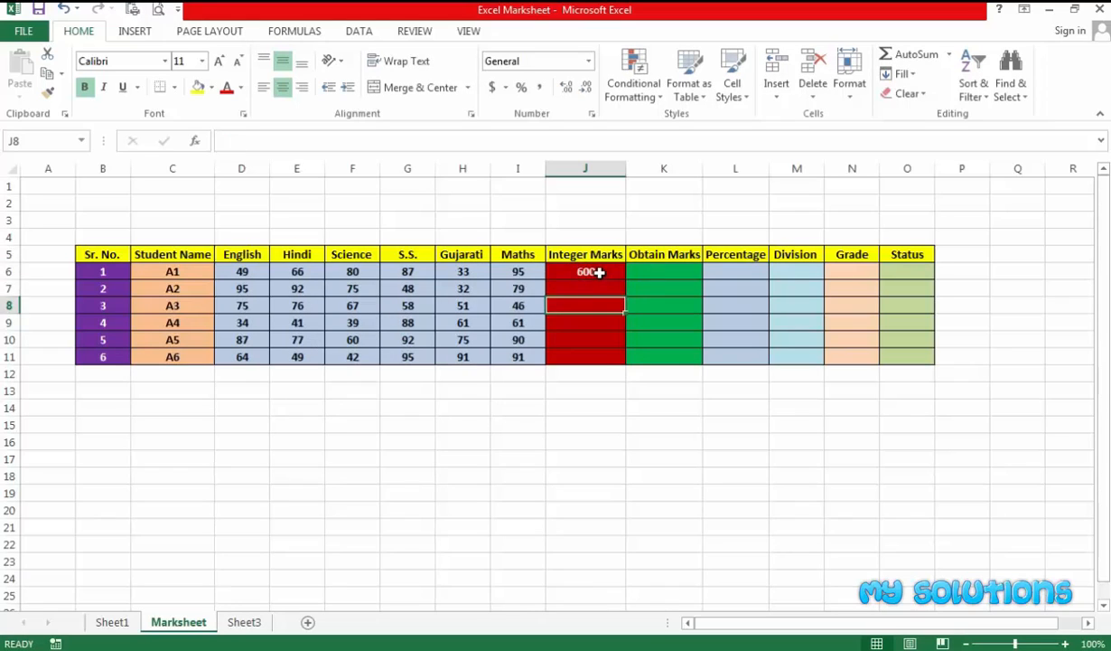
click(598, 273)
drag(627, 279, 622, 363)
Step: Calculate Obtain Marks in K6 with =SUM(D6:I6) and fill the formula down to K11
click(659, 271)
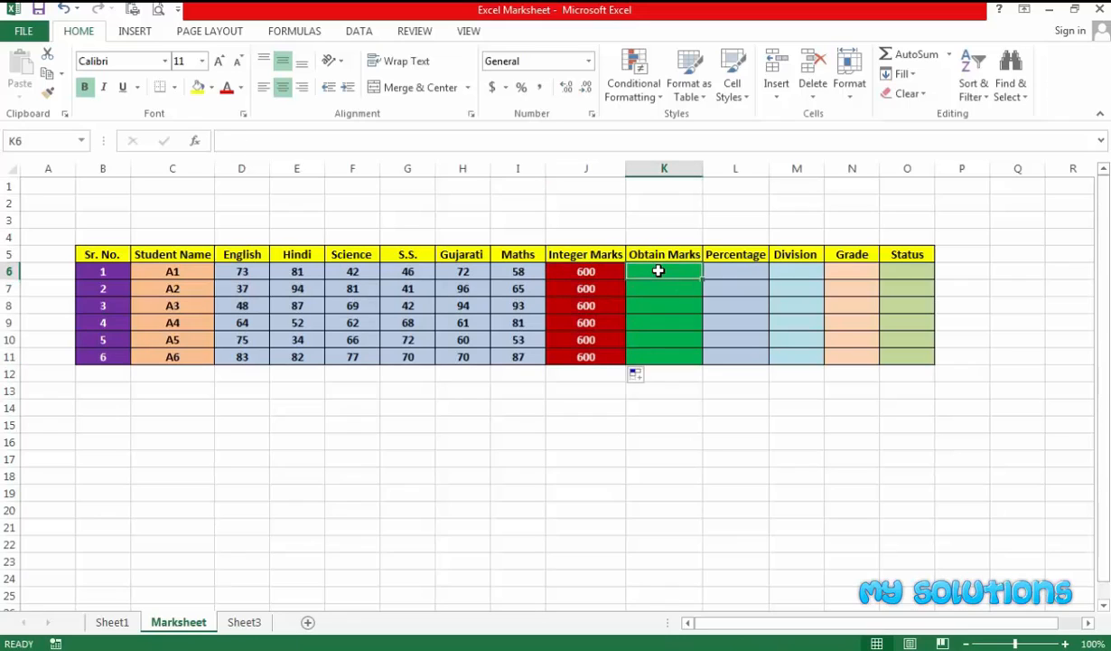
text(=sum)
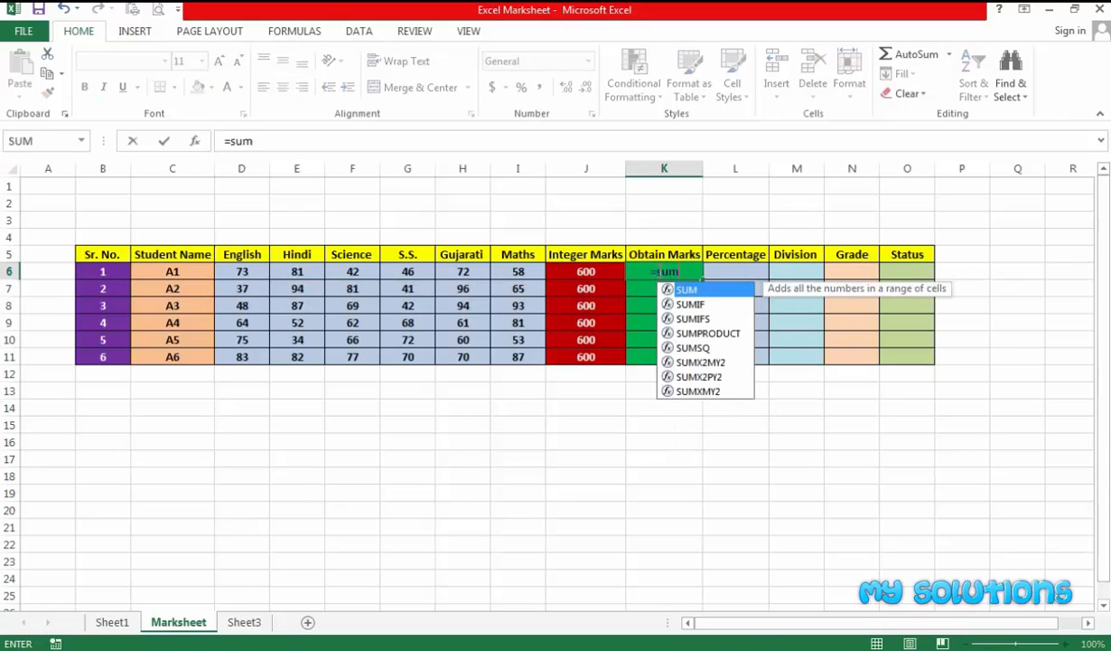
key(Tab)
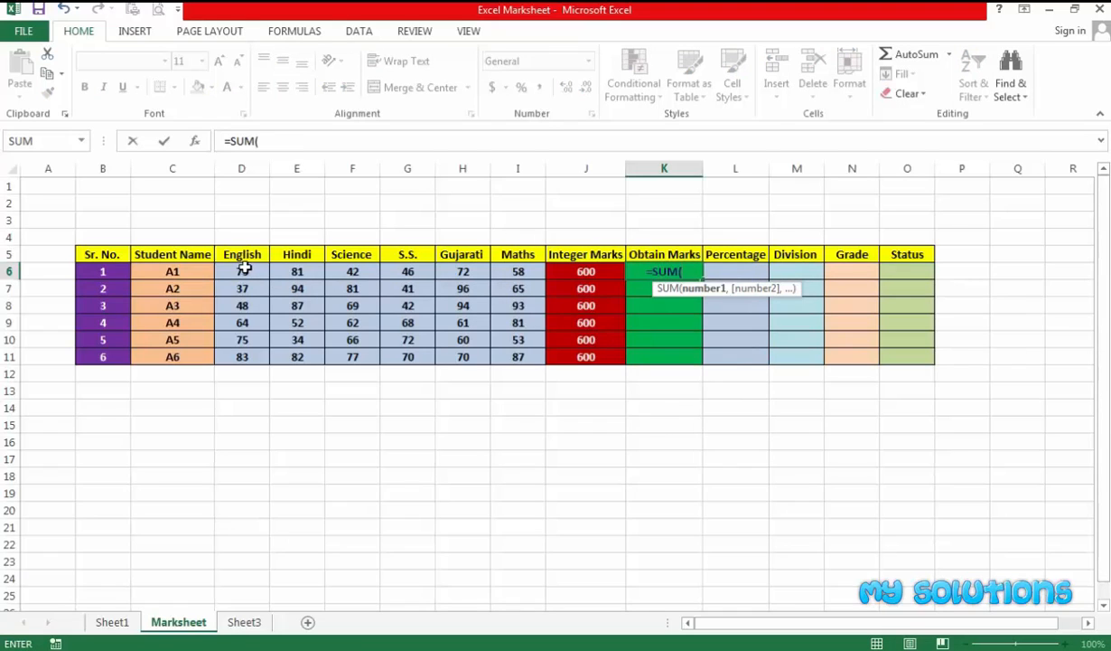
drag(240, 271, 507, 276)
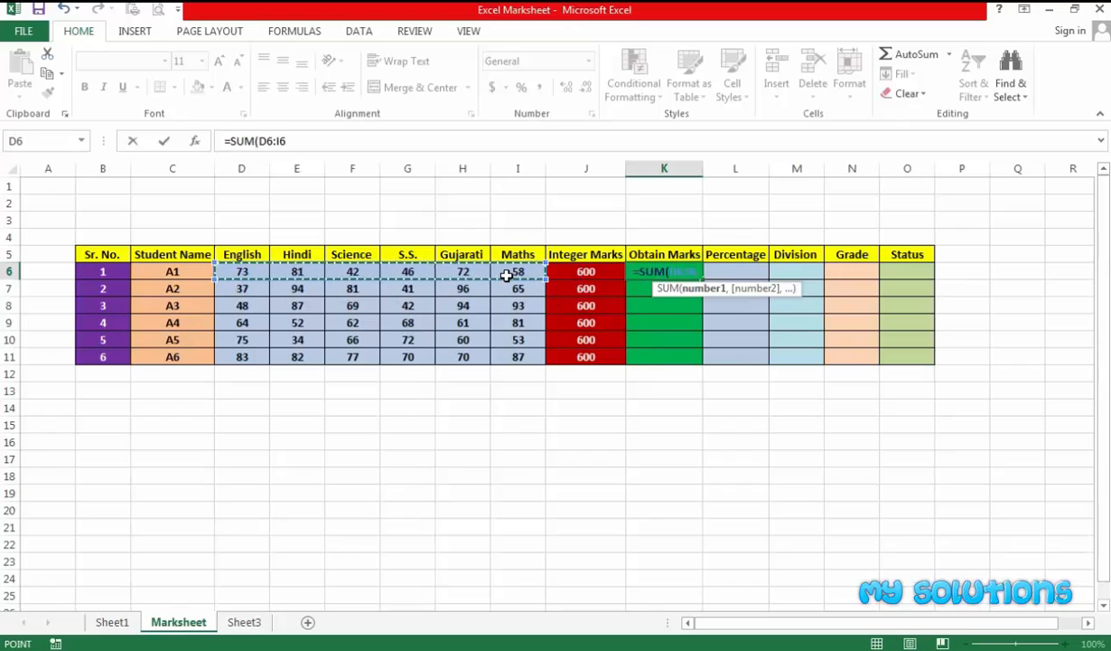
text())
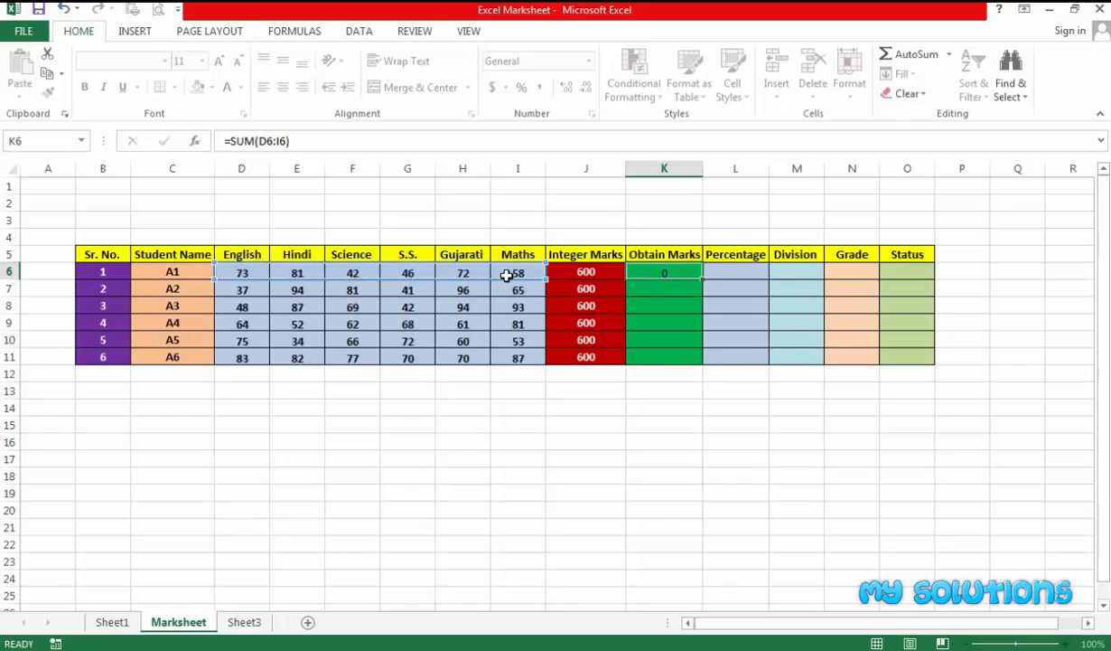
key(Return)
click(664, 275)
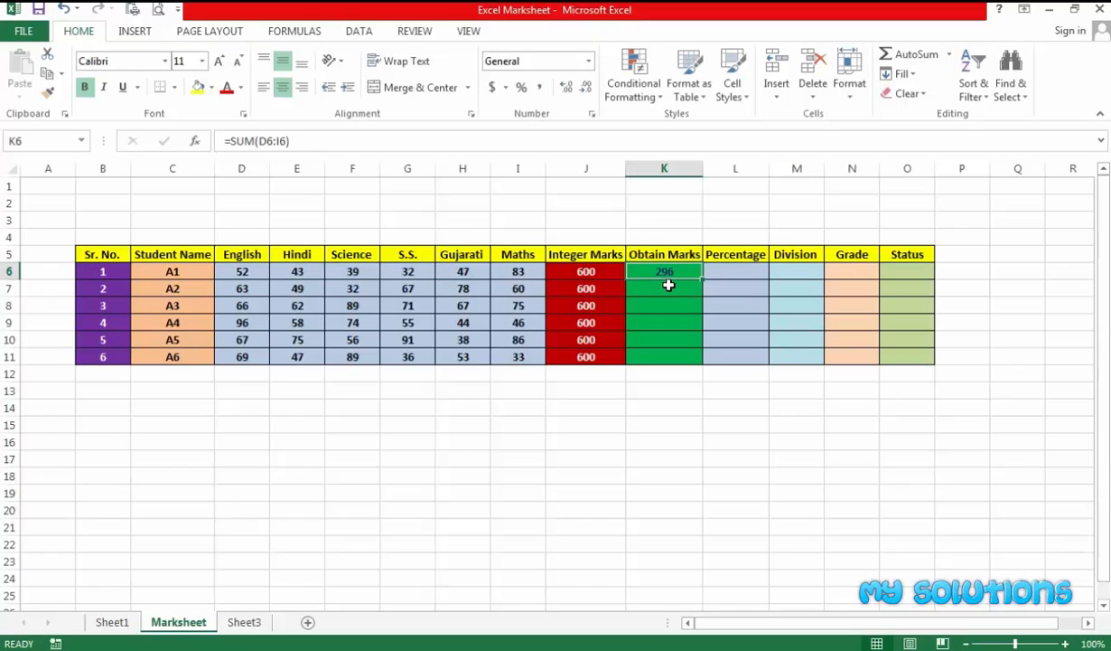
drag(701, 279, 690, 364)
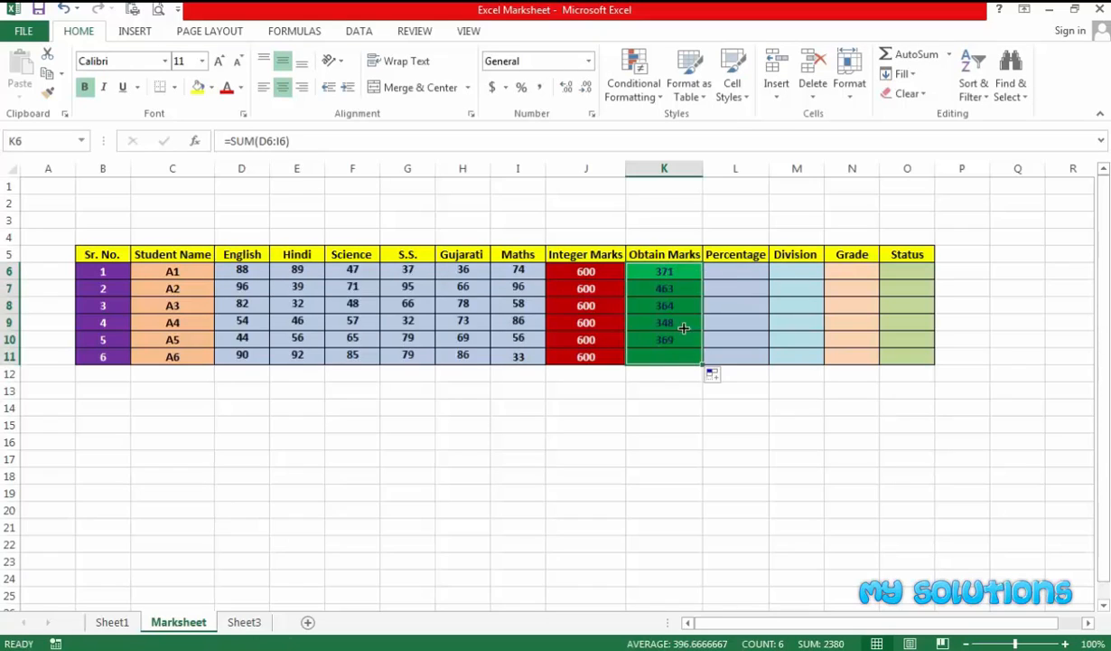
click(687, 275)
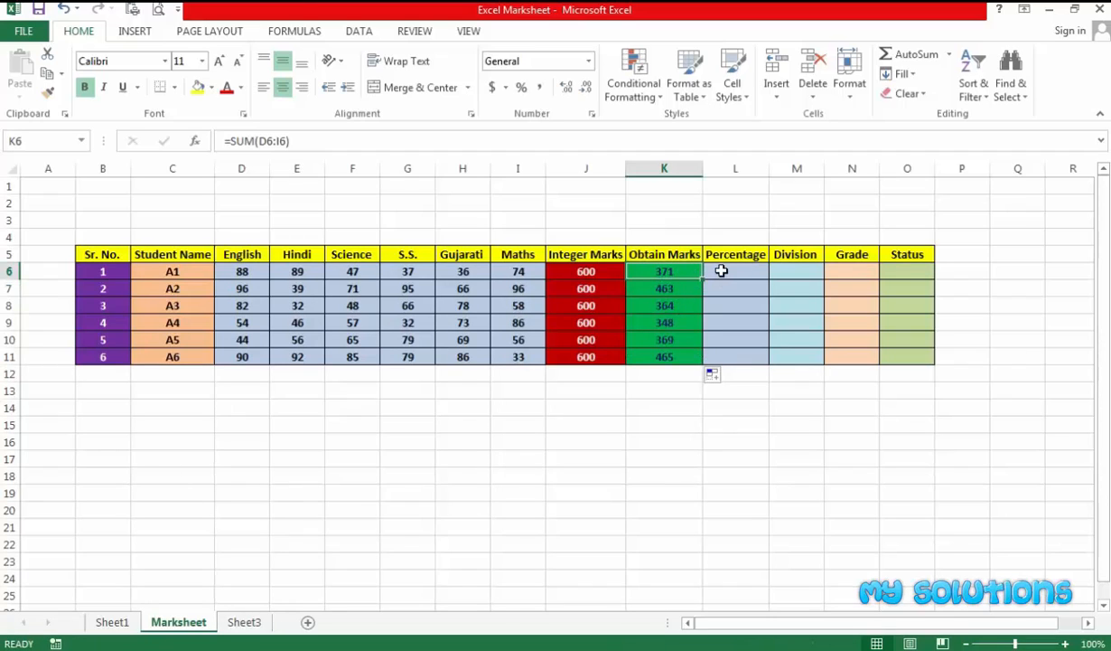
Step: Calculate Percentage in L6 with =AVERAGE(D6:I6) and fill the formula down to L11
click(722, 271)
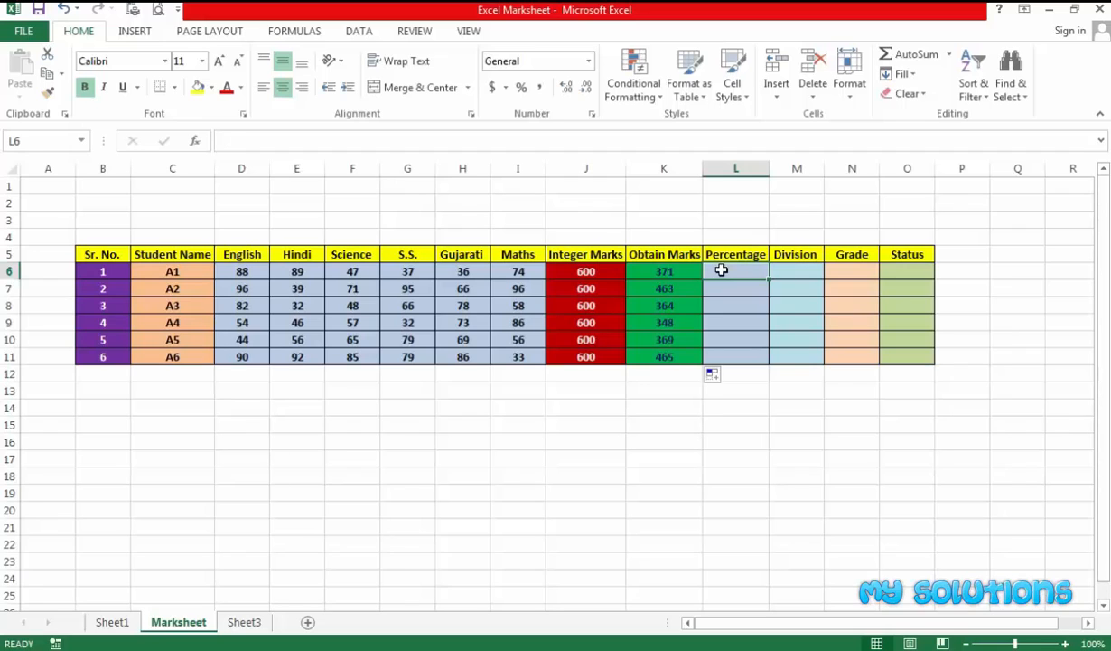
text(=ave)
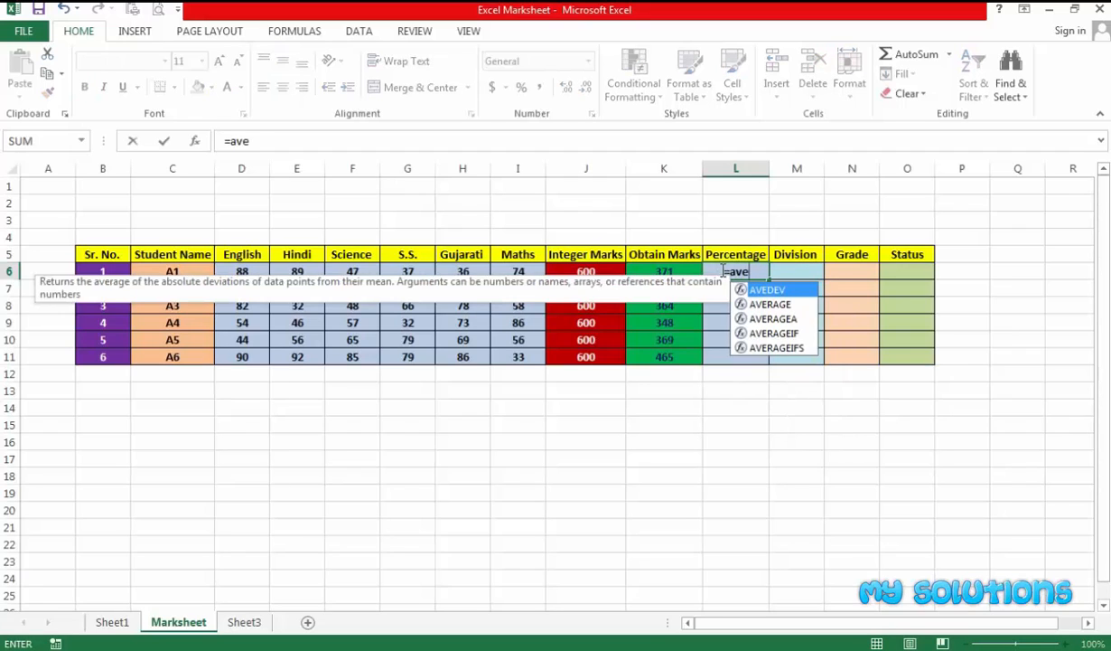
text(ra)
key(Tab)
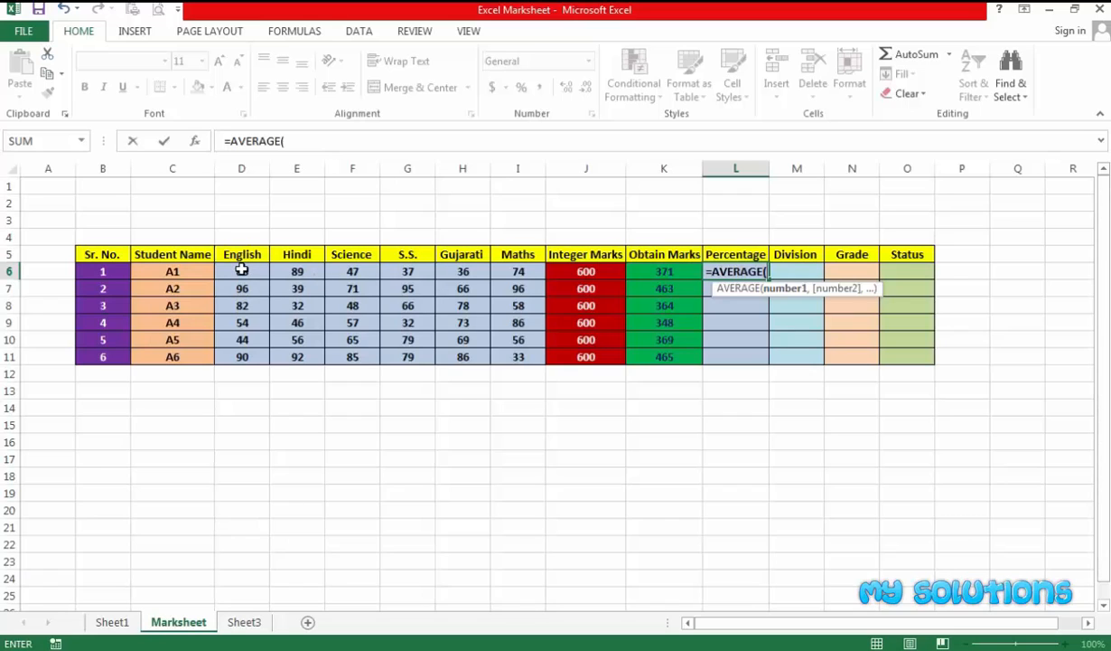
drag(241, 270, 517, 277)
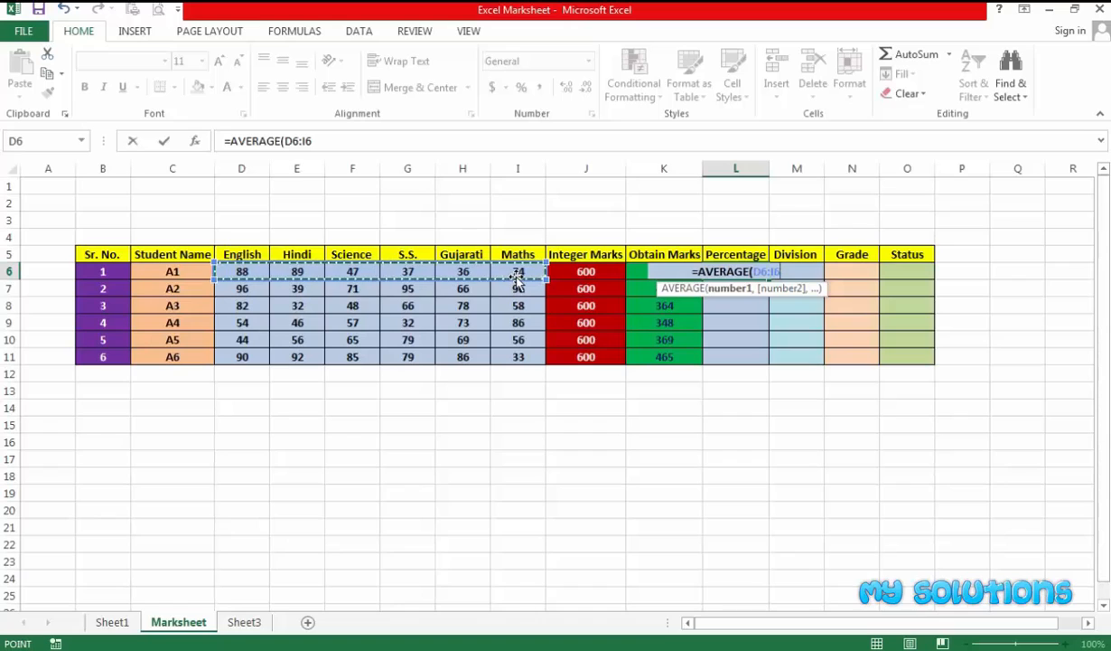
key(Return)
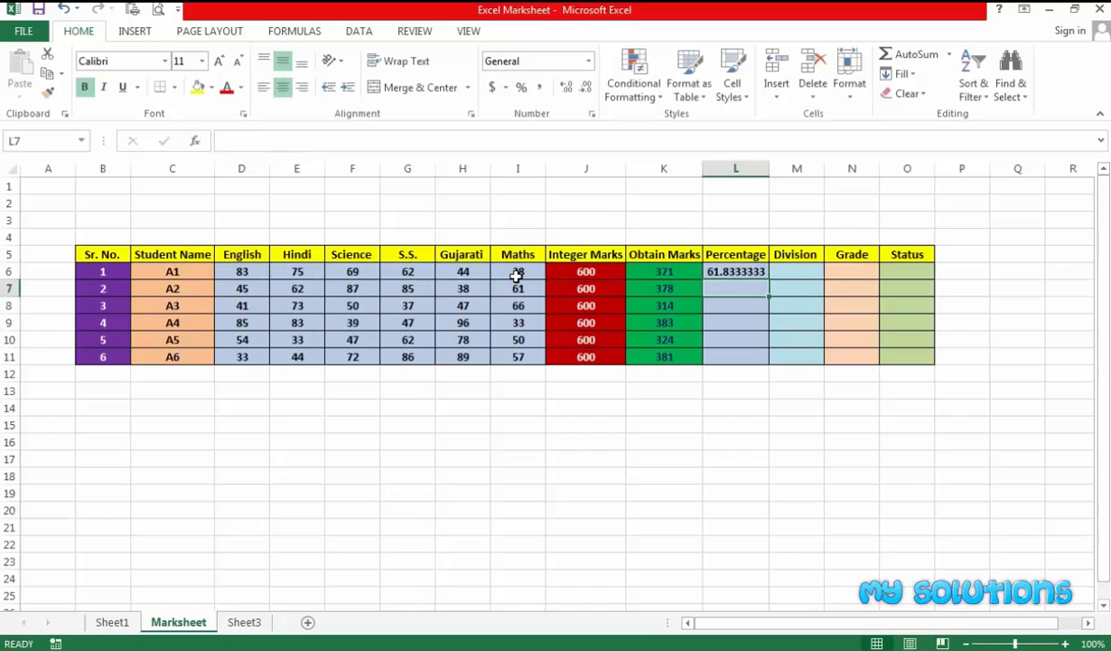
click(764, 273)
drag(768, 279, 756, 362)
click(734, 270)
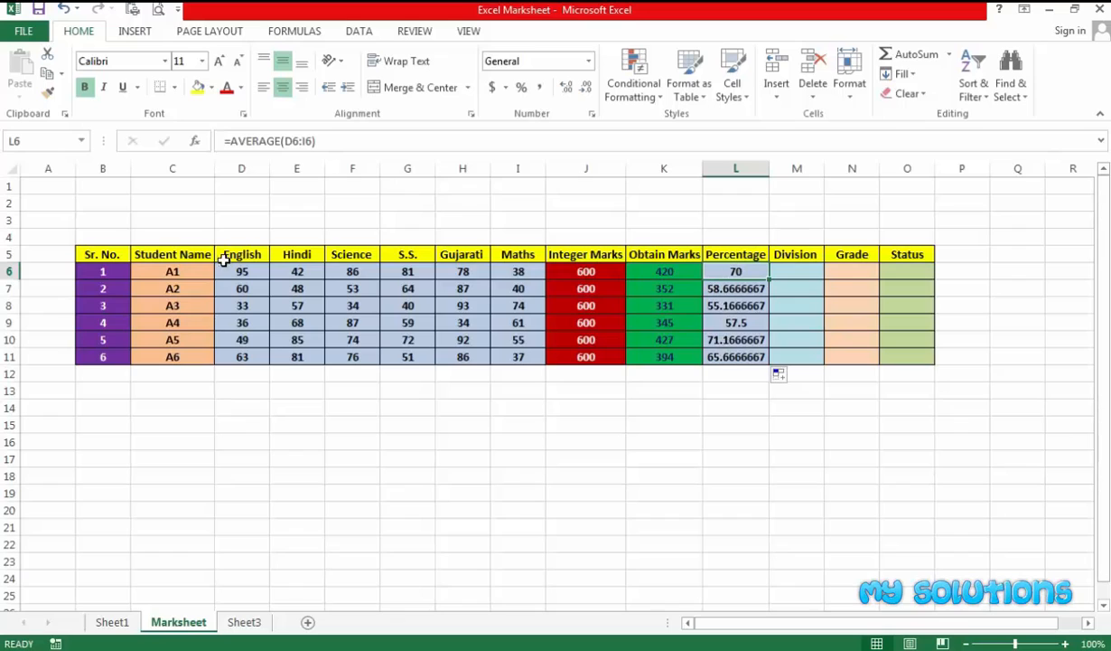
Step: Set up a Less Than conditional formatting rule with threshold 33 for the subject marks D6:I11
drag(240, 271, 514, 358)
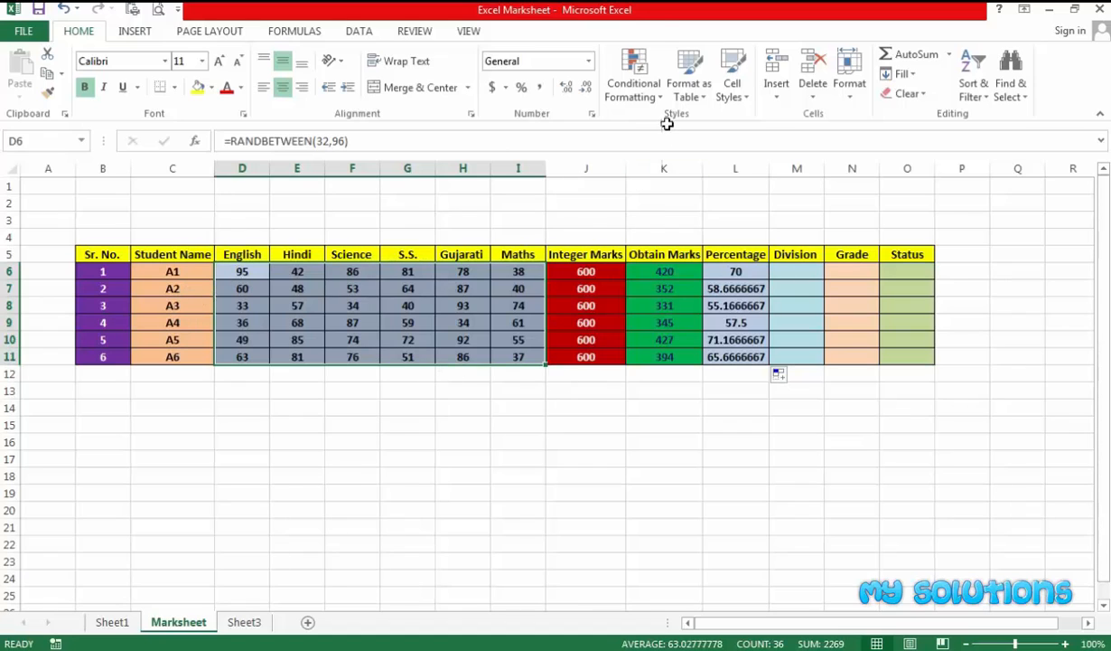
click(633, 86)
mouse_move(679, 135)
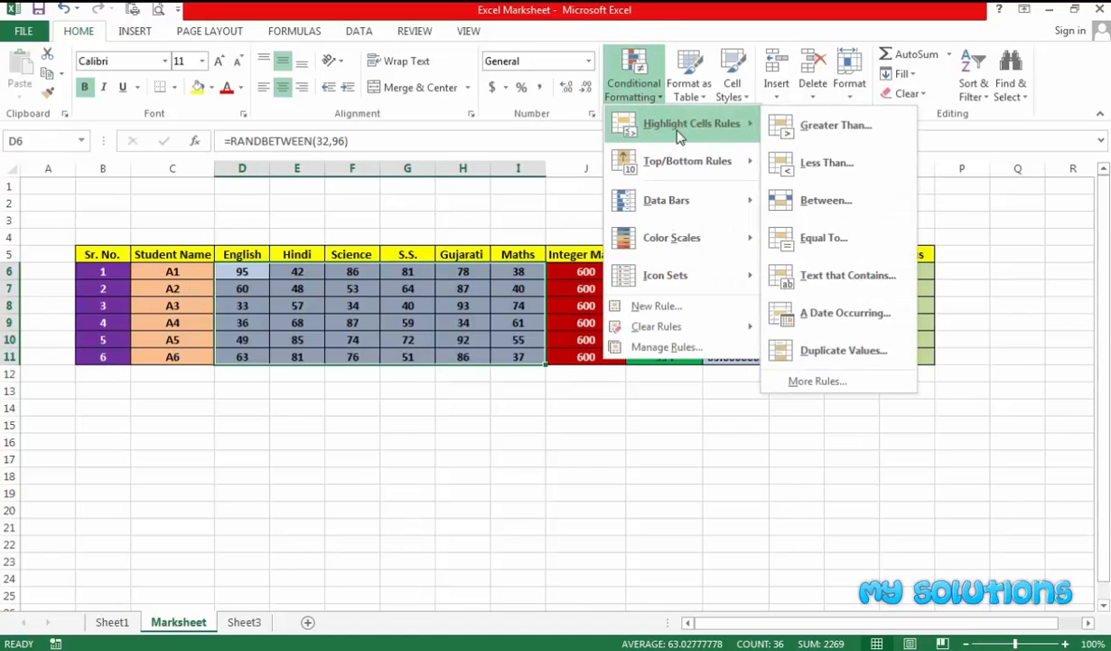
click(820, 168)
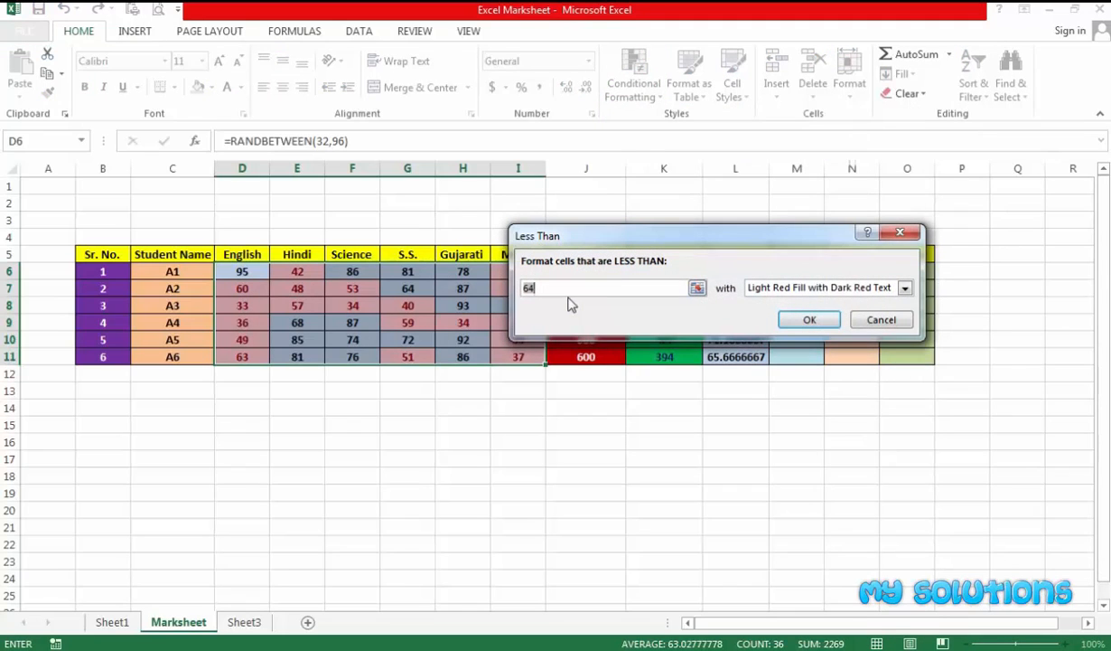
text(33)
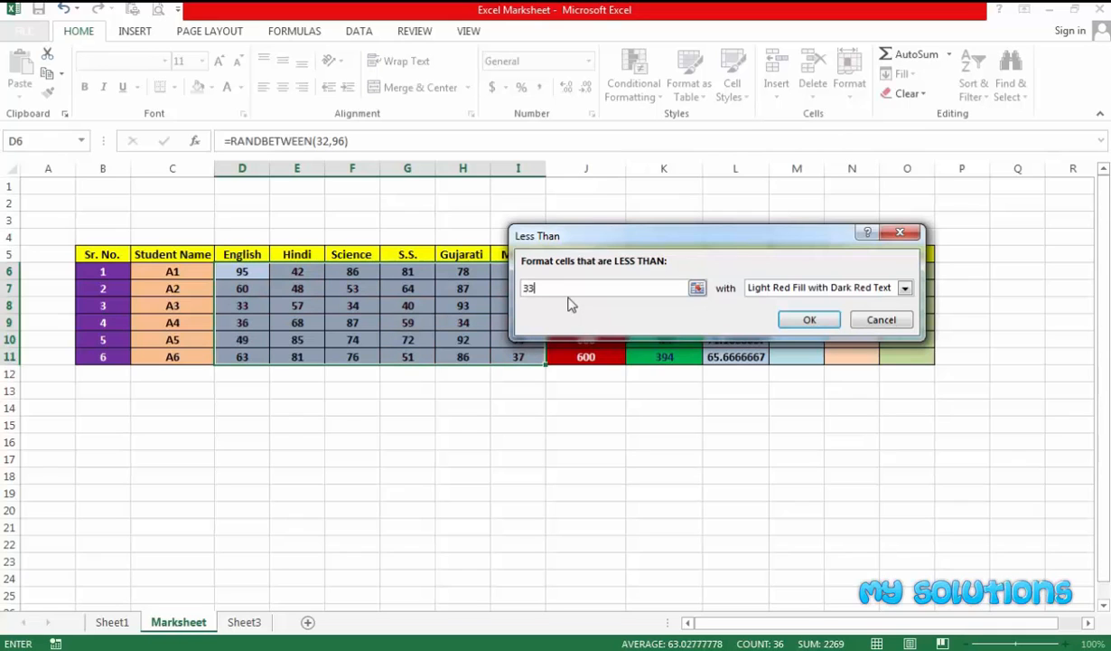
Step: Give the less-than-33 rule a custom format with bold red font and apply it to the subject marks
click(904, 287)
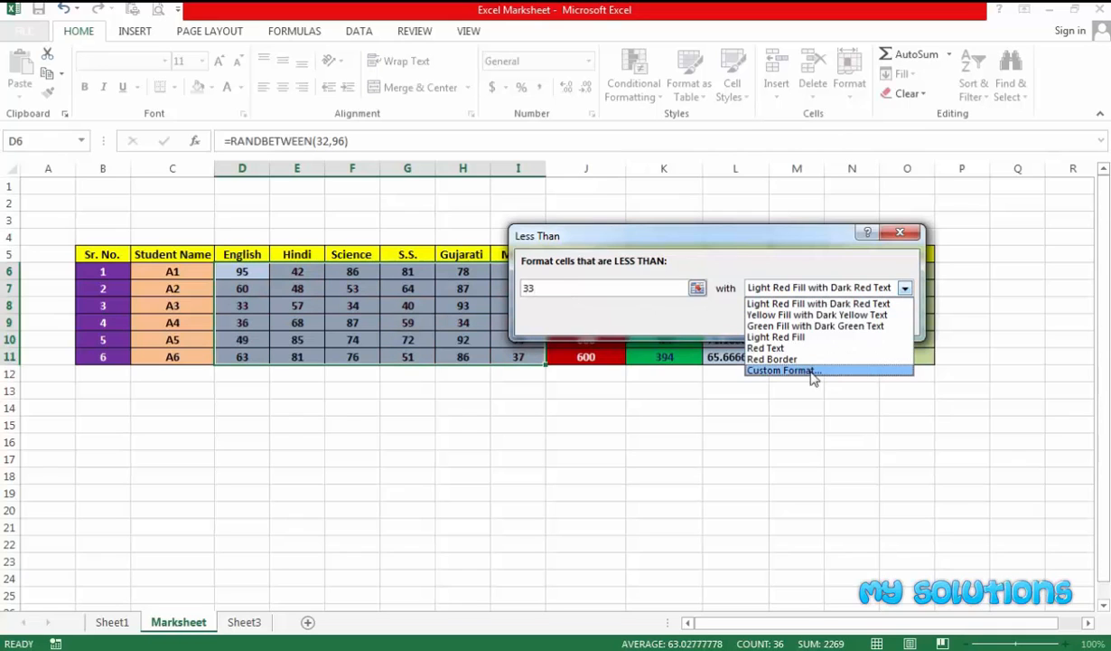
click(783, 369)
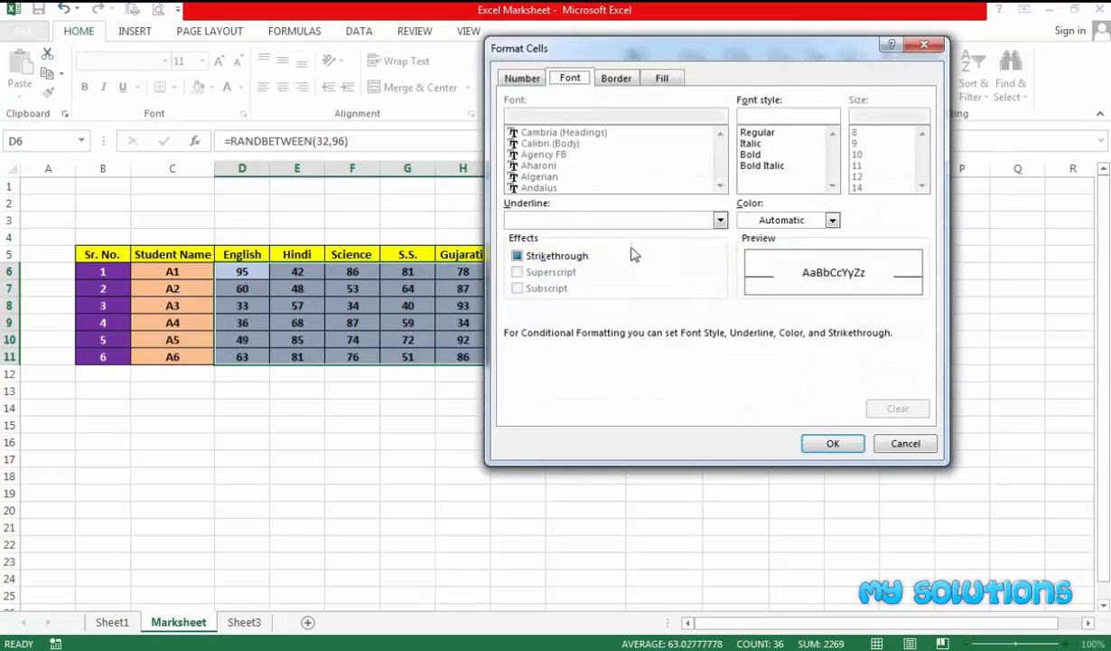
click(748, 155)
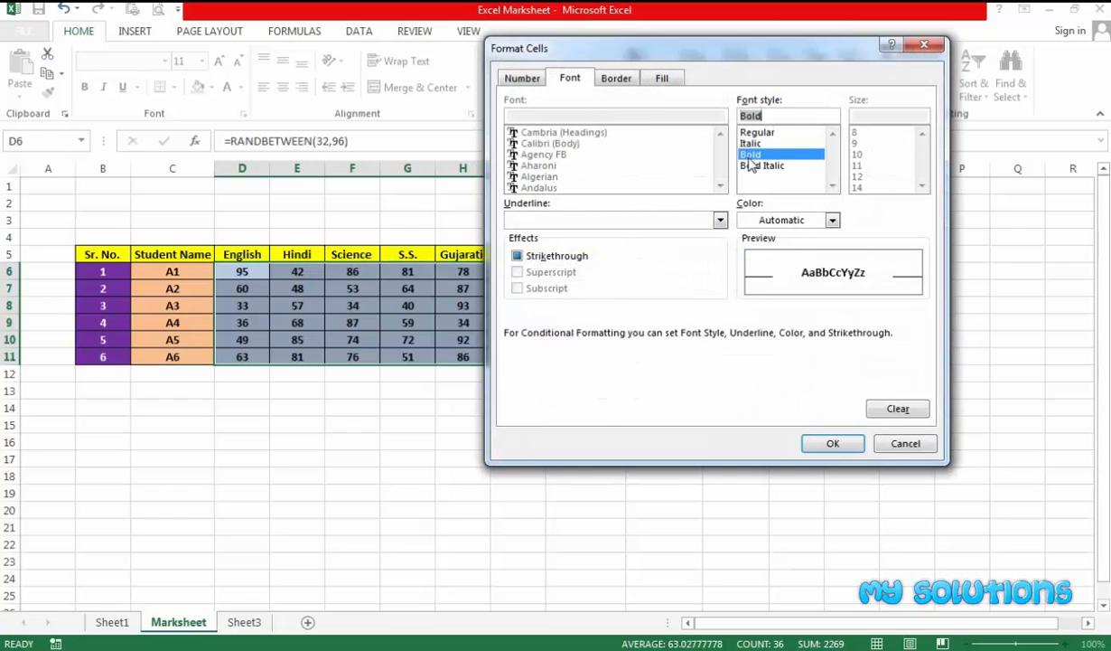
click(832, 220)
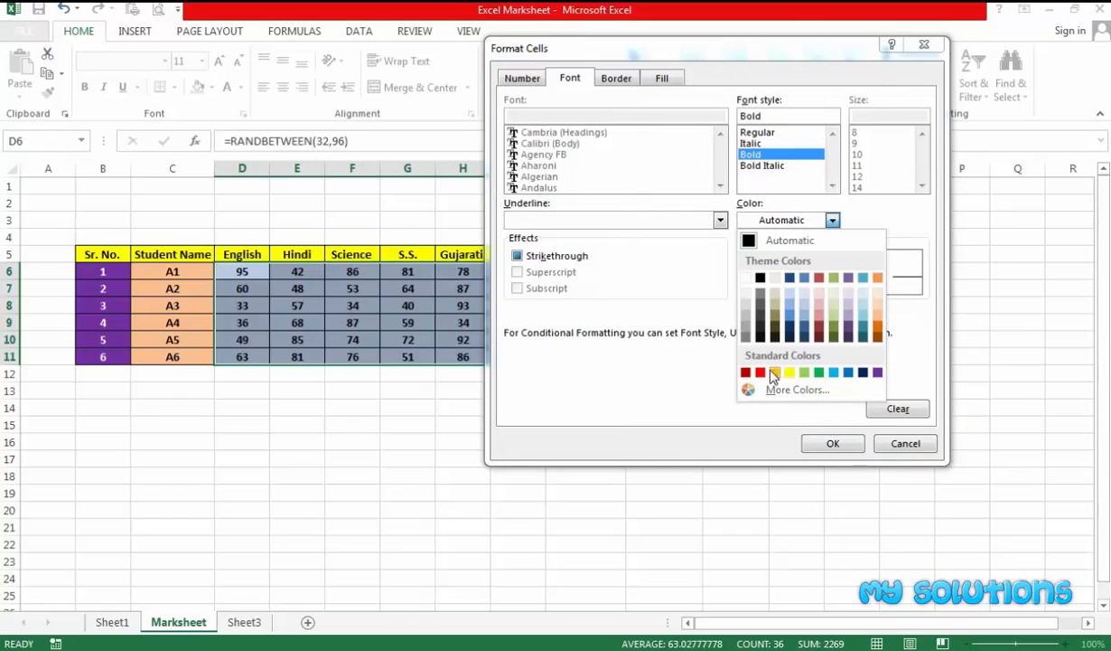
click(745, 373)
click(831, 442)
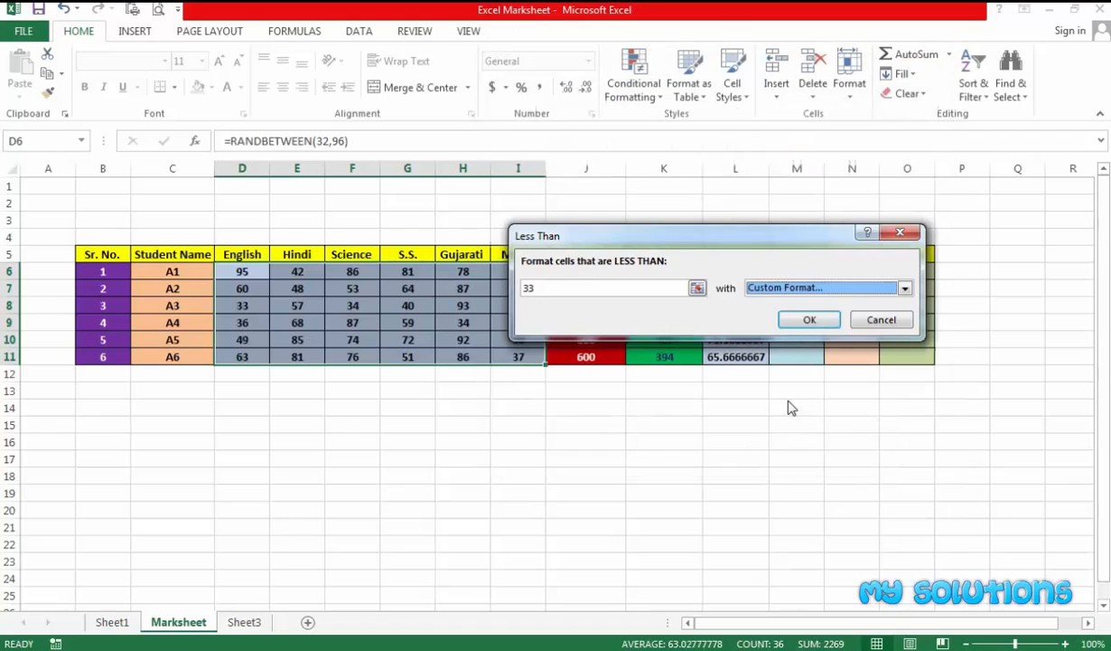
click(810, 319)
Step: Recalculate the worksheet twice to regenerate the random marks and test the less-than-33 highlighting
click(382, 395)
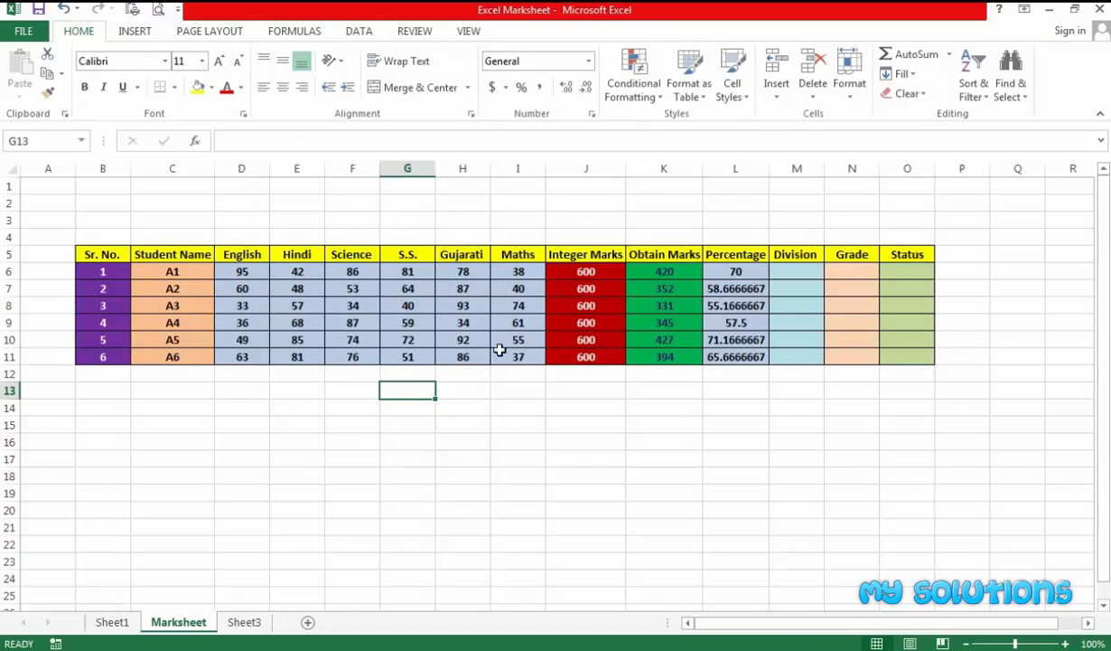
click(463, 442)
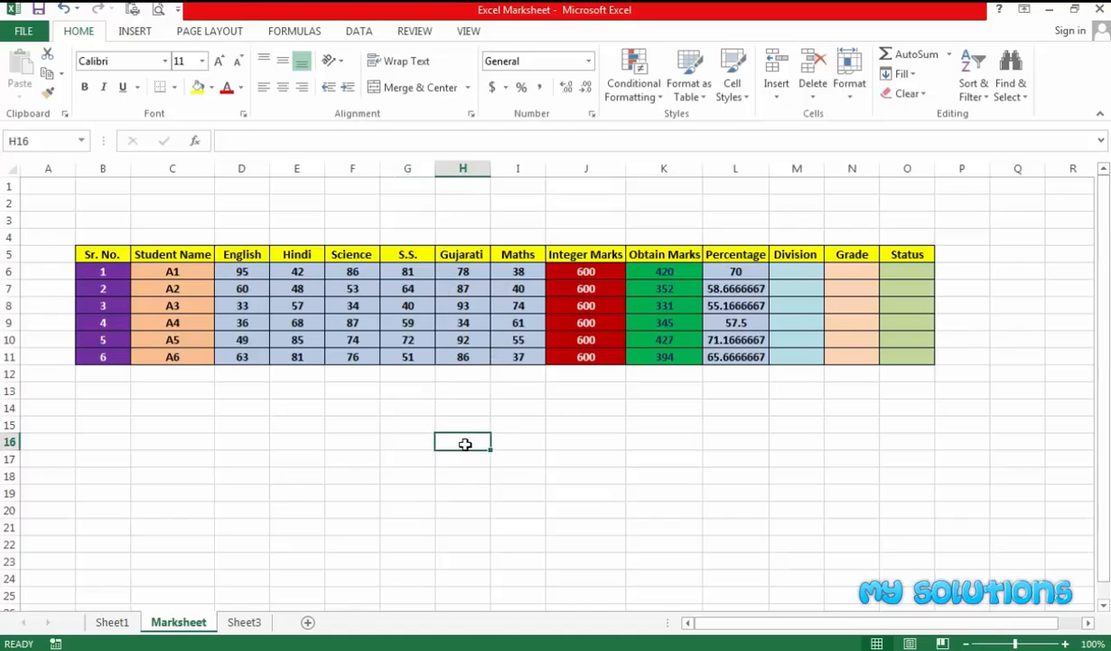
key(F9)
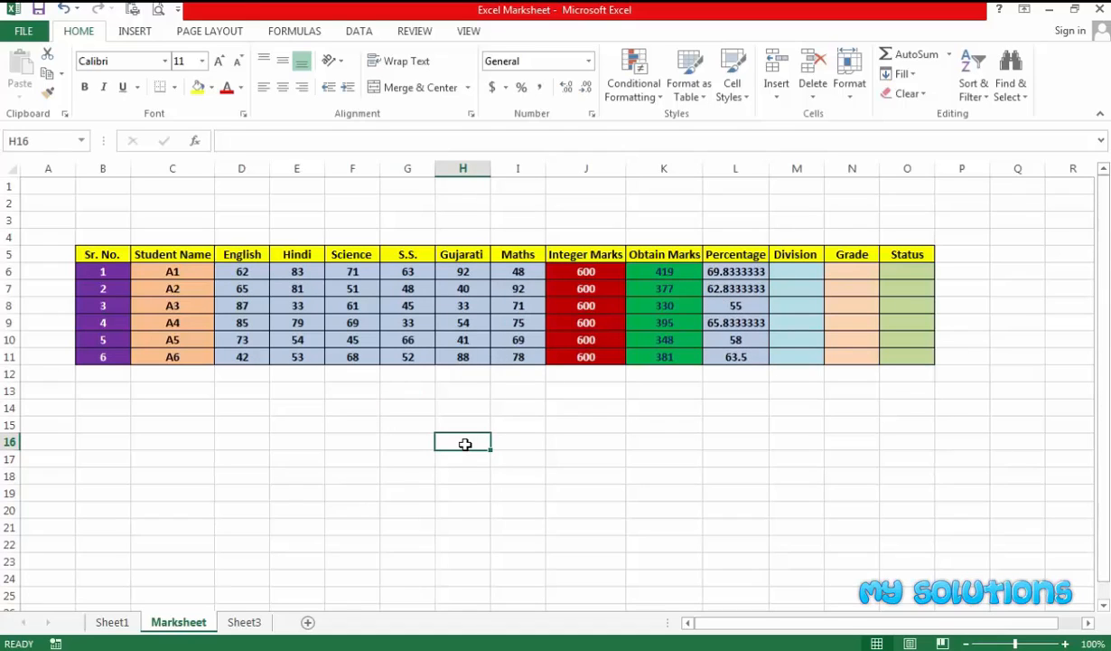
click(463, 409)
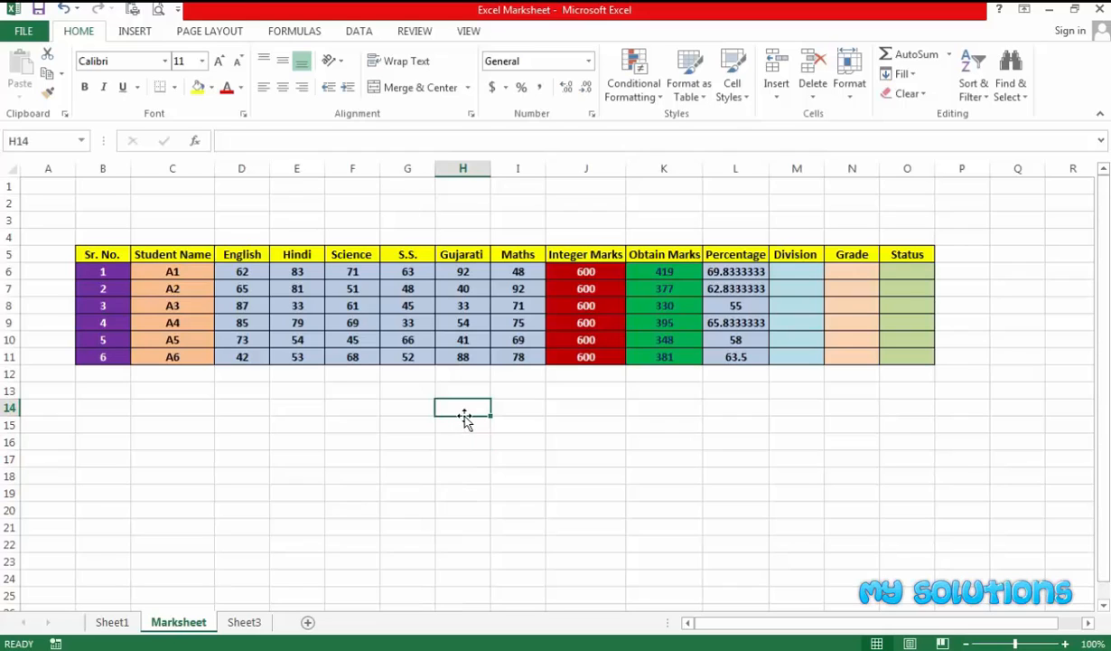
key(F9)
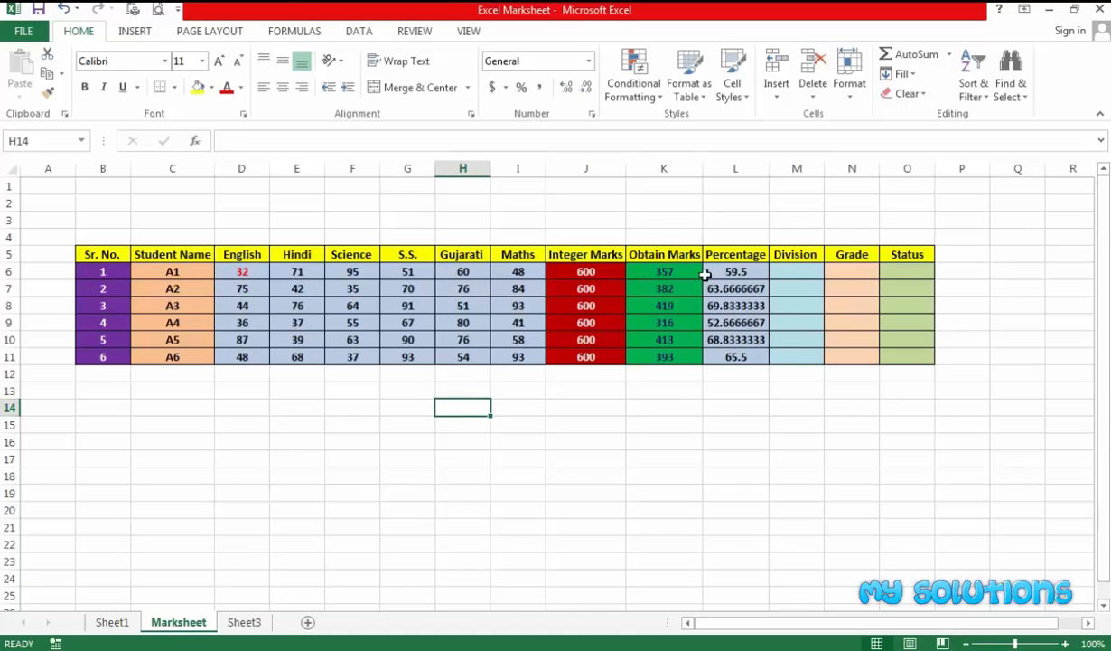
Step: Begin replacing the Percentage formula in L6 with =IF(AND(D6>=33, to check the English mark
click(749, 271)
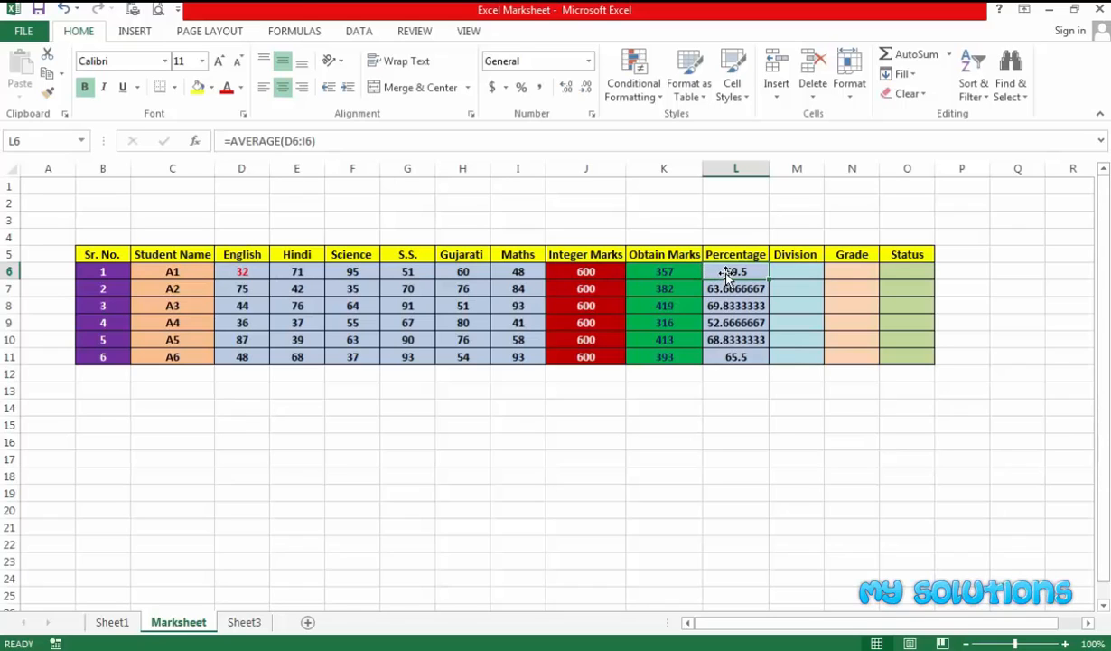
text(=if)
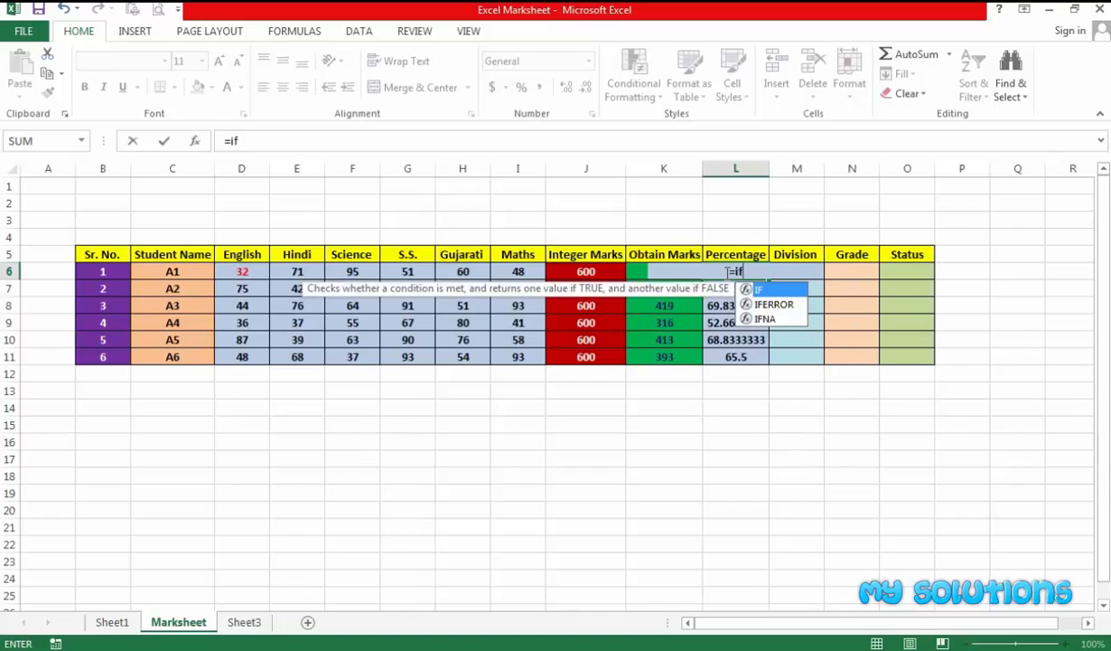
key(Tab)
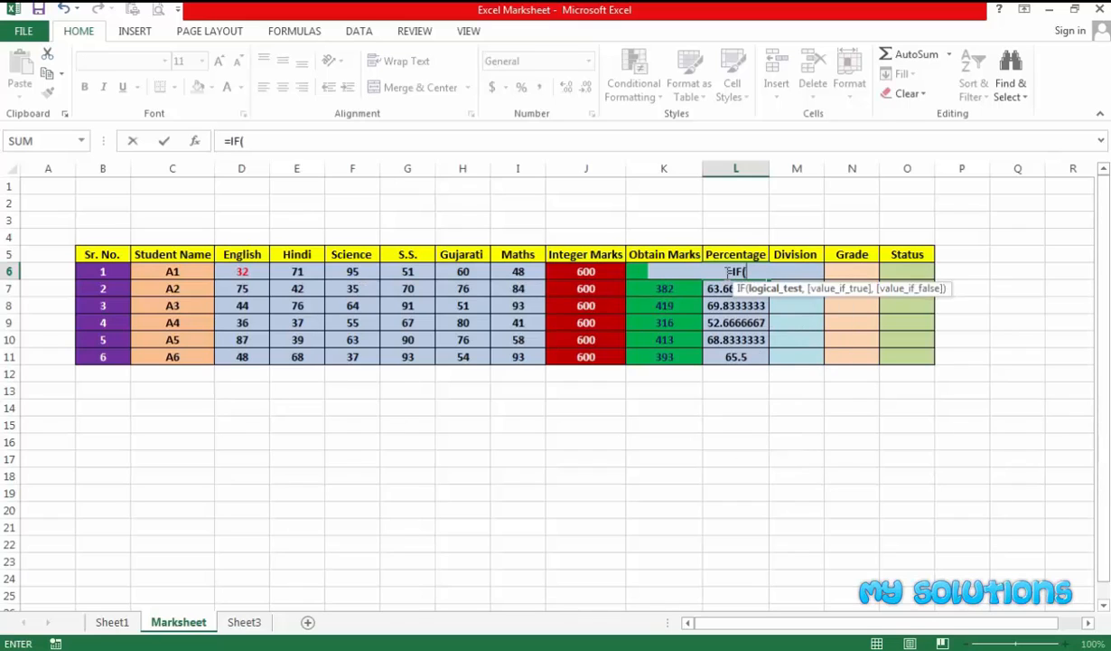
text(and)
key(Tab)
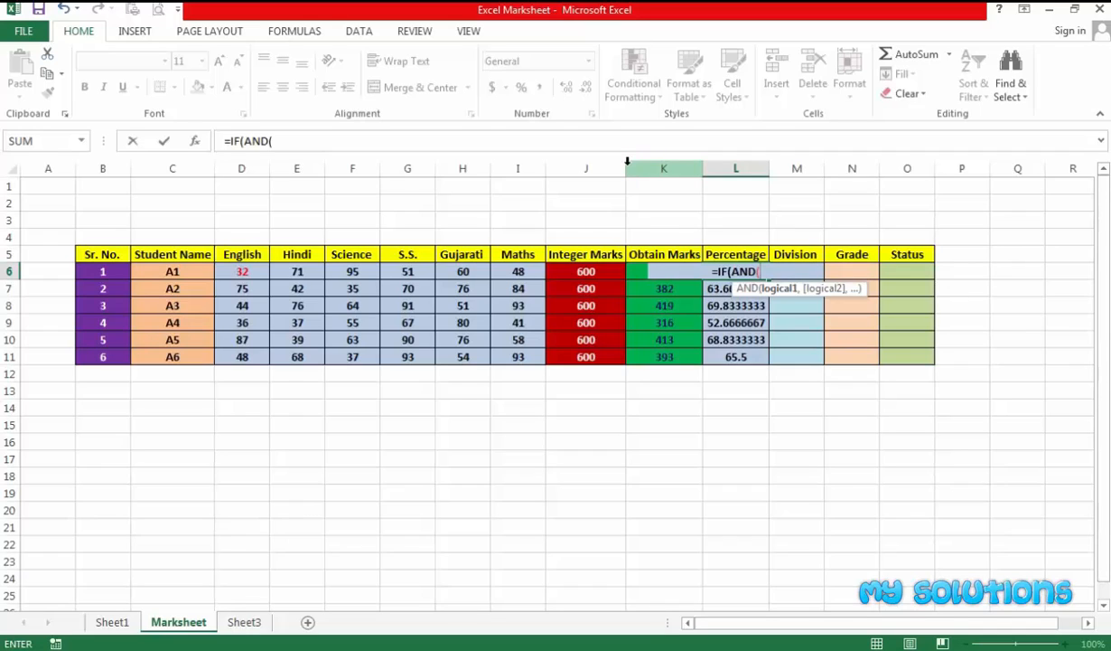
click(231, 266)
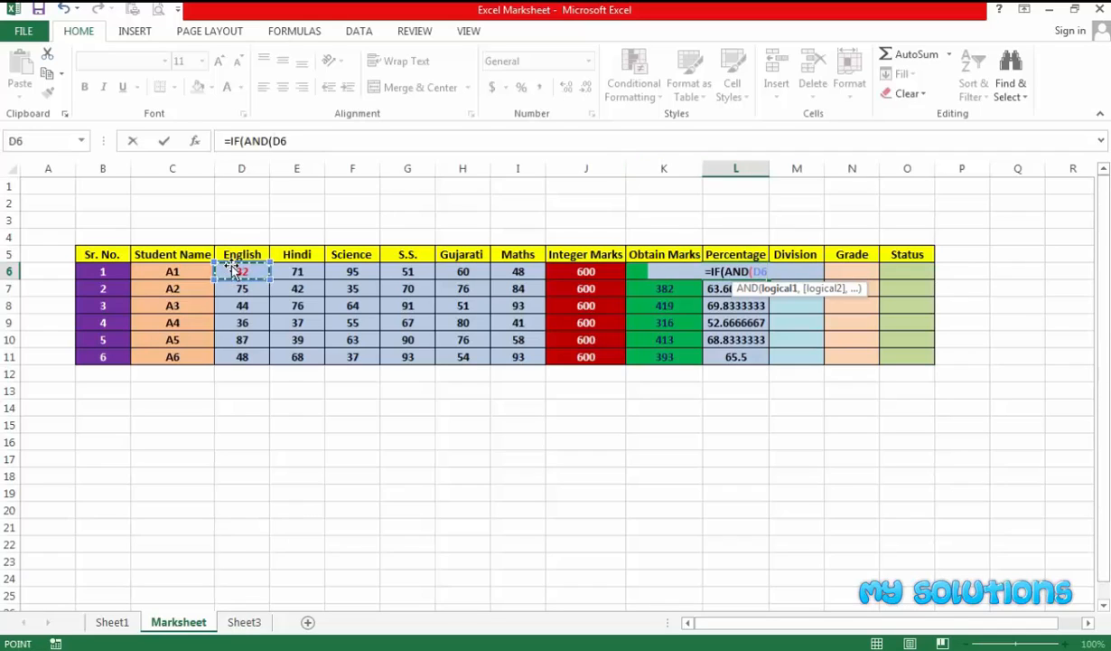
text(>=33)
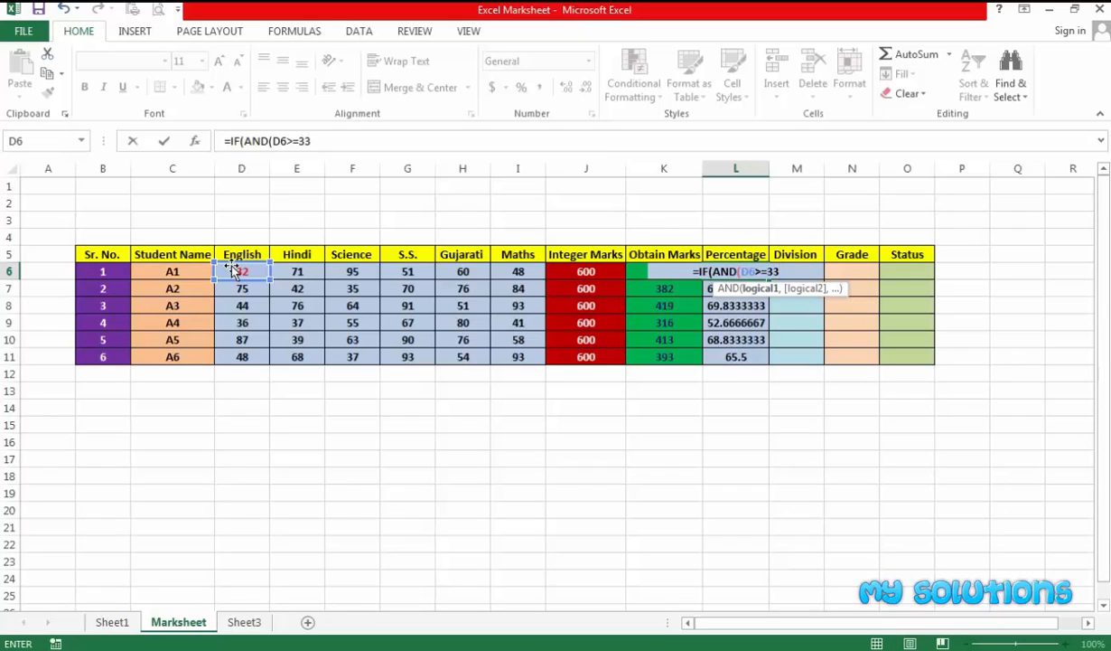
text(,)
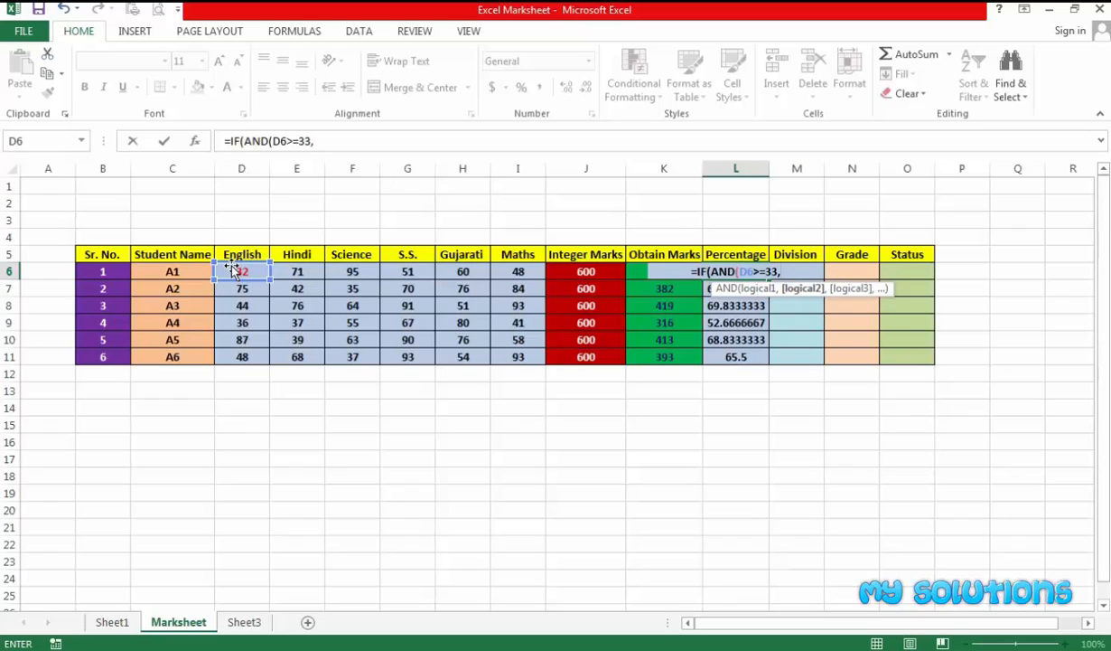
Step: Add the conditions E6>=33 and F6>=33 for Hindi and Science to the AND test in L6
click(297, 271)
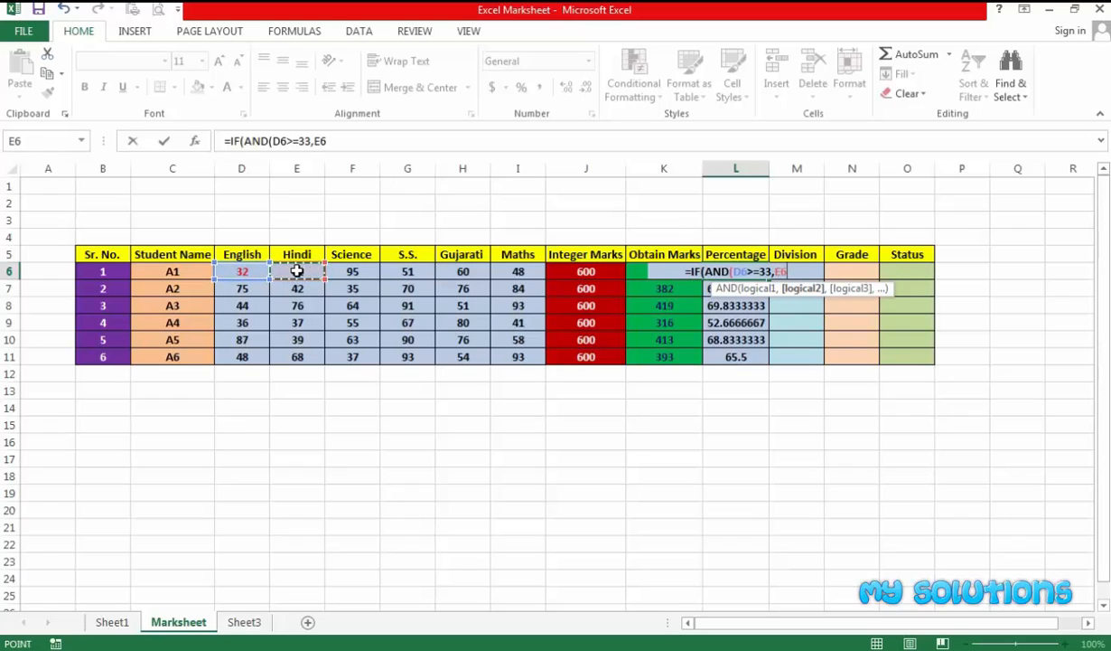
text(<)
key(BackSpace)
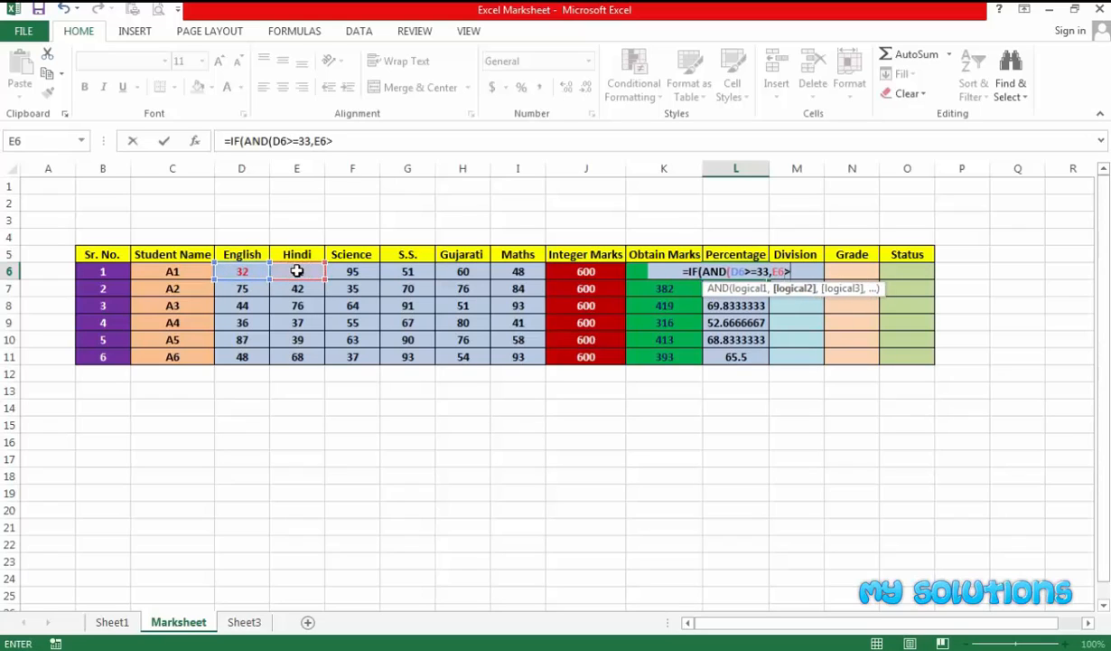
text(>=33,)
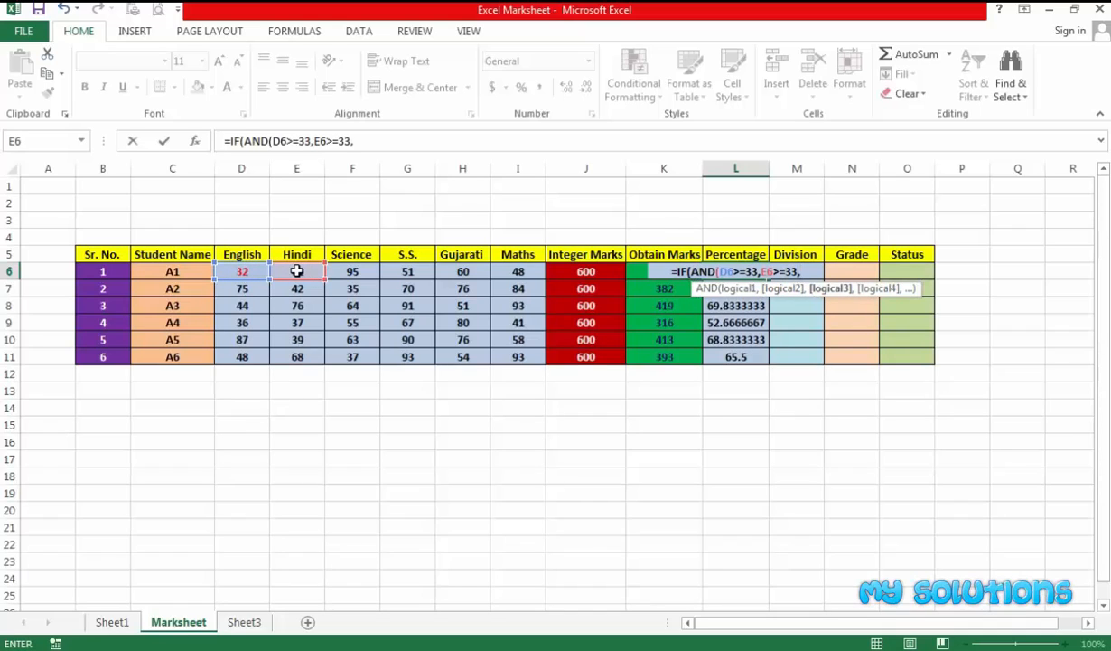
click(337, 271)
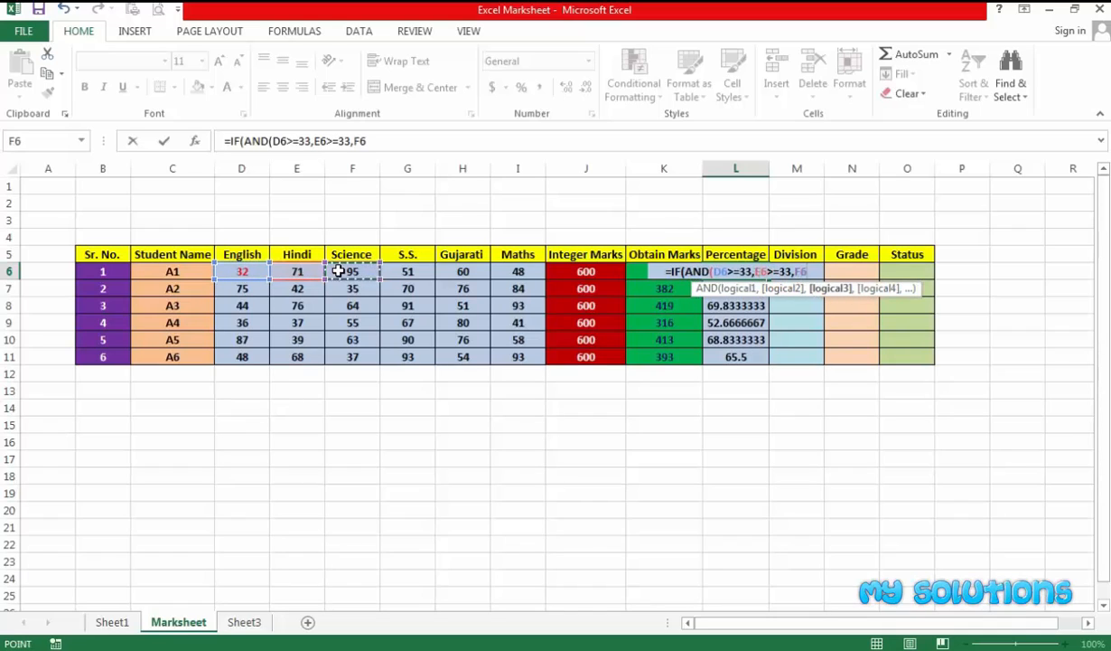
text(>=33,)
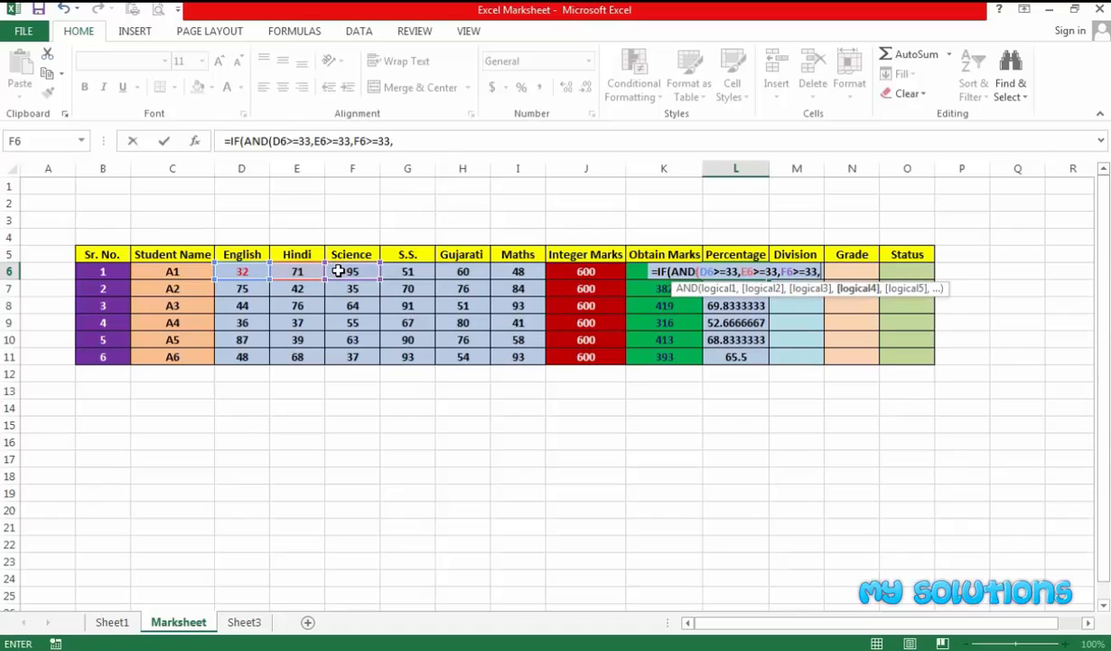
Step: Add the conditions G6>=33 and H6>=33 for S.S. and Gujarati to the AND test in L6
click(401, 273)
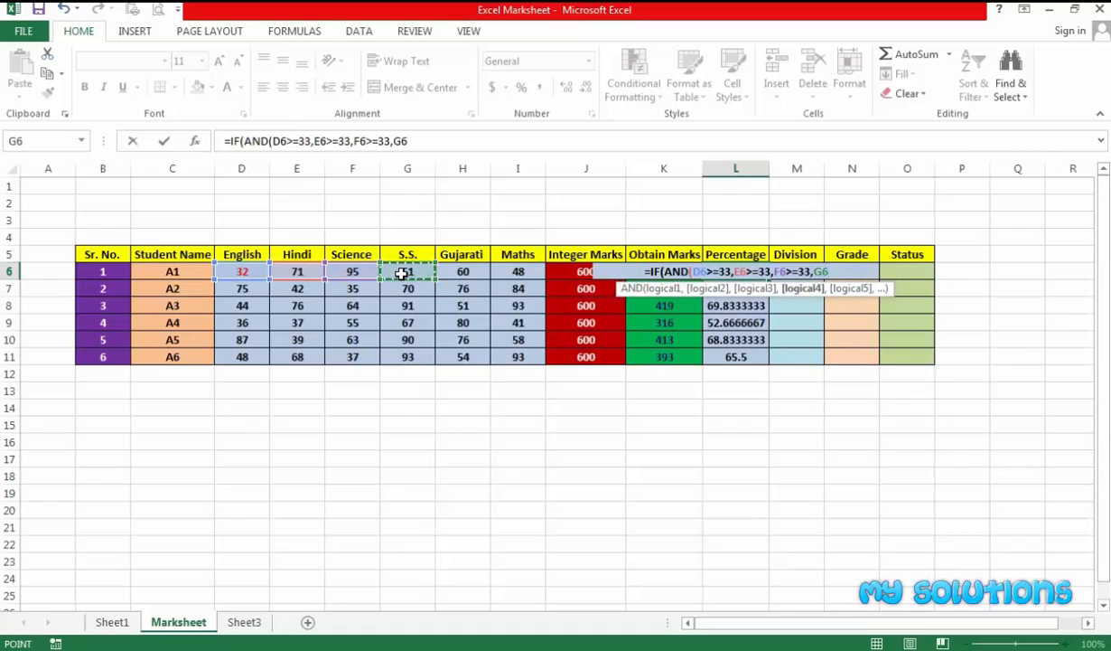
text(>=33,)
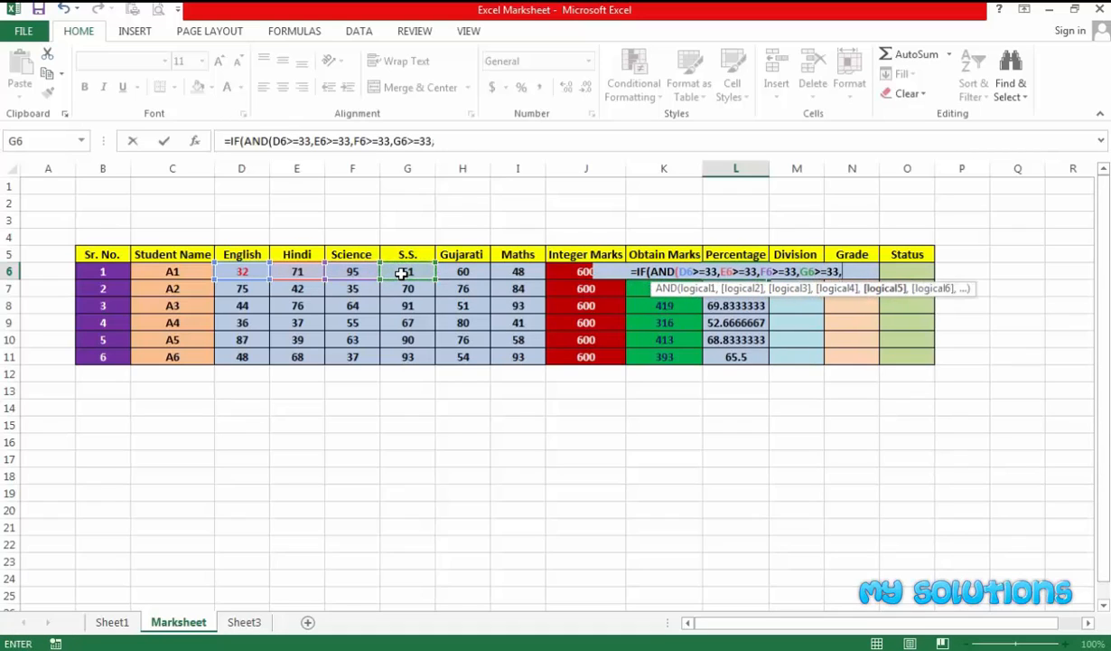
click(458, 271)
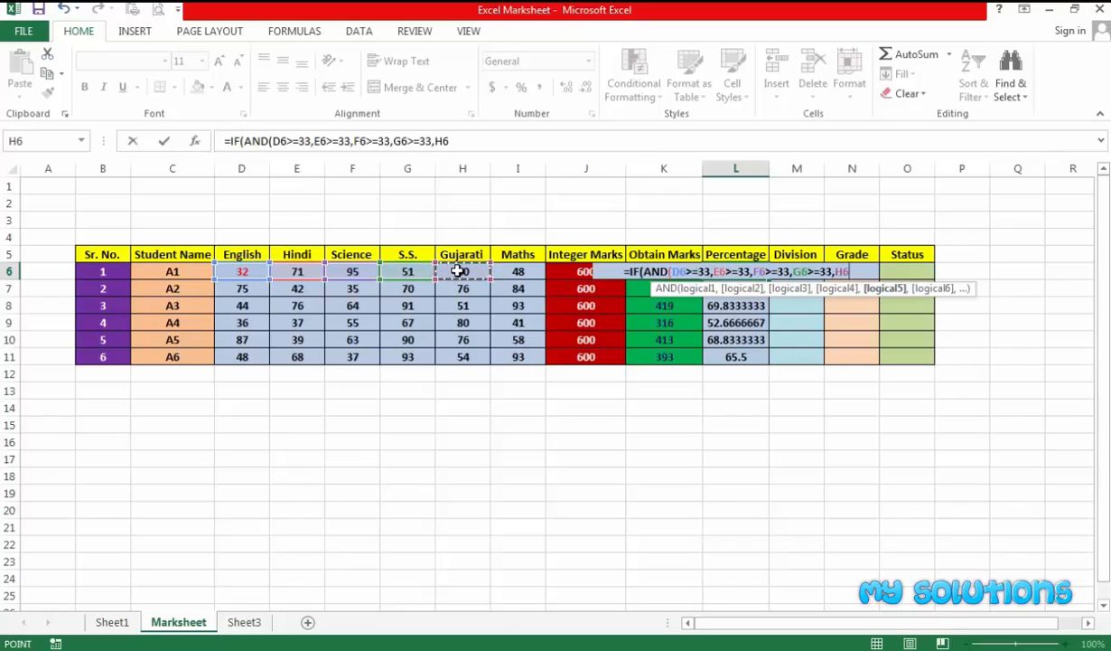
text(>=)
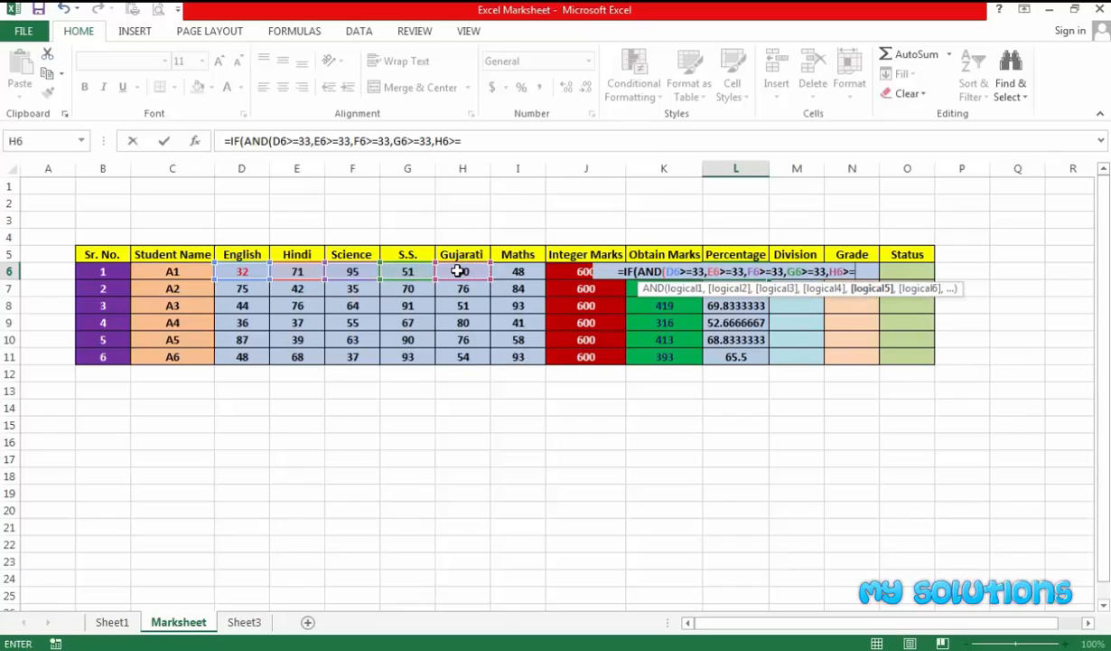
text(33,)
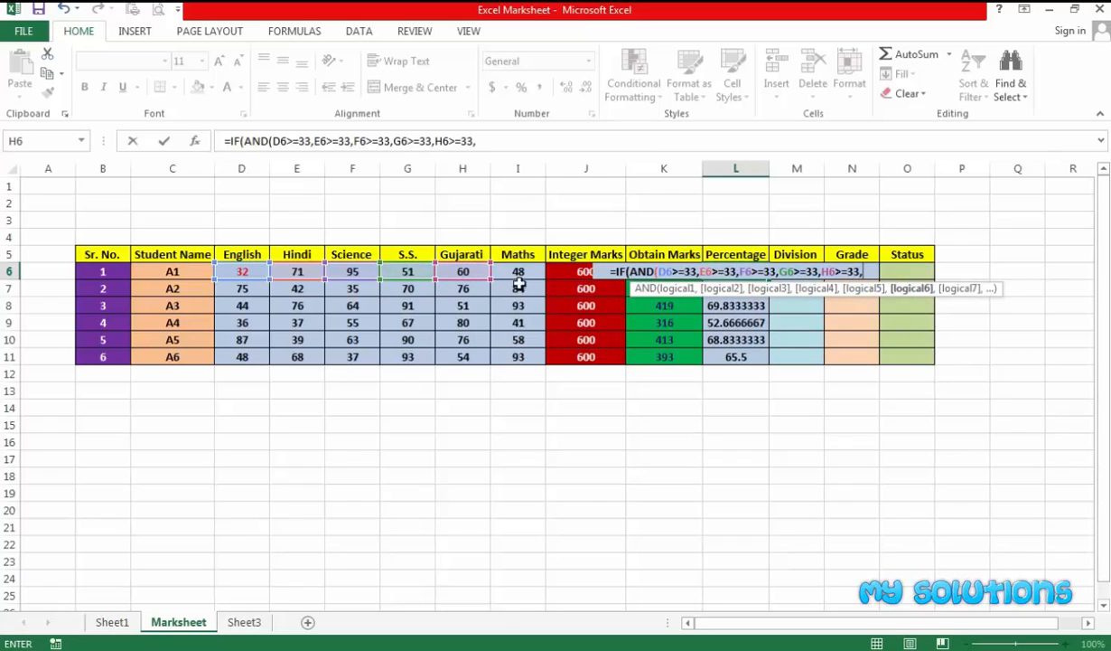
Step: Add the condition I6>=33 for Maths and close the AND test in the L6 formula
click(520, 271)
text(>)
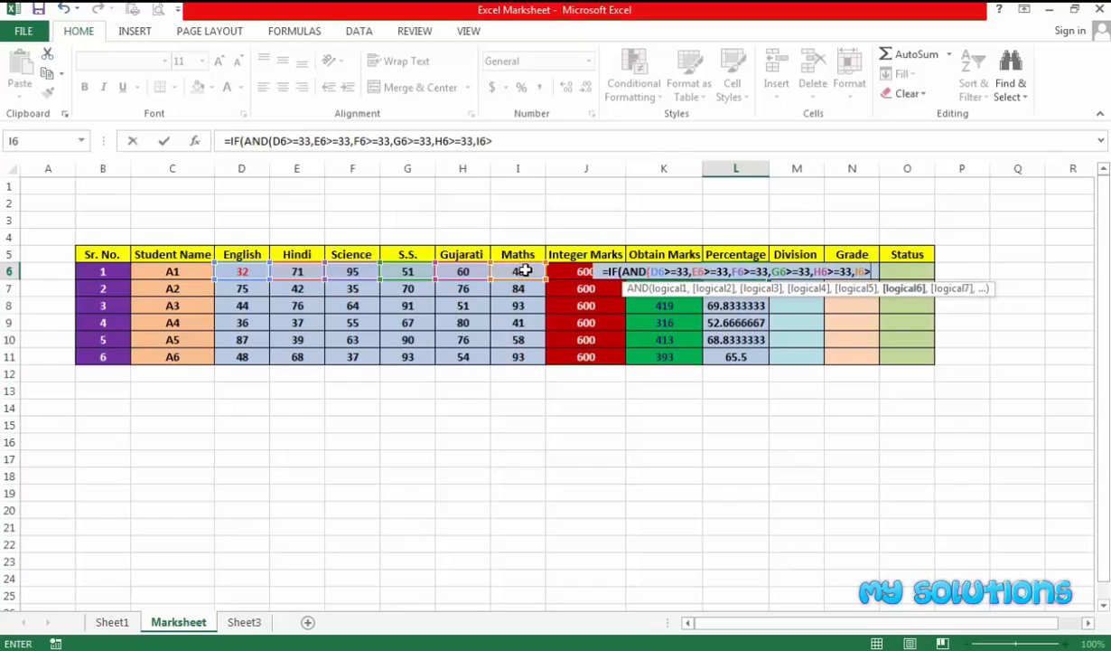
text(=33))
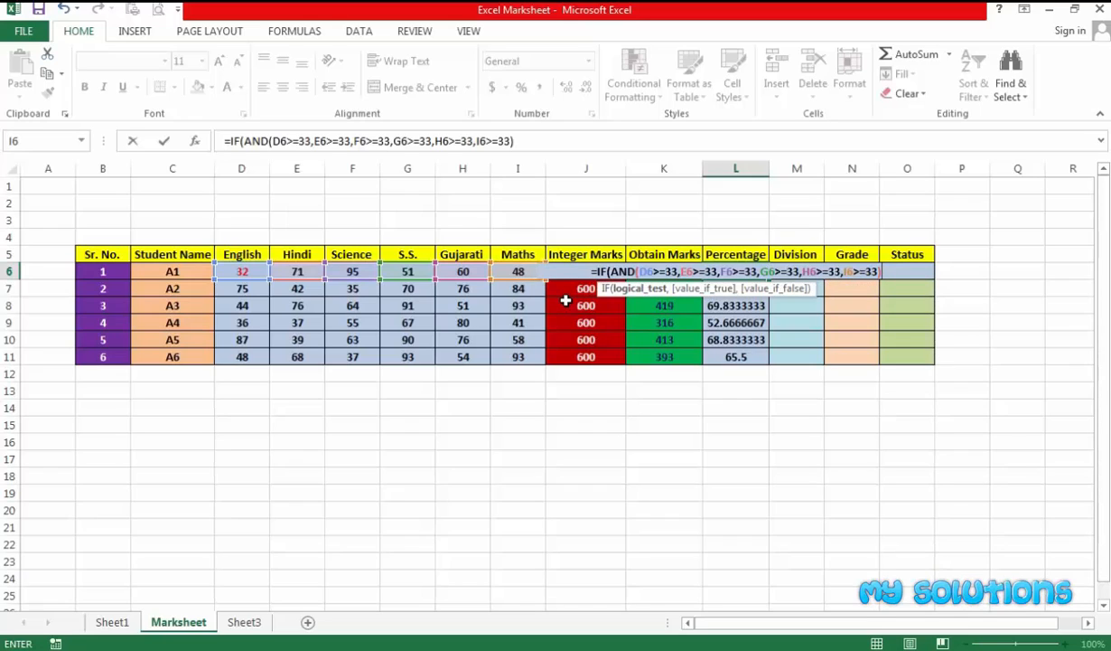
text(,)
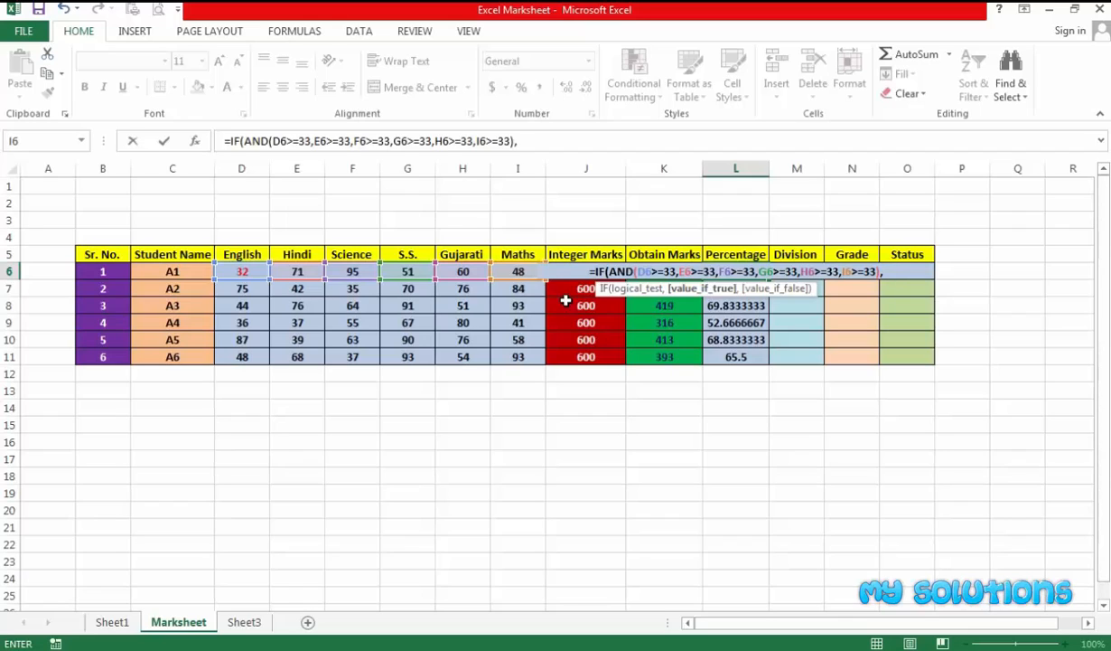
Step: Complete the L6 formula so it returns AVERAGE(D6:I6) when all subjects are passed and 0 otherwise
text(aver)
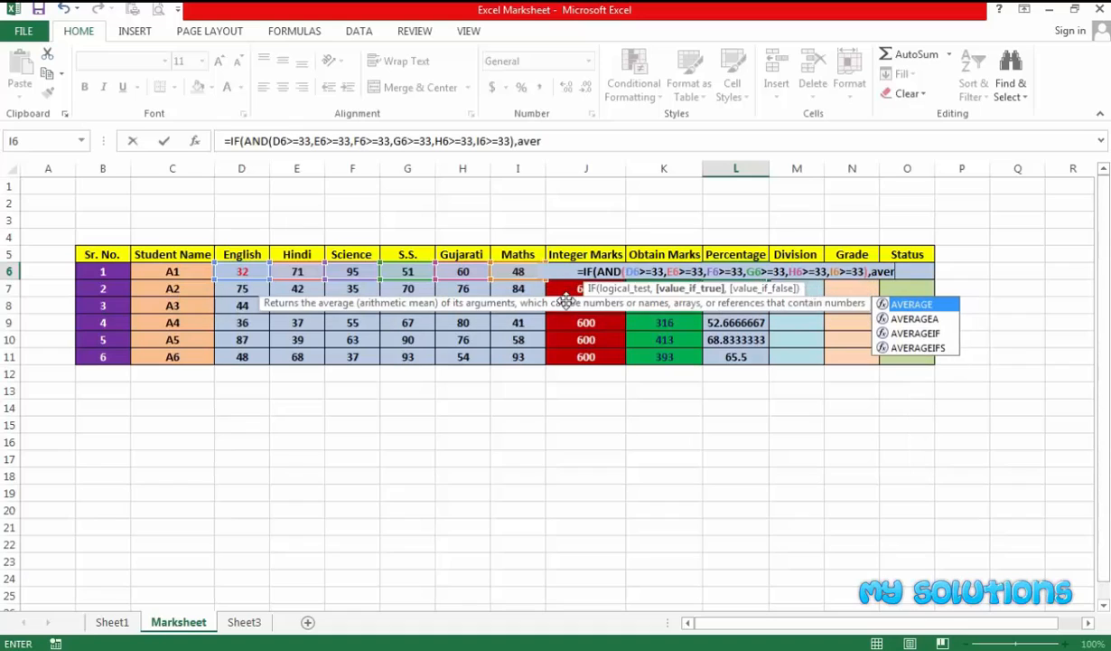
key(Tab)
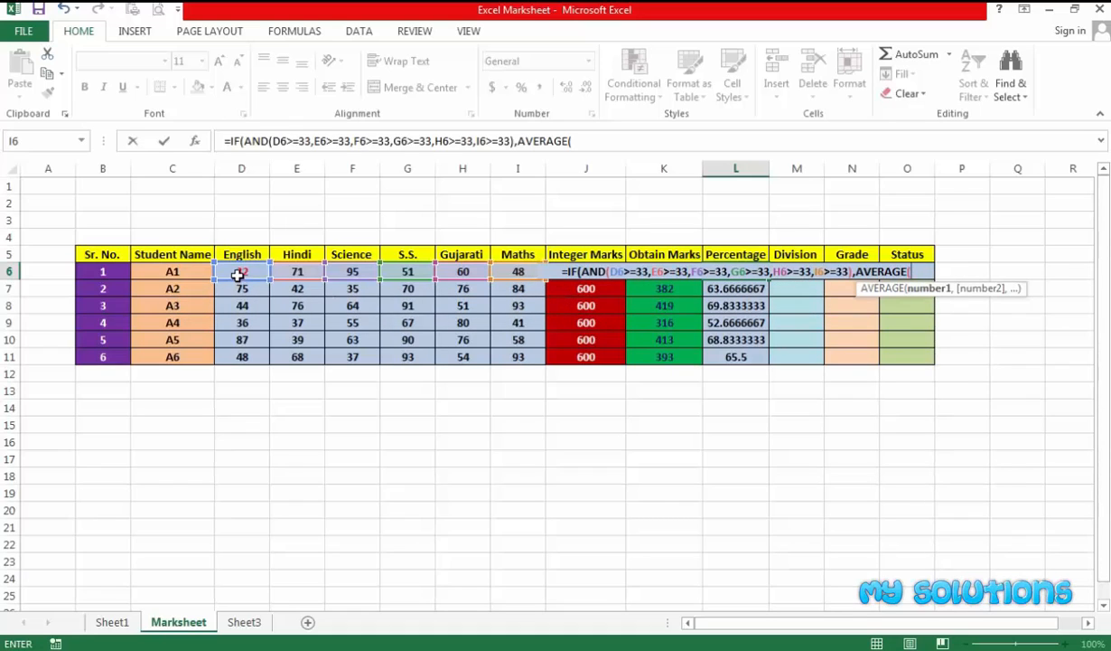
drag(236, 271, 508, 275)
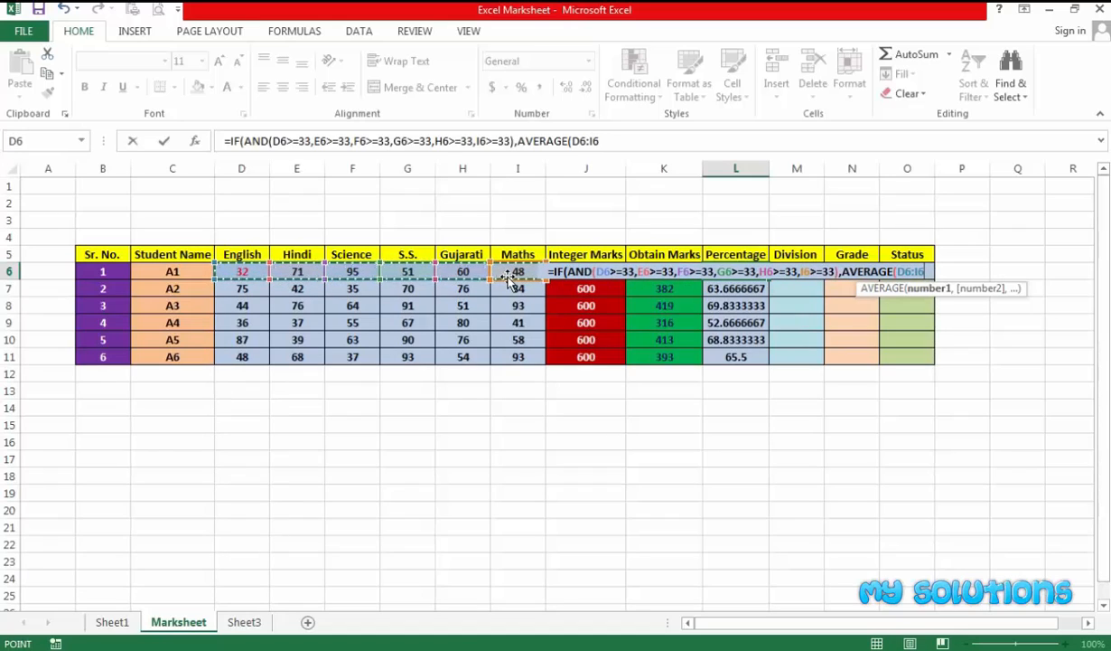
text(),0)
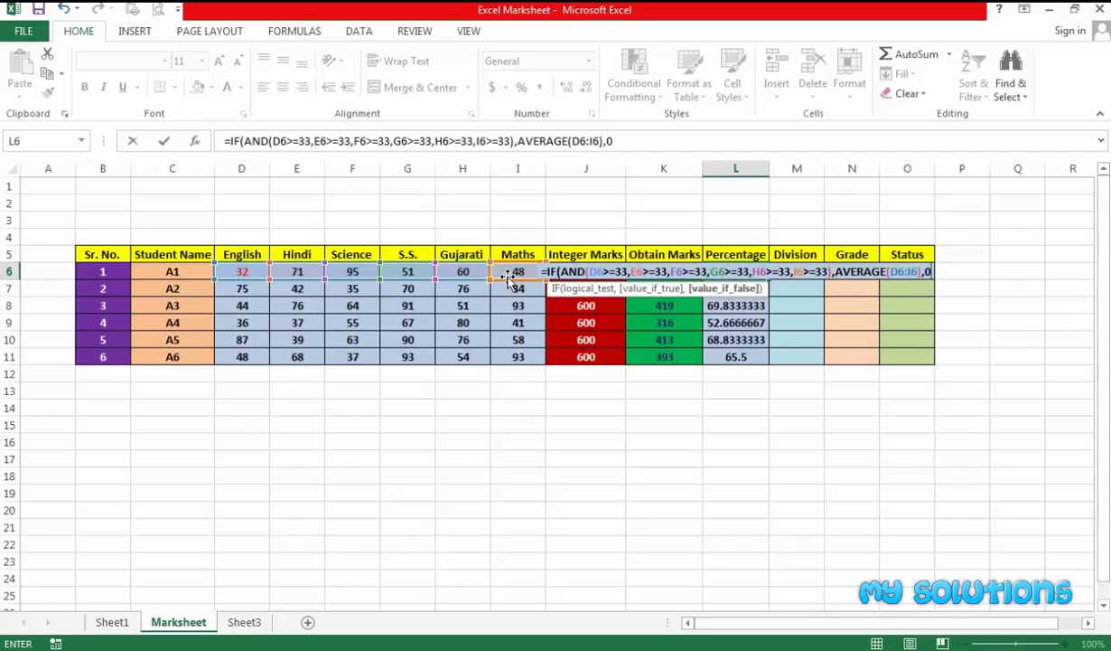
text())
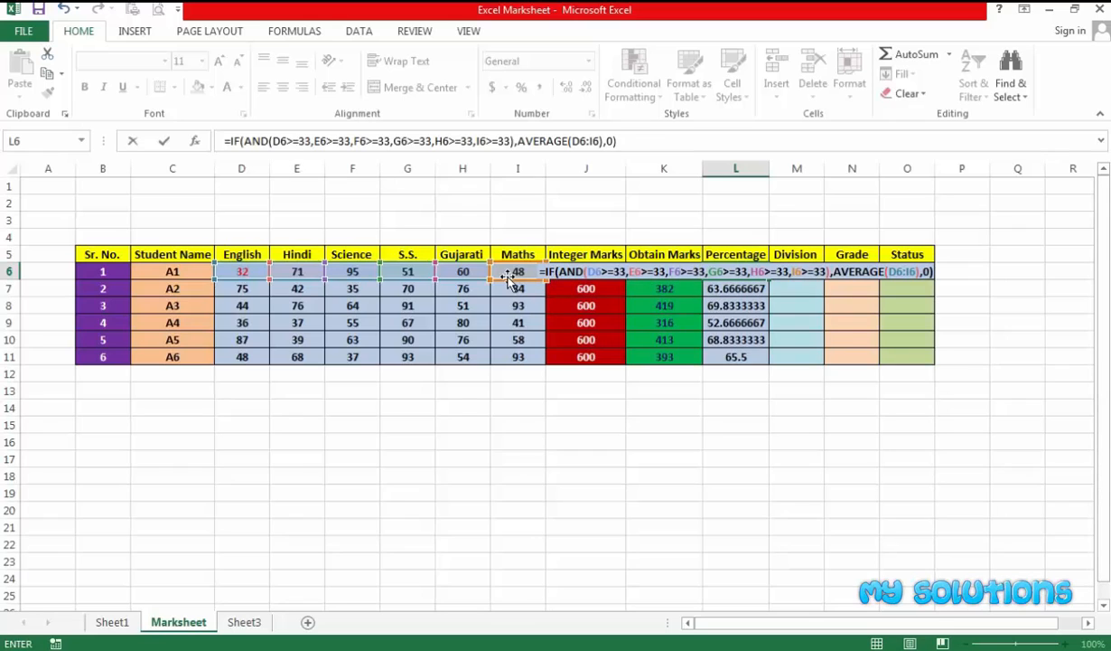
key(Return)
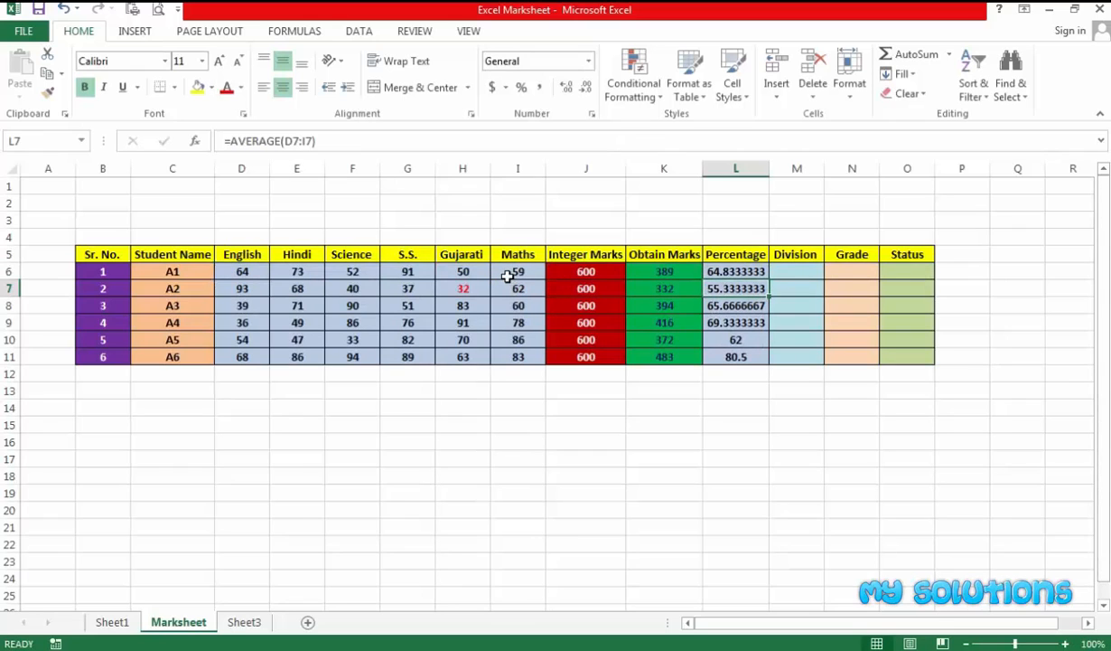
Step: Copy the Percentage formula from L6 down to L11 and recalculate the random marks to test it
click(736, 273)
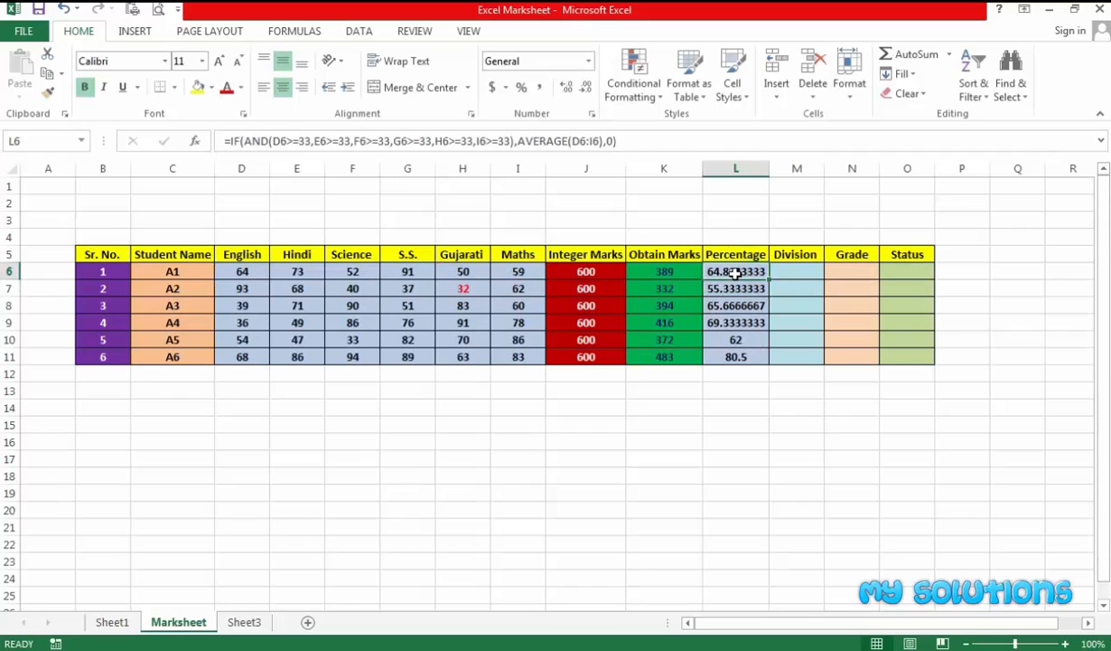
drag(768, 279, 765, 358)
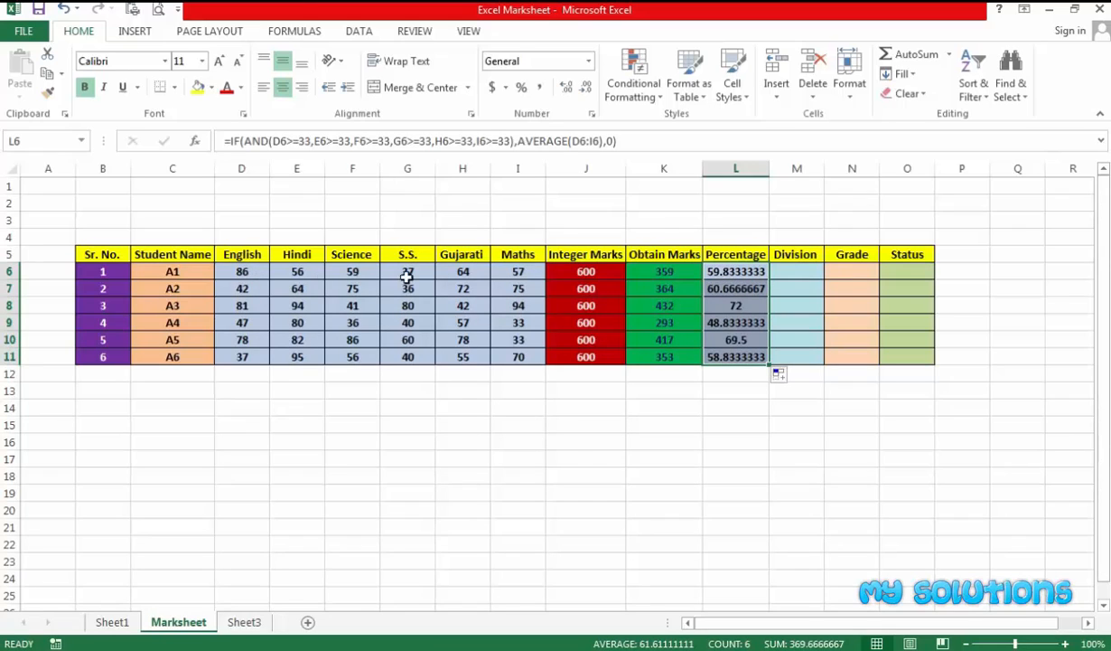
click(395, 423)
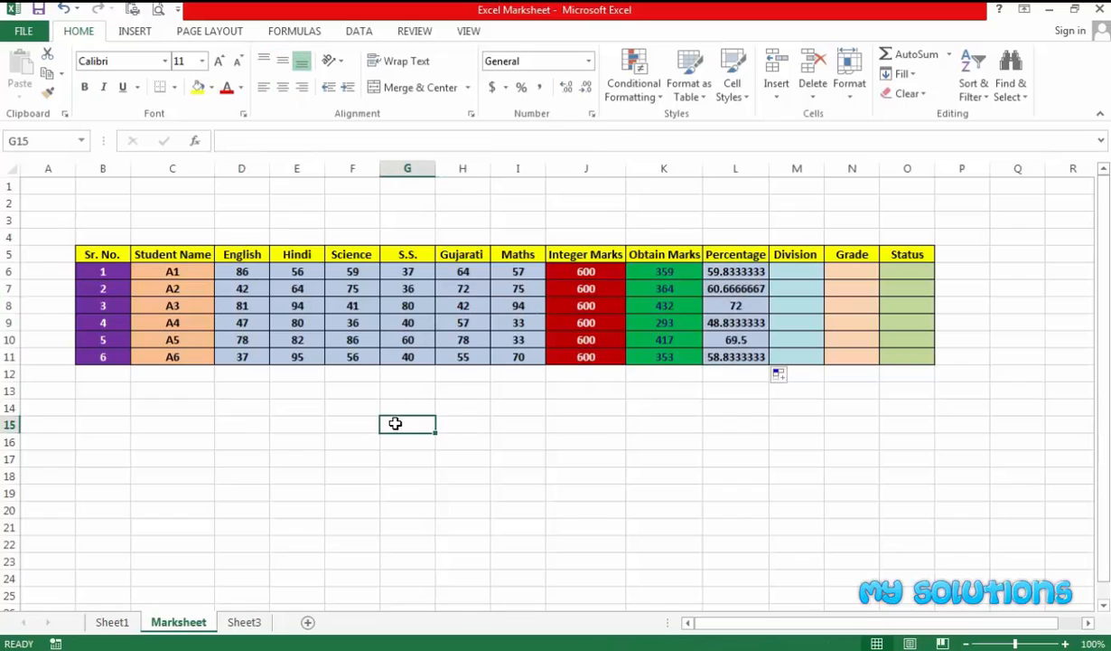
key(F9)
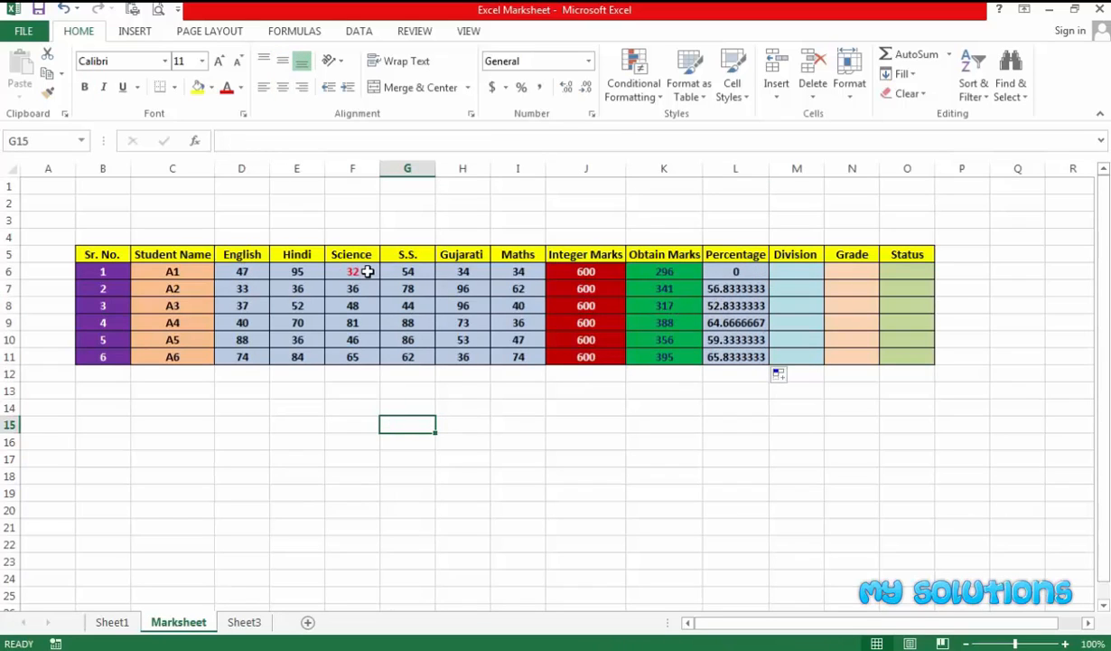
click(710, 271)
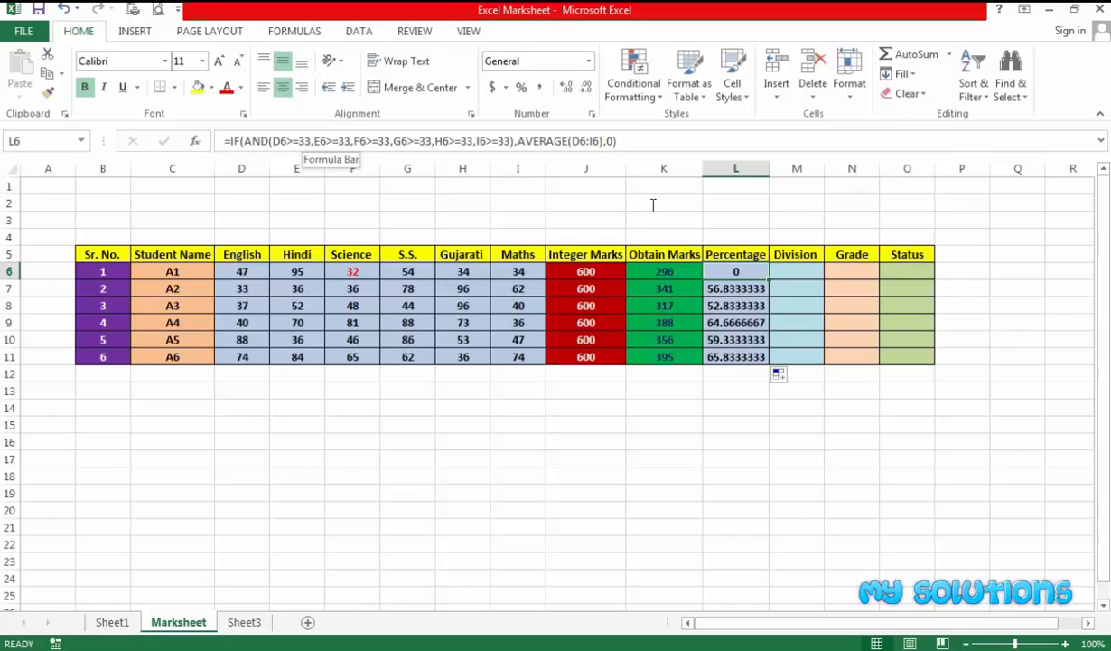
Step: Begin the Division formula in M6 with =IF(L6>=80,"FIRST", followed by a nested IF for the remaining cases
click(794, 272)
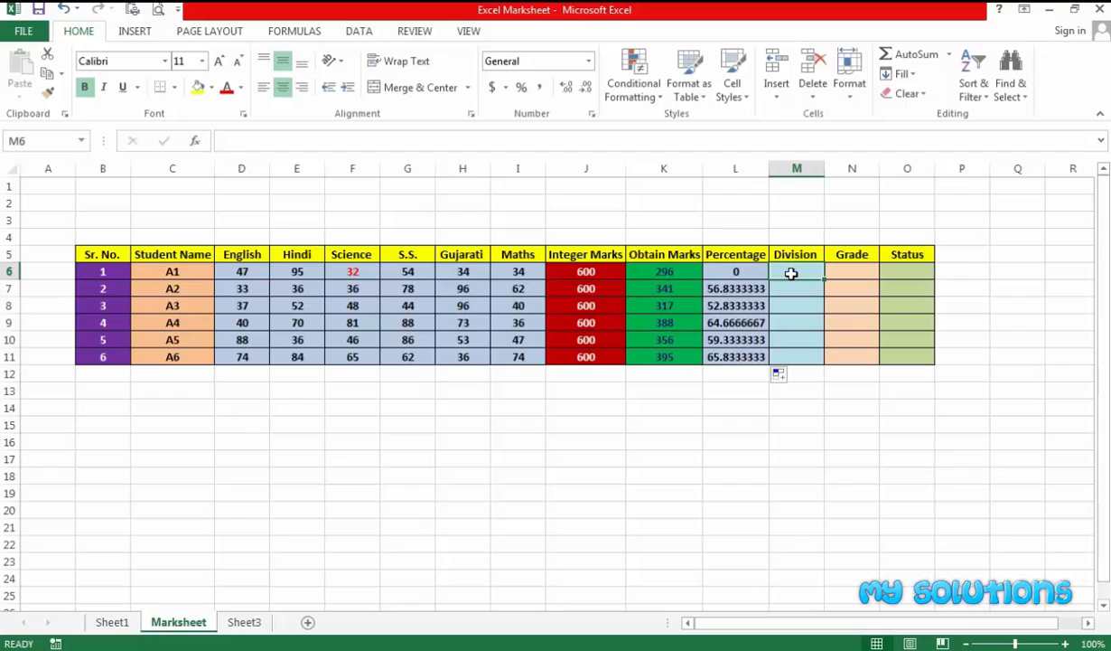
text(=if)
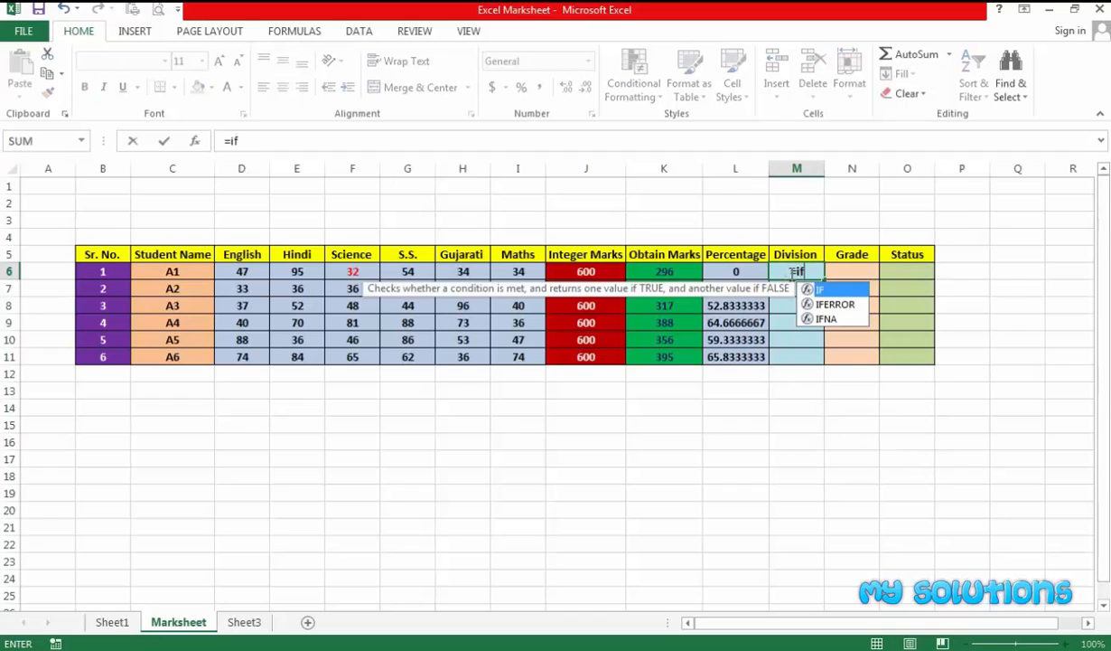
key(Tab)
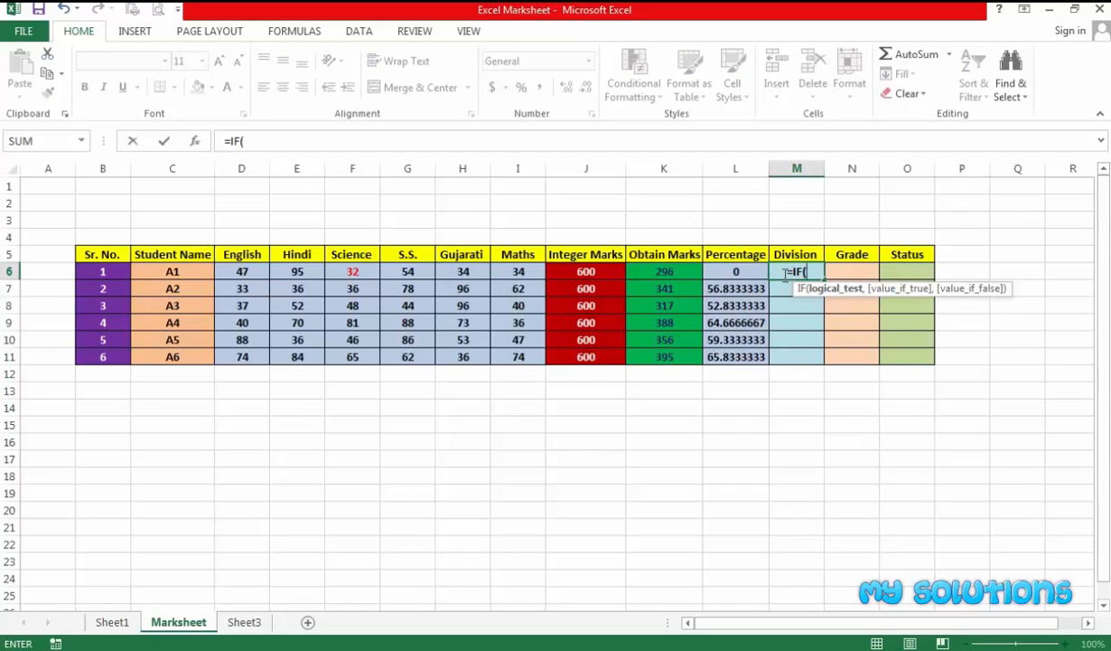
click(749, 272)
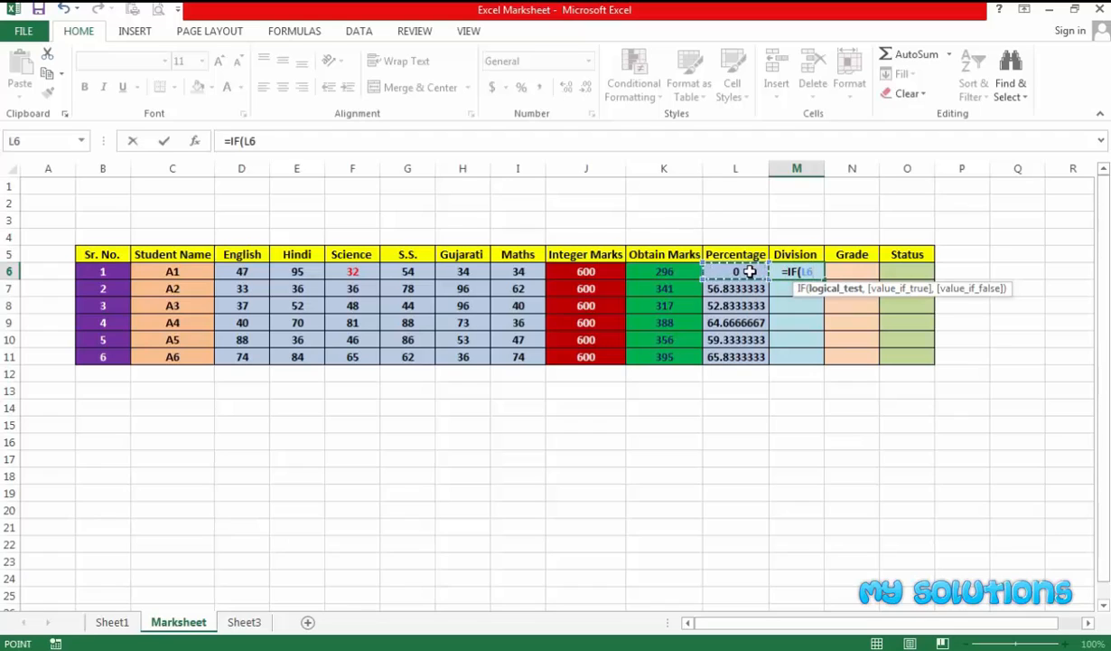
text(>=8)
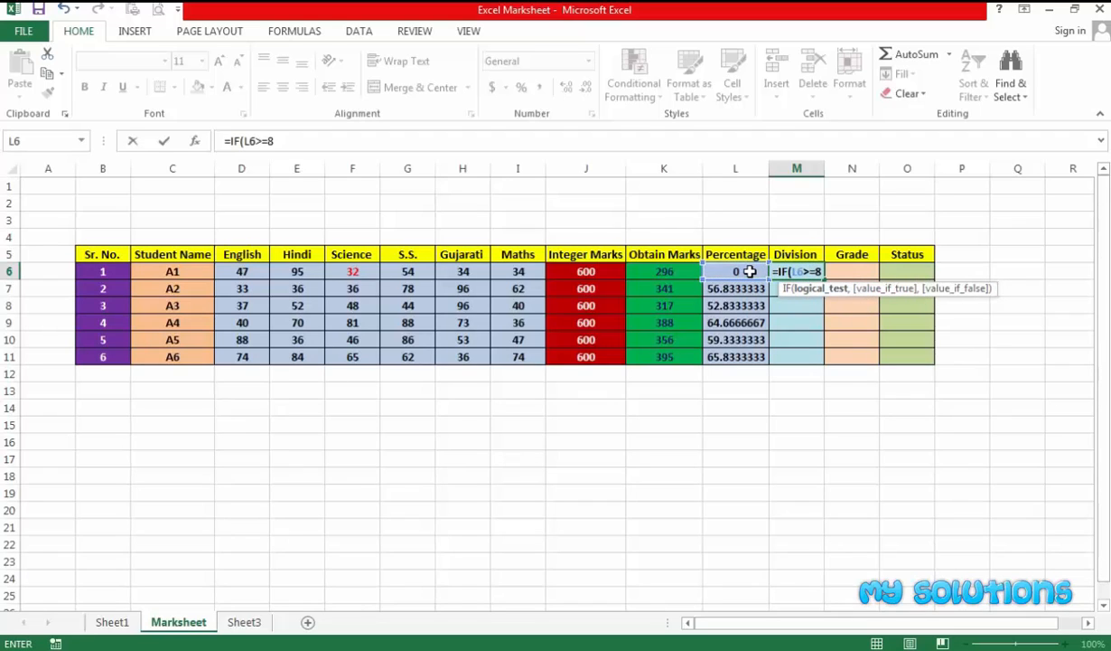
text(0,)
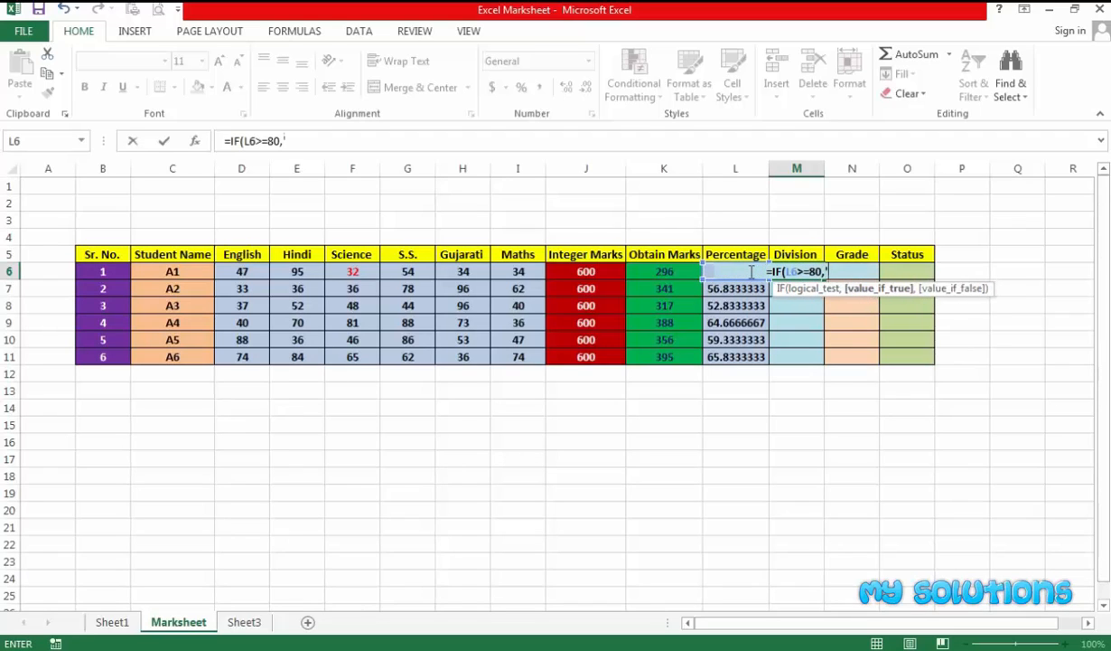
text(")
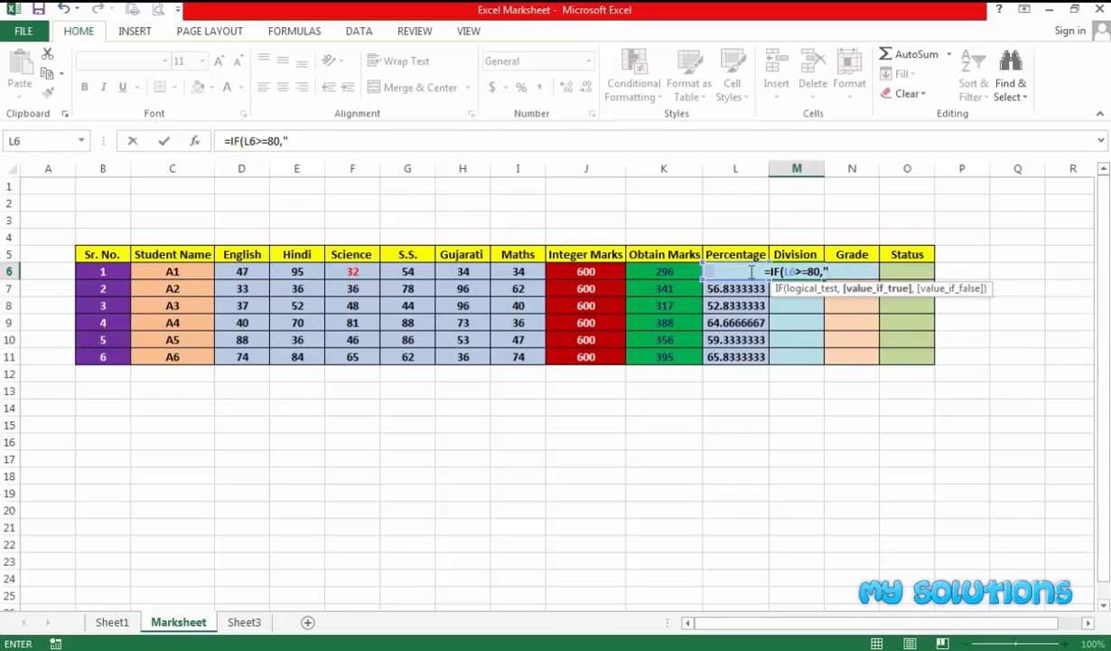
text(FIRST",IF)
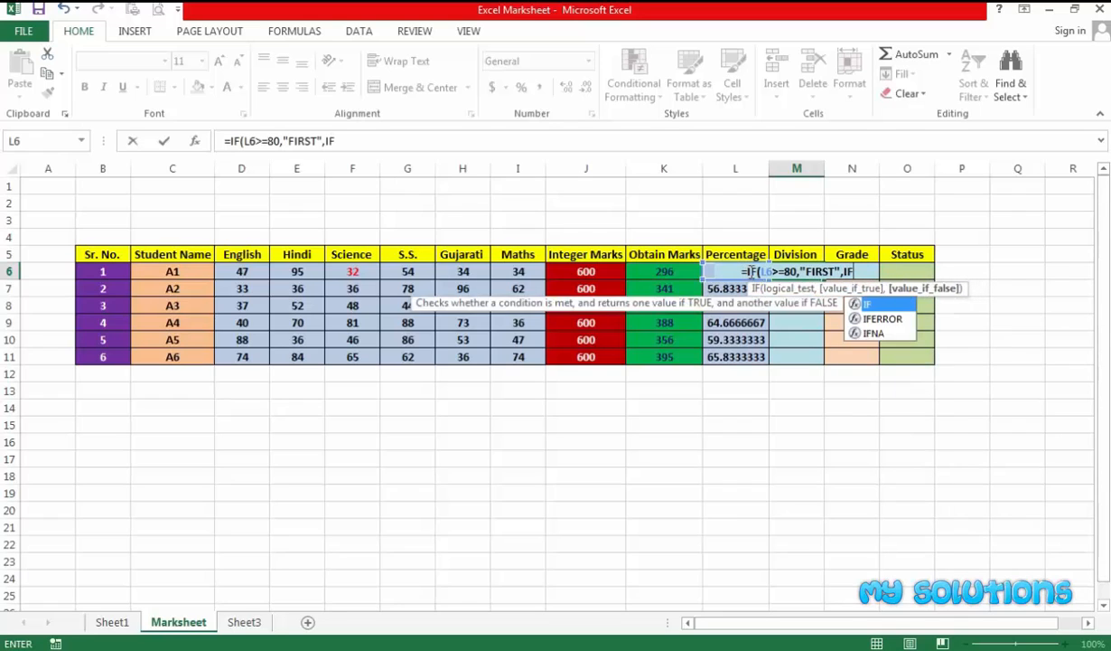
Step: Give the nested IF in M6 the condition L6>=70 with the result "SECOND", followed by another nested IF
text(()
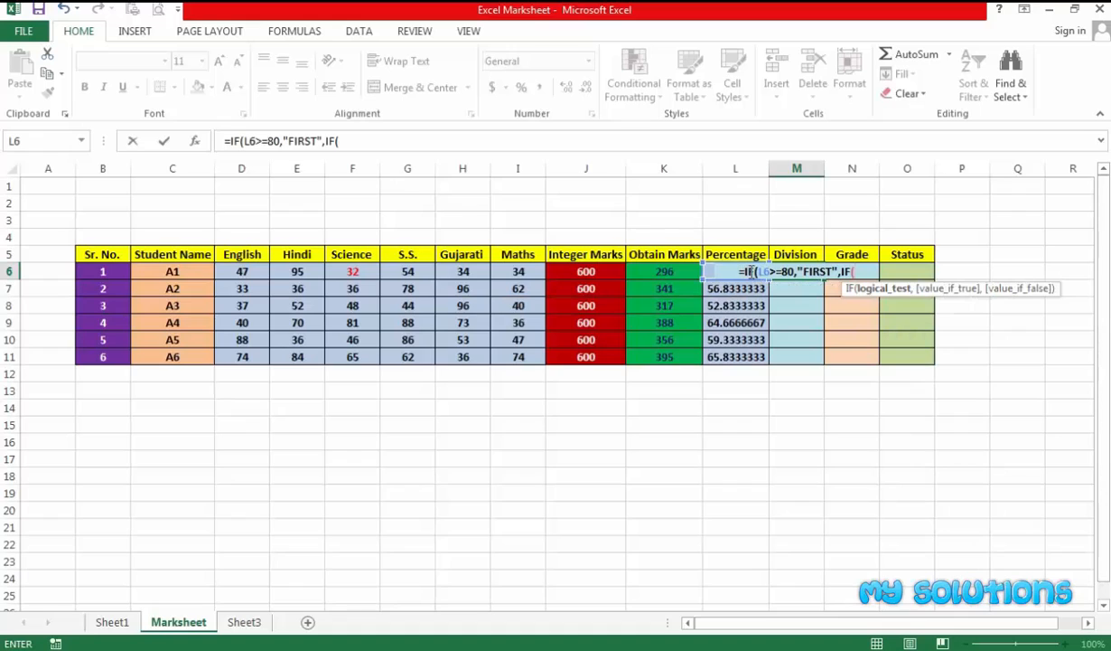
text(l)
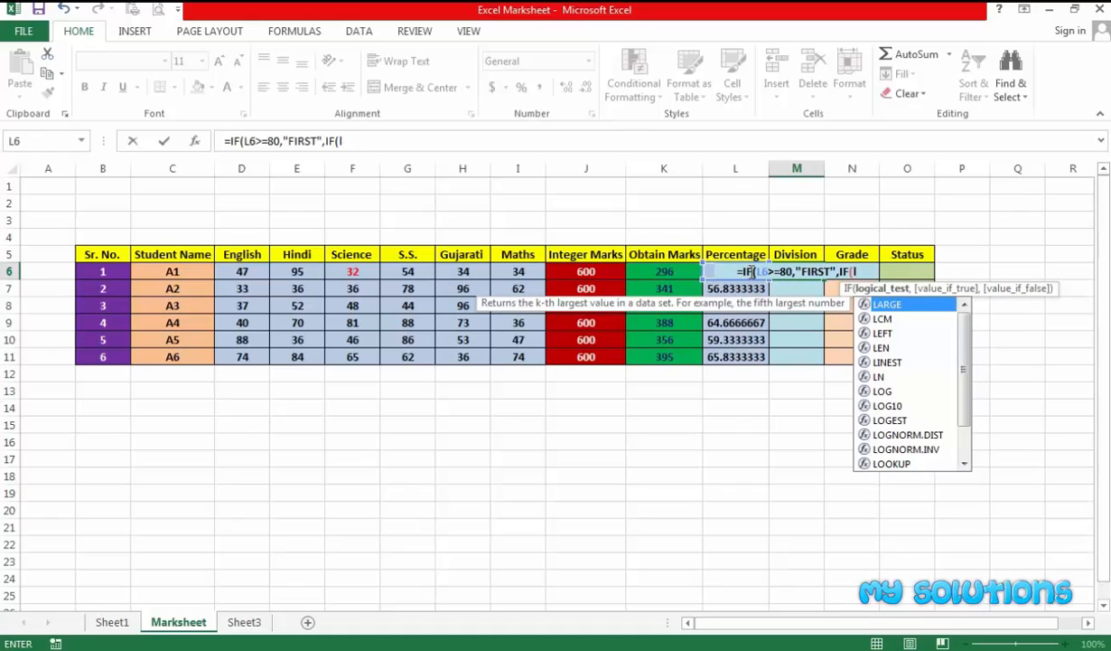
text(6>)
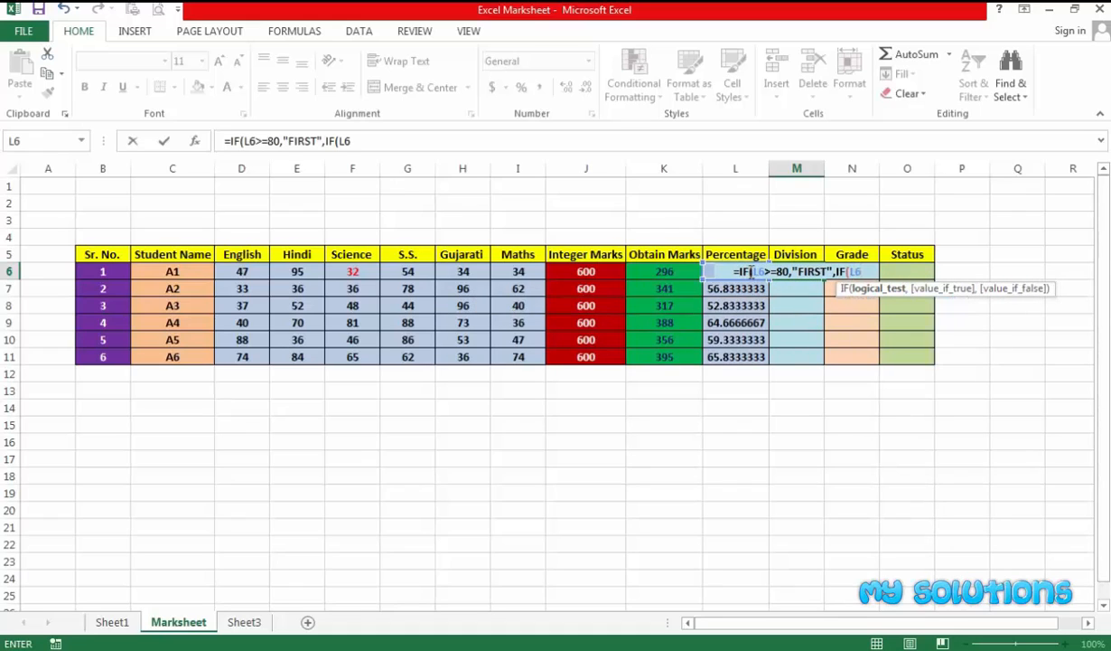
text(=70,)
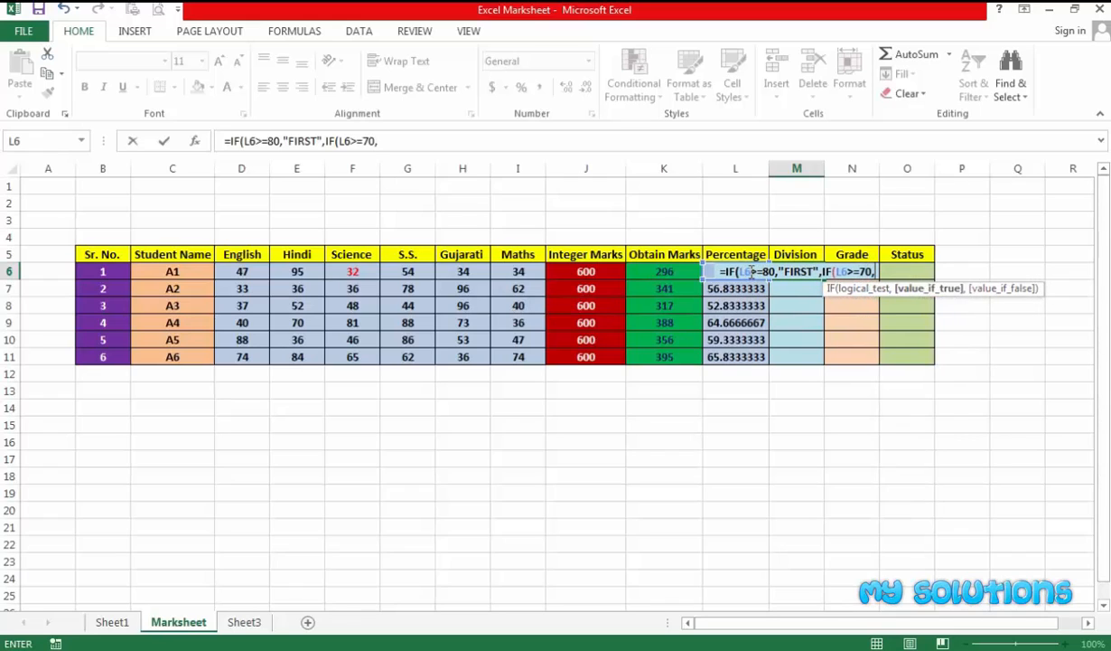
text("SECON)
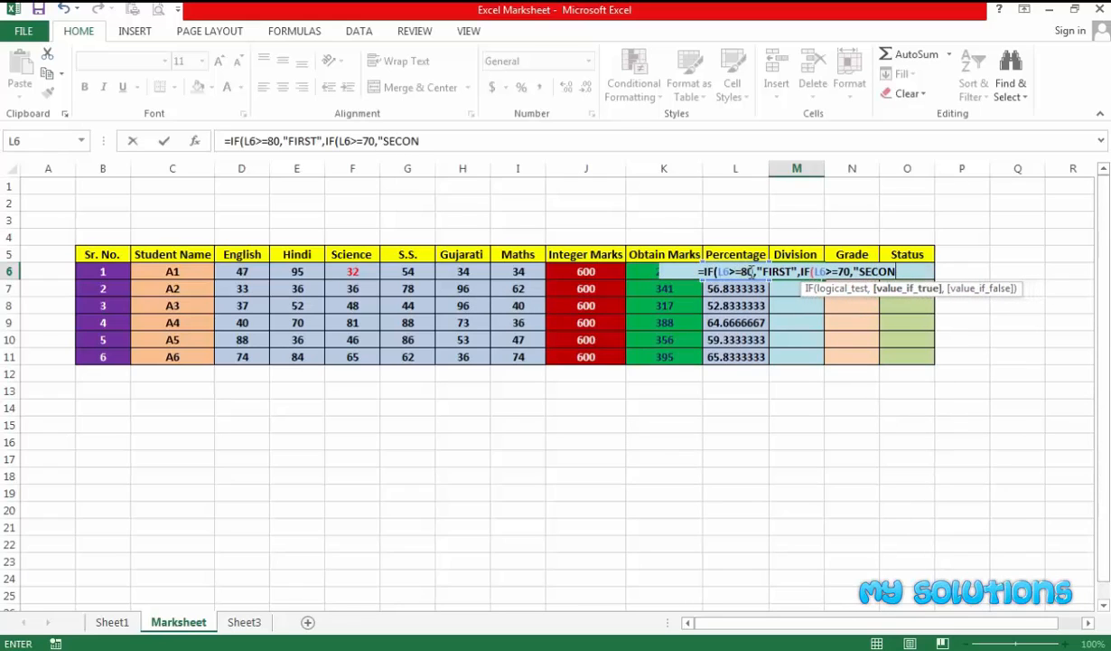
text(D",IF)
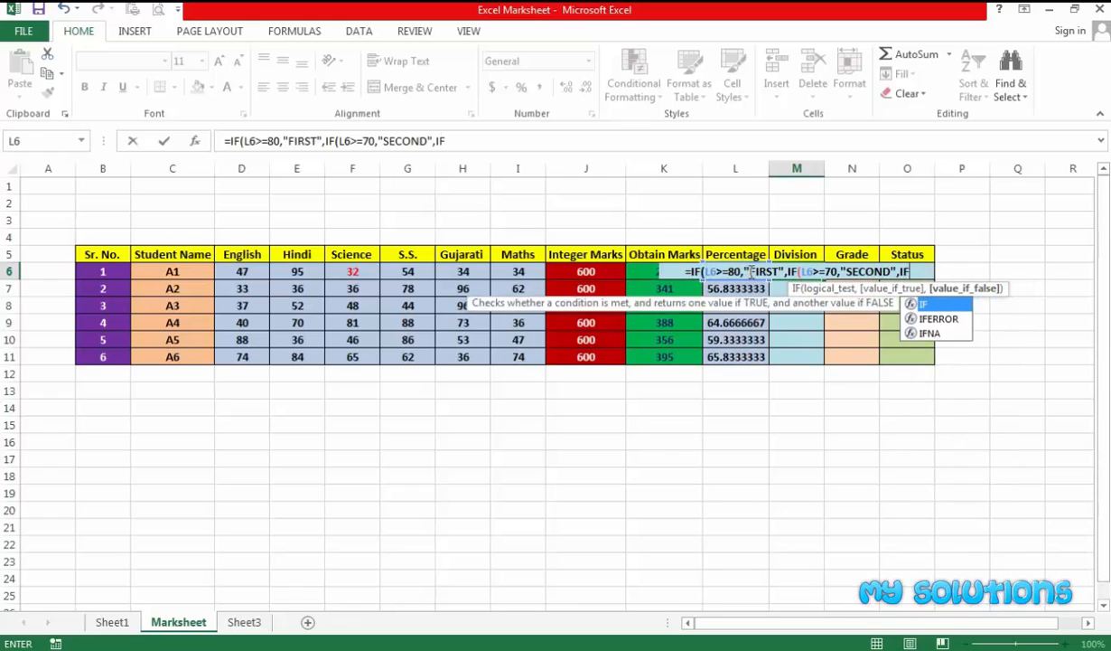
Step: Finish the Division formula in M6 with the condition L6>=60 returning "THIRD" and "FAIL" for all remaining cases
text((L)
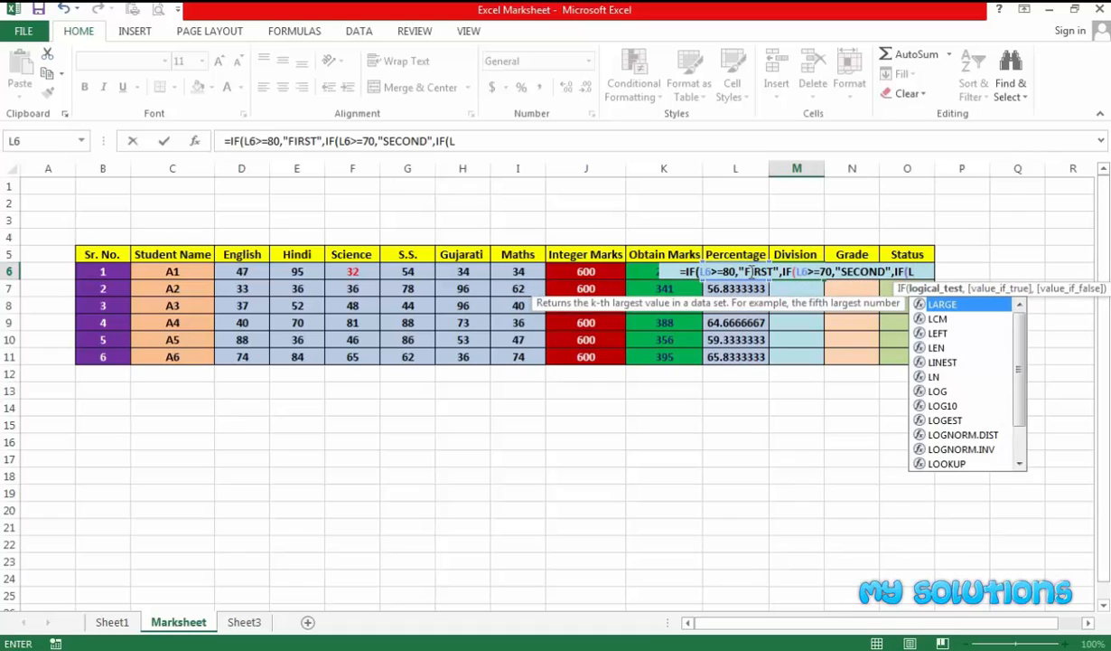
text(6>=)
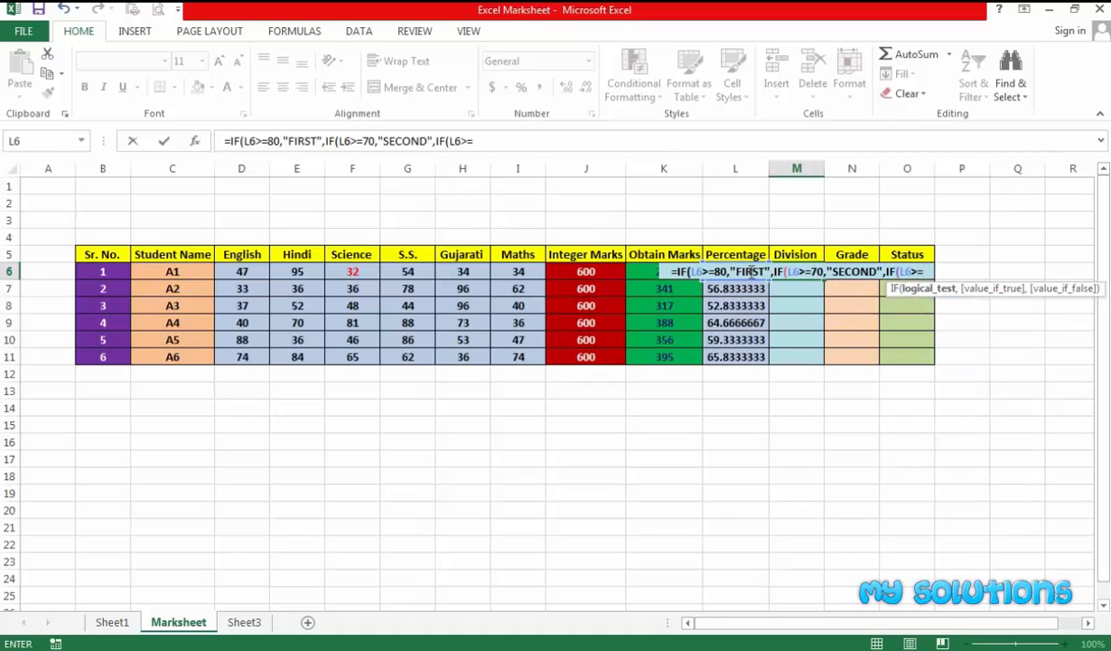
text(60,)
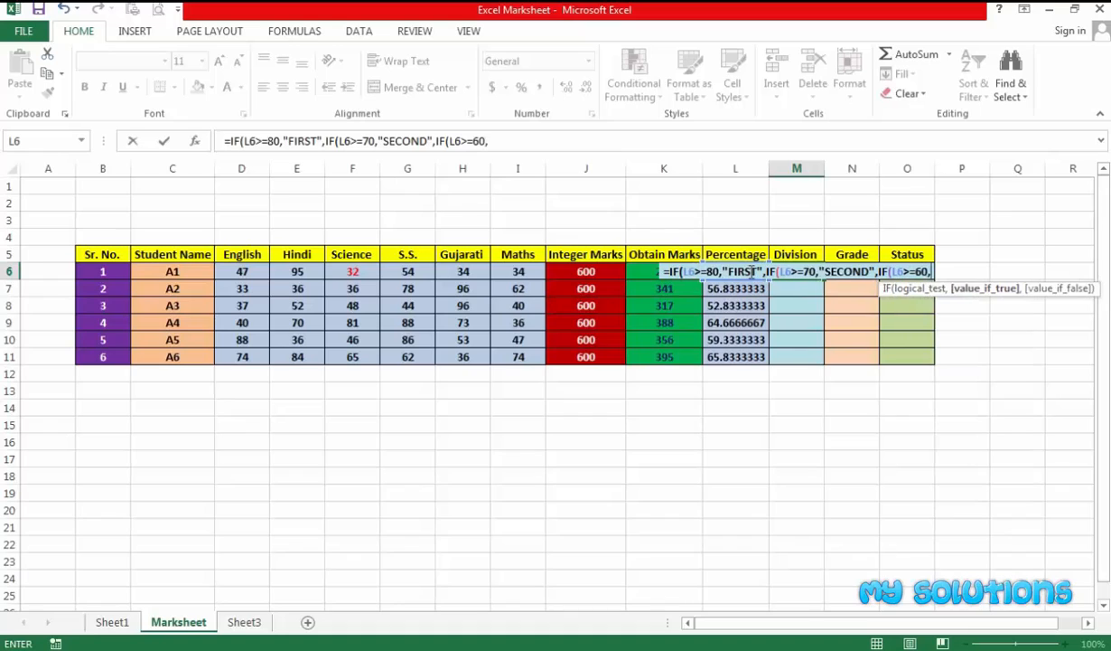
text("THIRD")
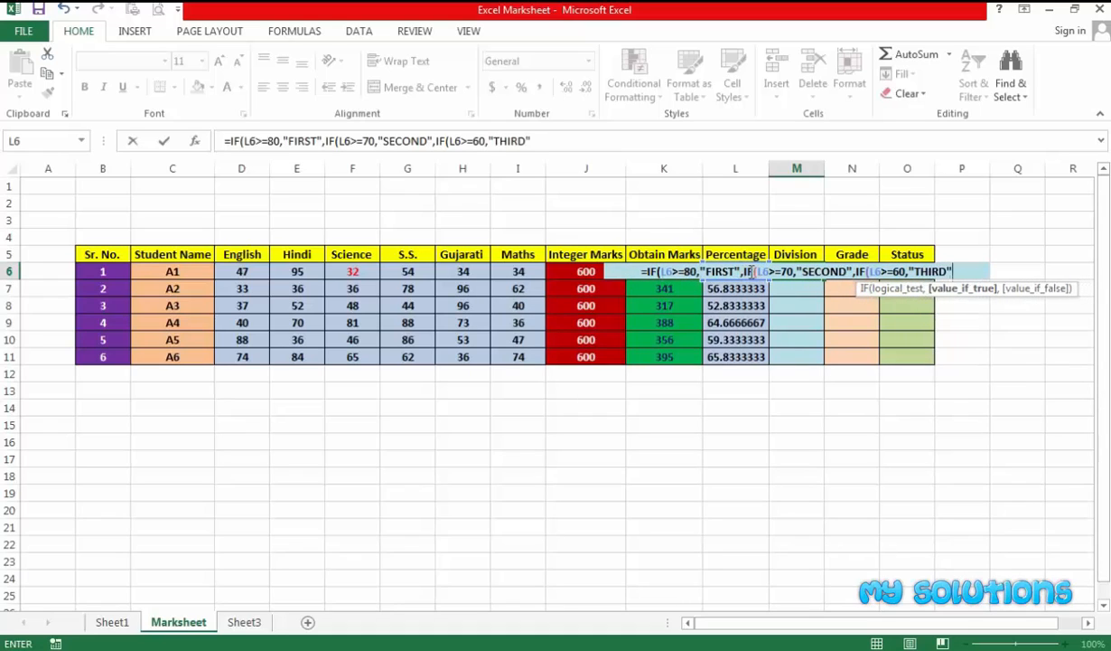
text(,)
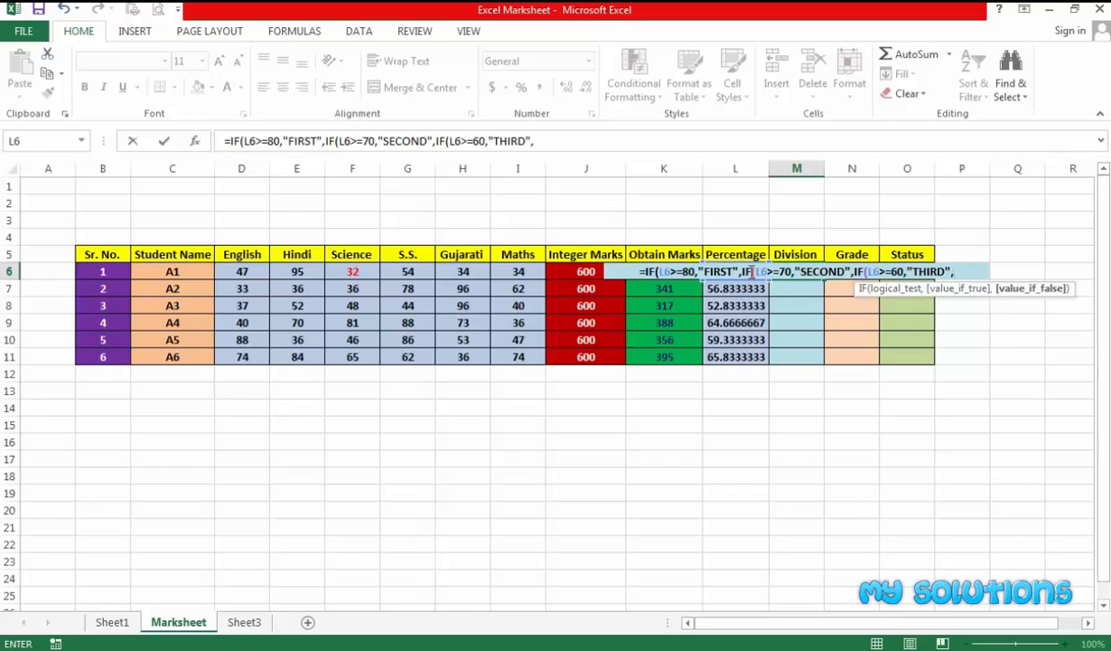
text(")
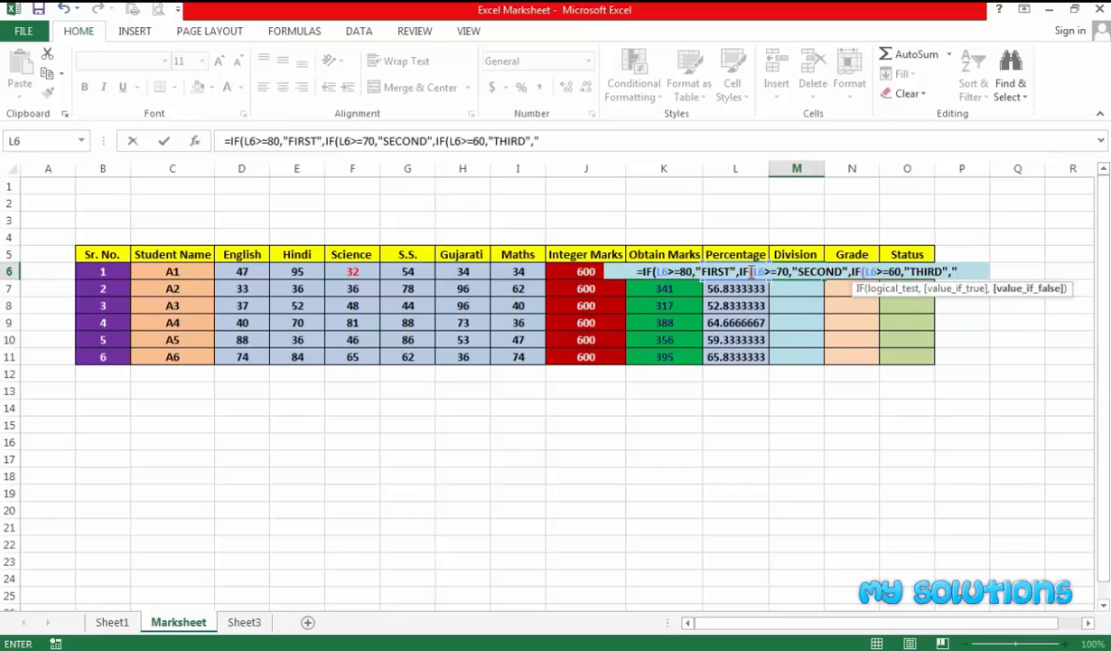
text(FAIL")))
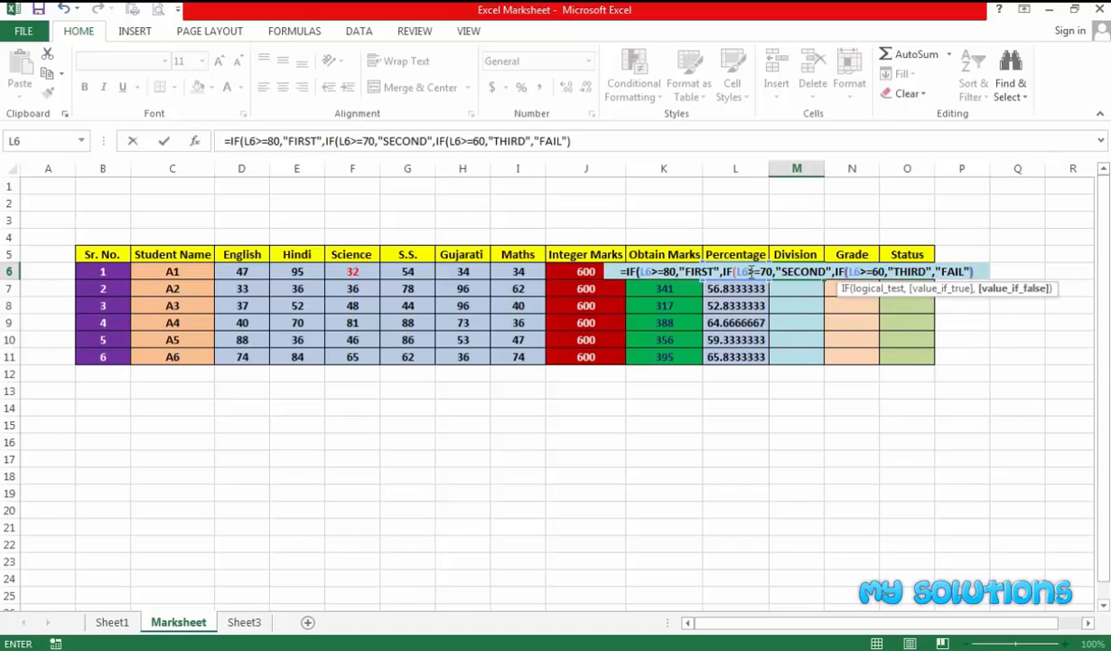
text())
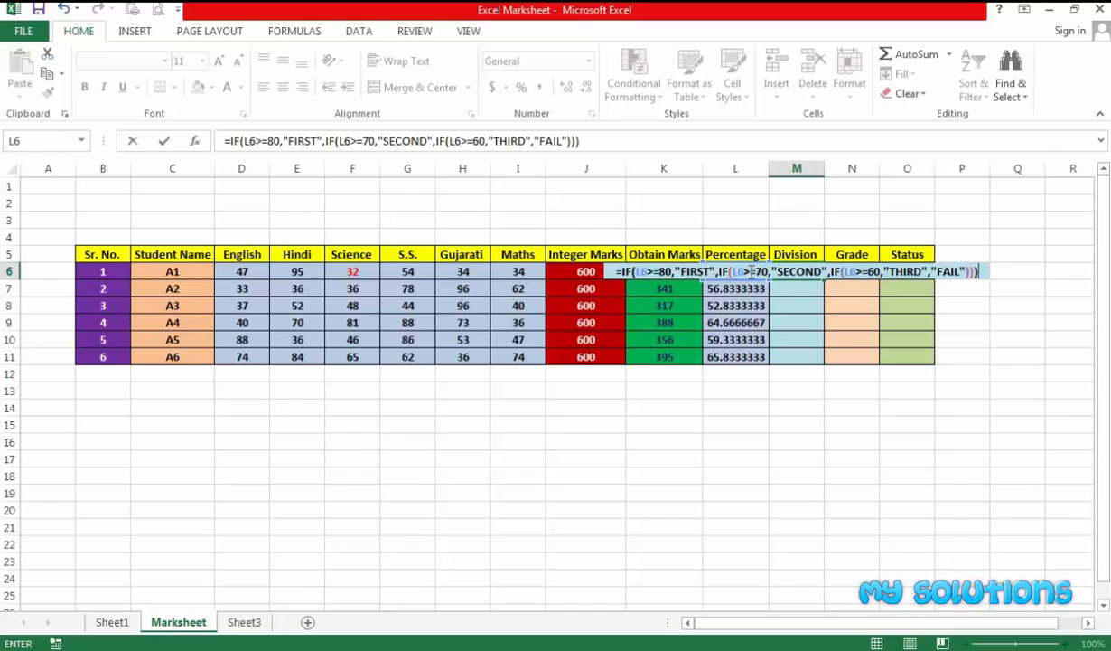
key(Return)
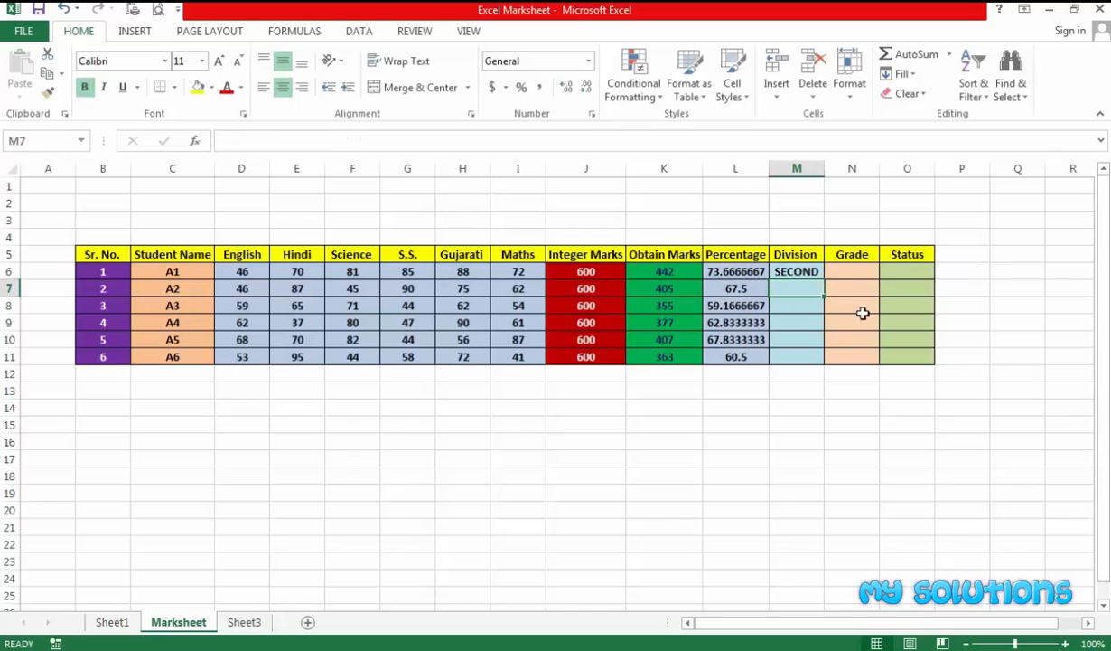
Step: Copy the Division formula from M6 down to M11 and check the copied results in the failing students' rows
click(817, 274)
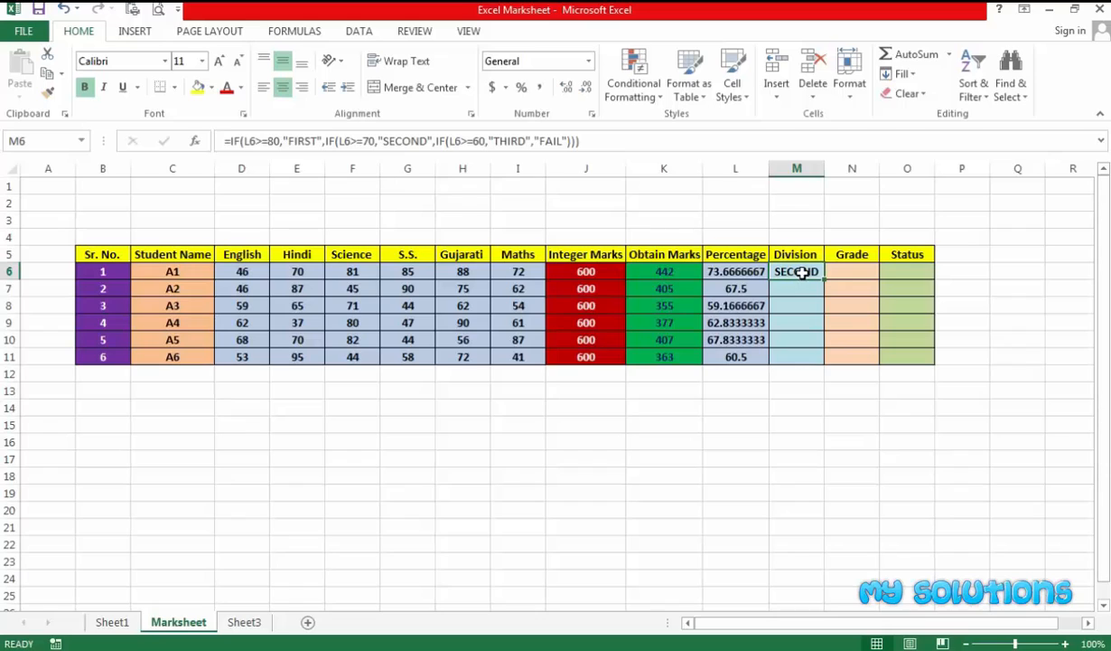
drag(823, 280, 819, 365)
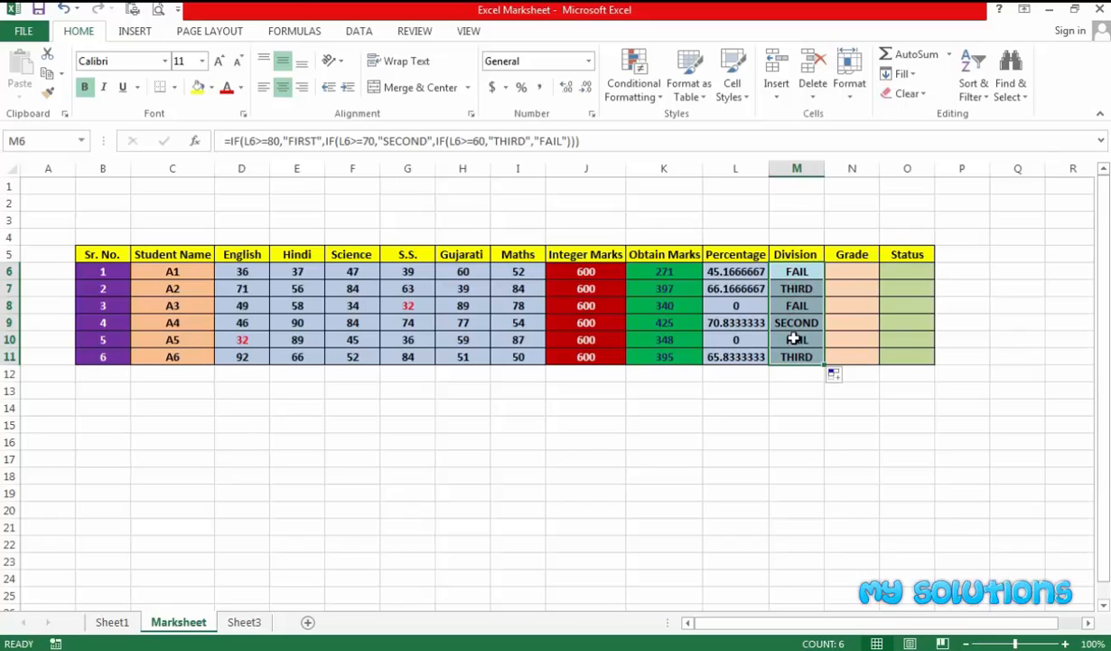
click(796, 273)
click(791, 308)
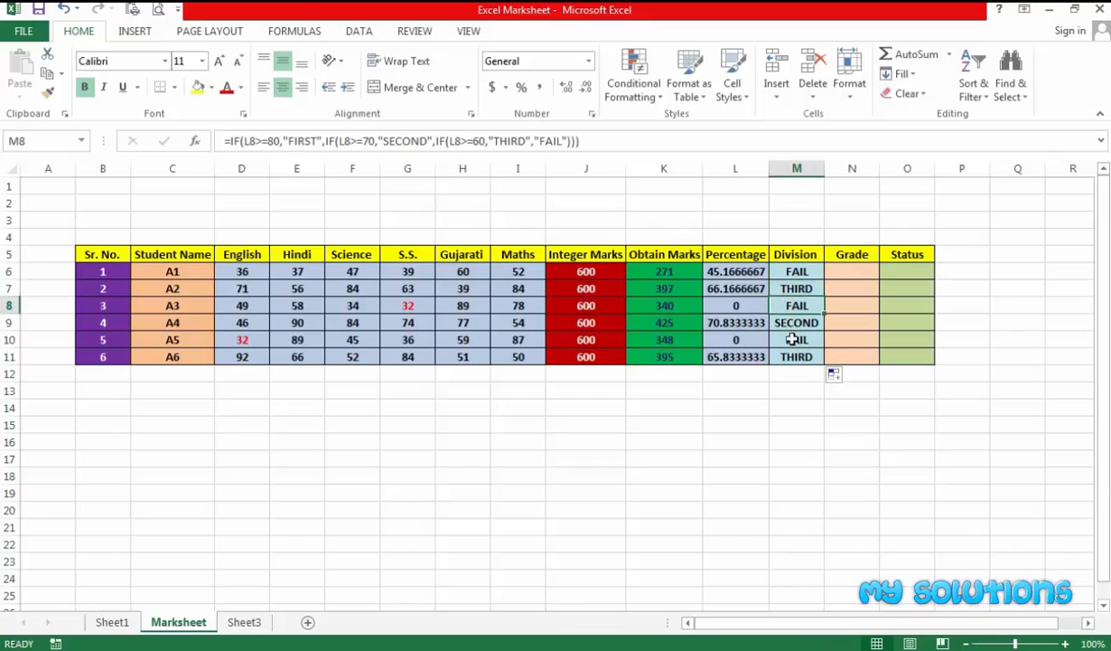
click(791, 339)
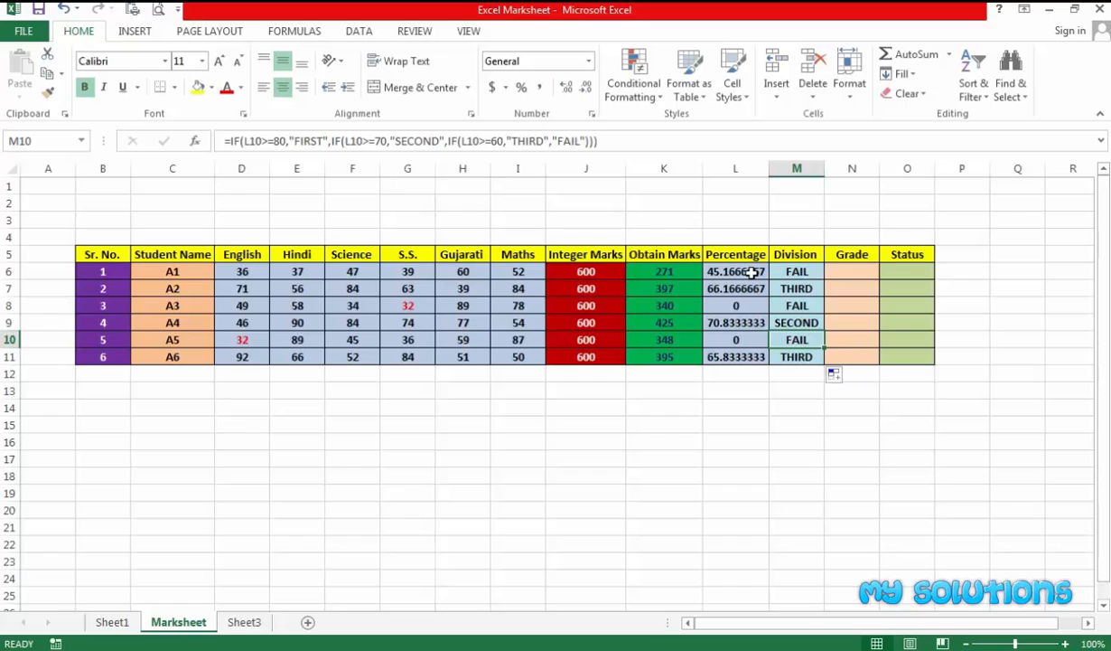
Step: Begin the Grade formula in N6 with =IF(L6>=90,"A+", followed by a nested IF for the remaining cases
click(846, 272)
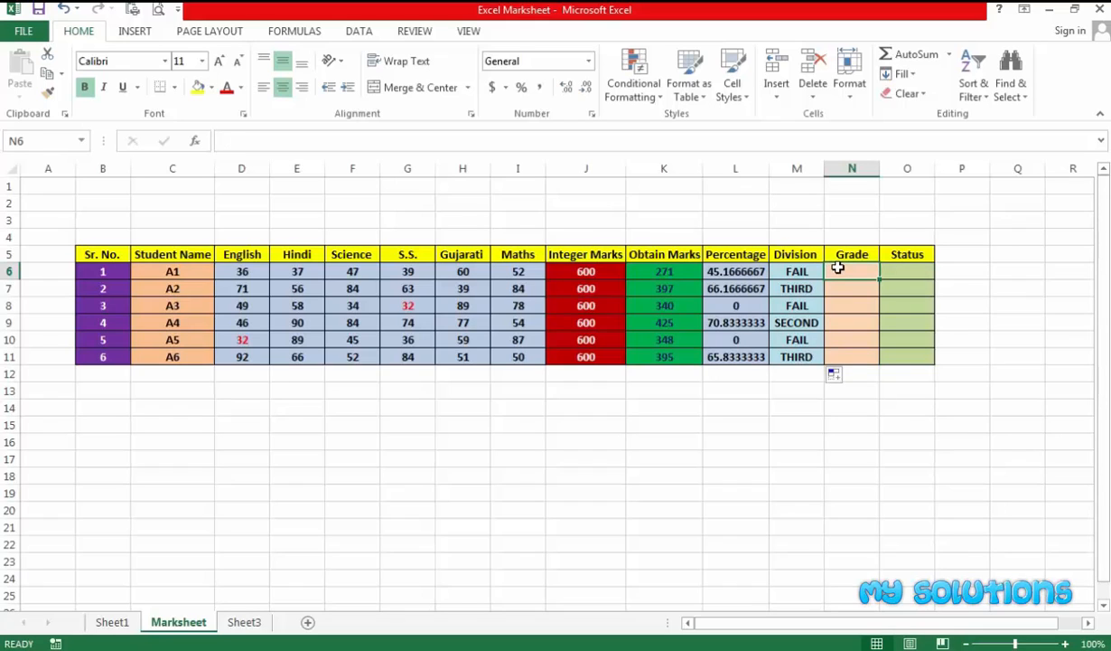
text(=IF(L)
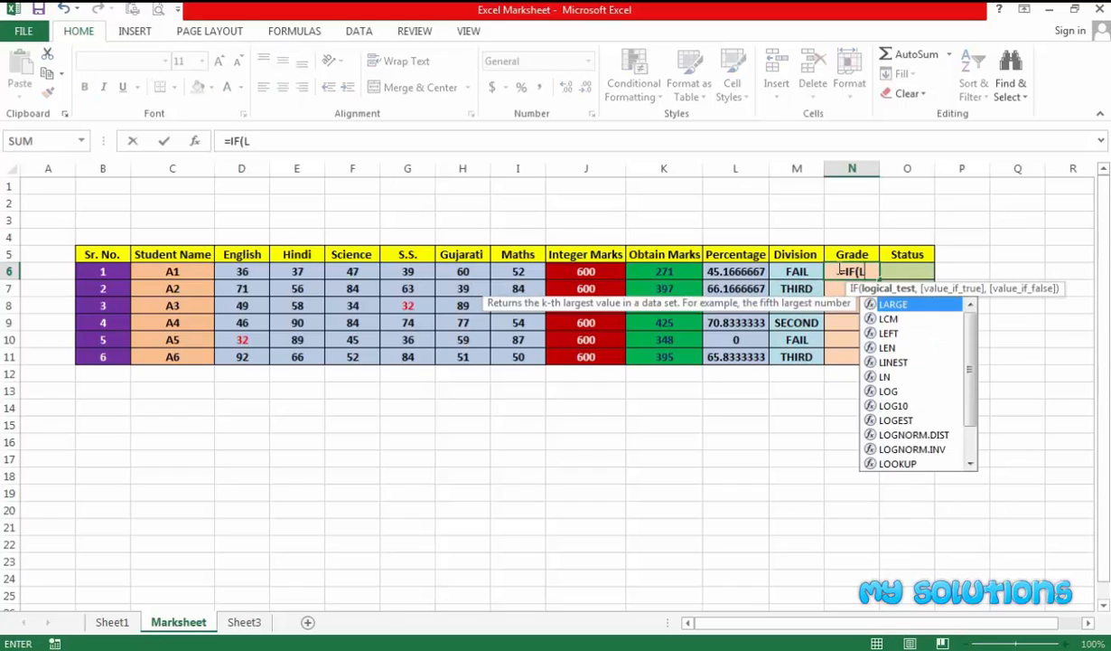
text(6)
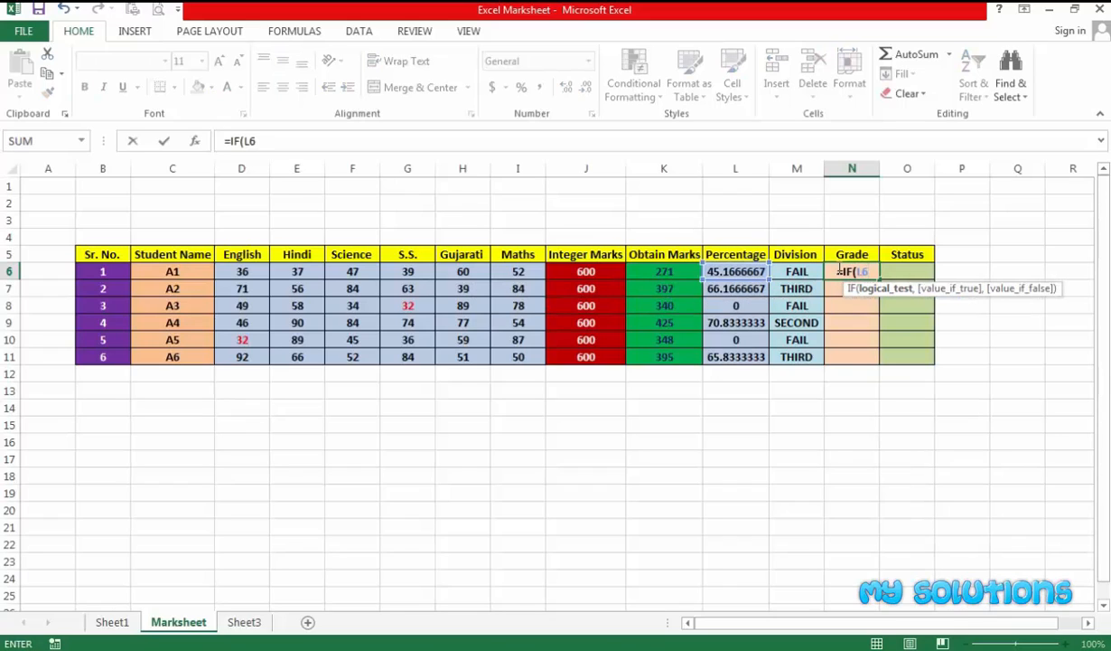
text(>=)
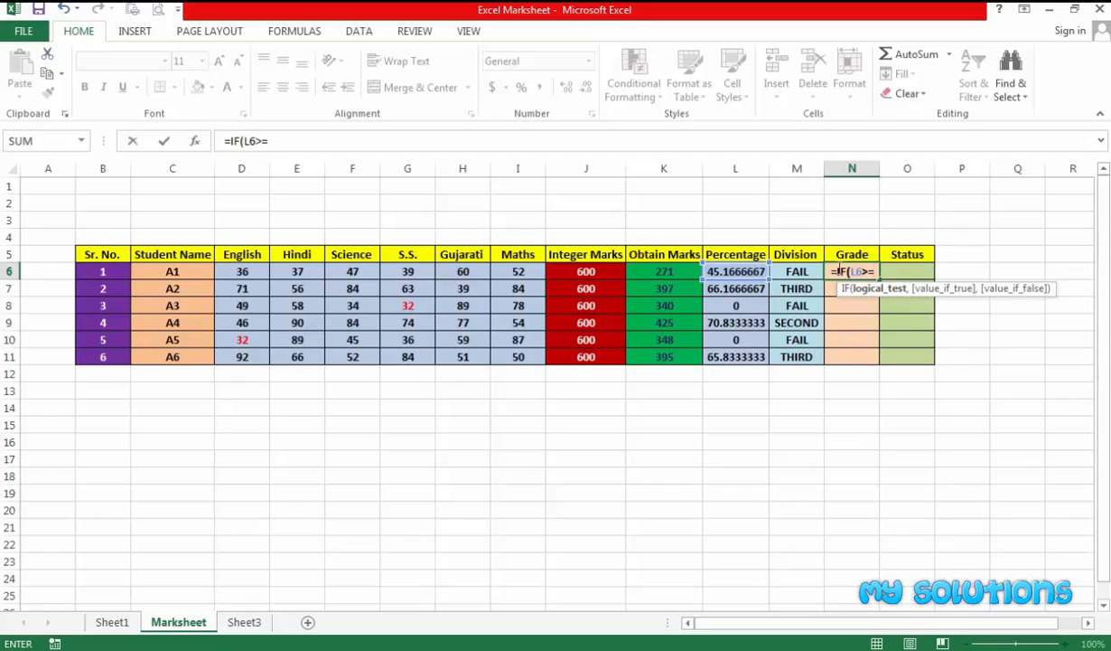
text(90)
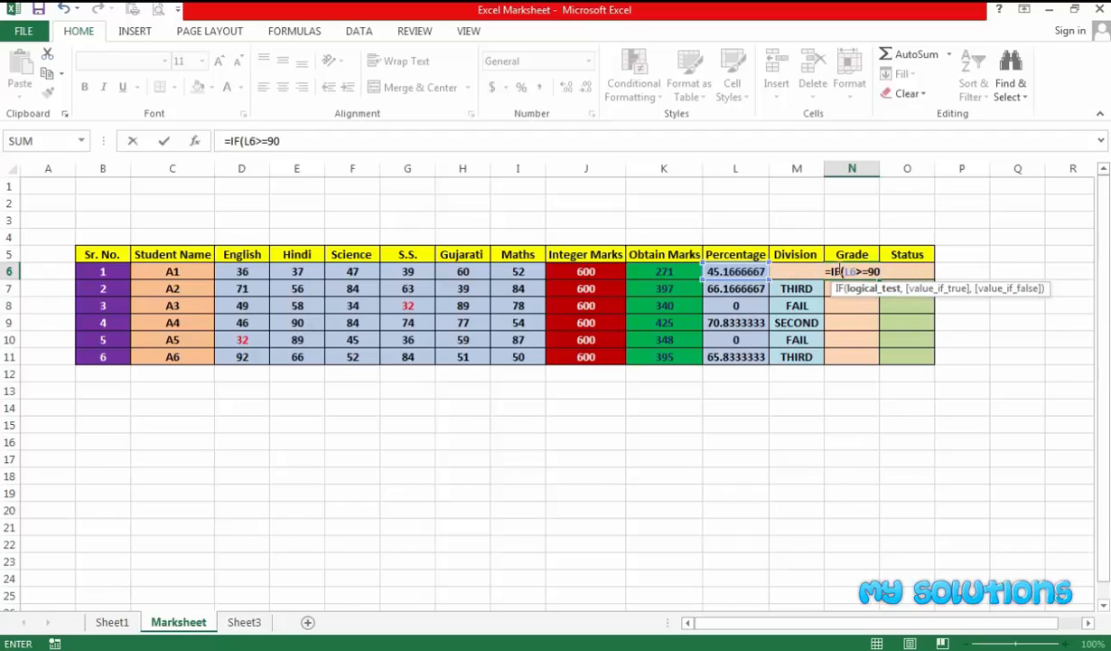
text(,")
key(BackSpace)
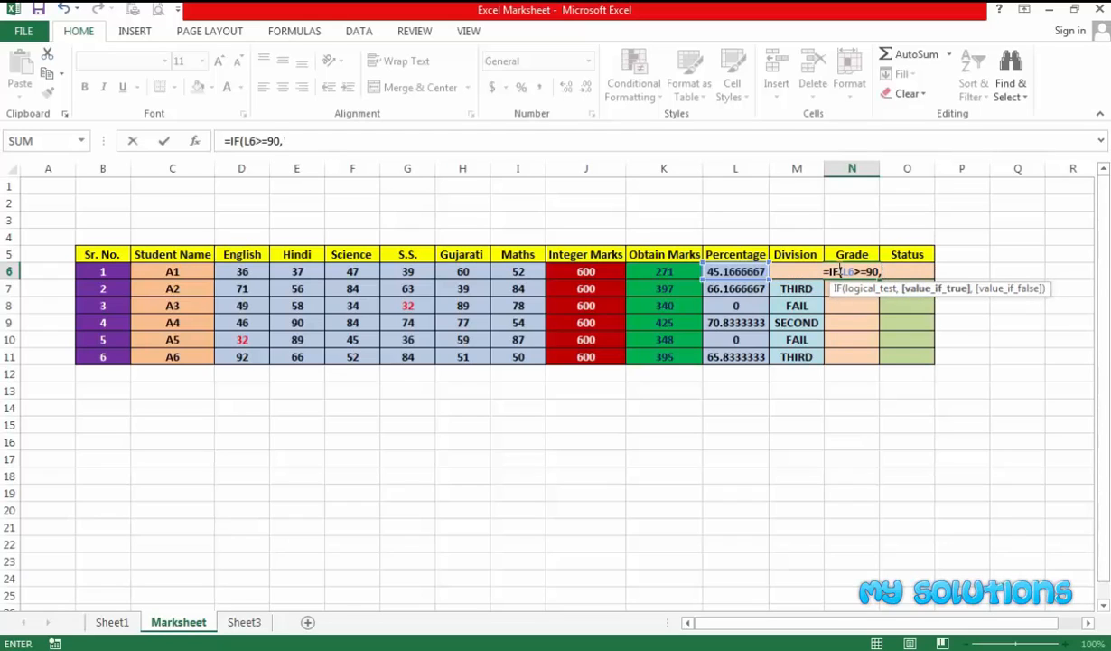
text("A+",IF()
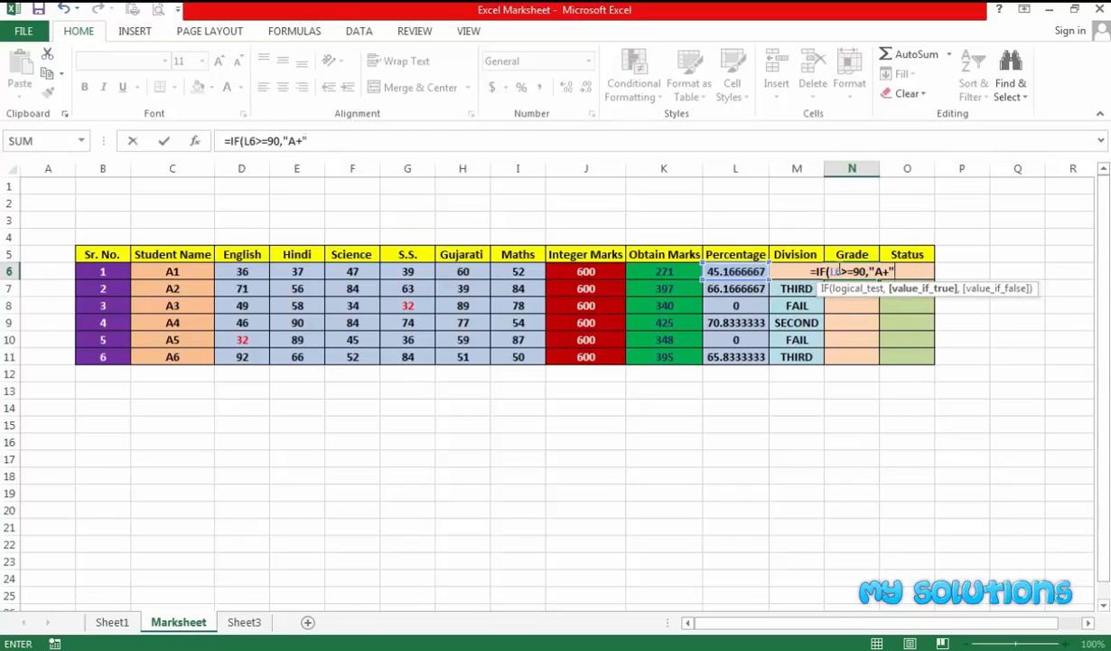
Step: Extend the N6 formula with nested IFs returning "A" for L6>=80 and "B+" for L6>=70, followed by another nested IF
text(L6)
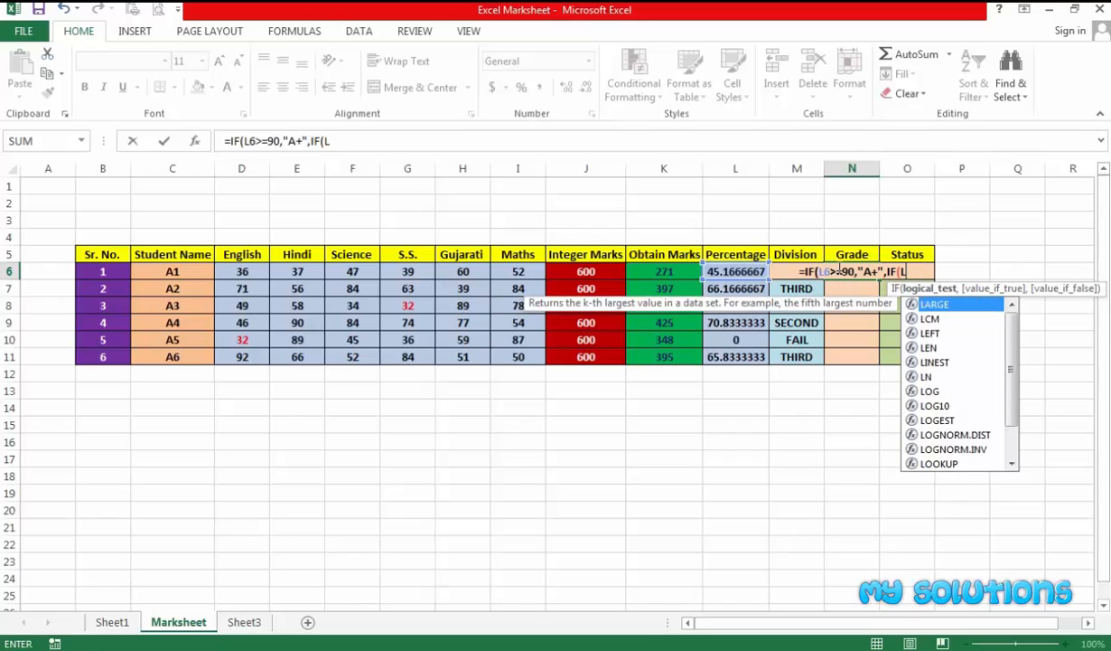
text(>=)
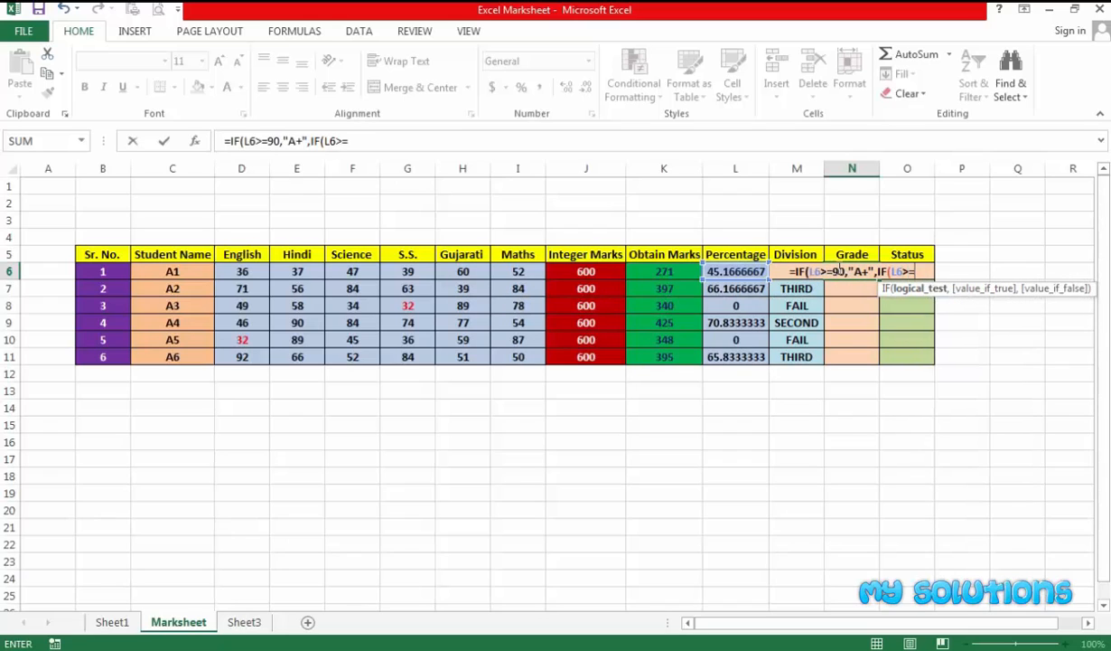
text(80,")
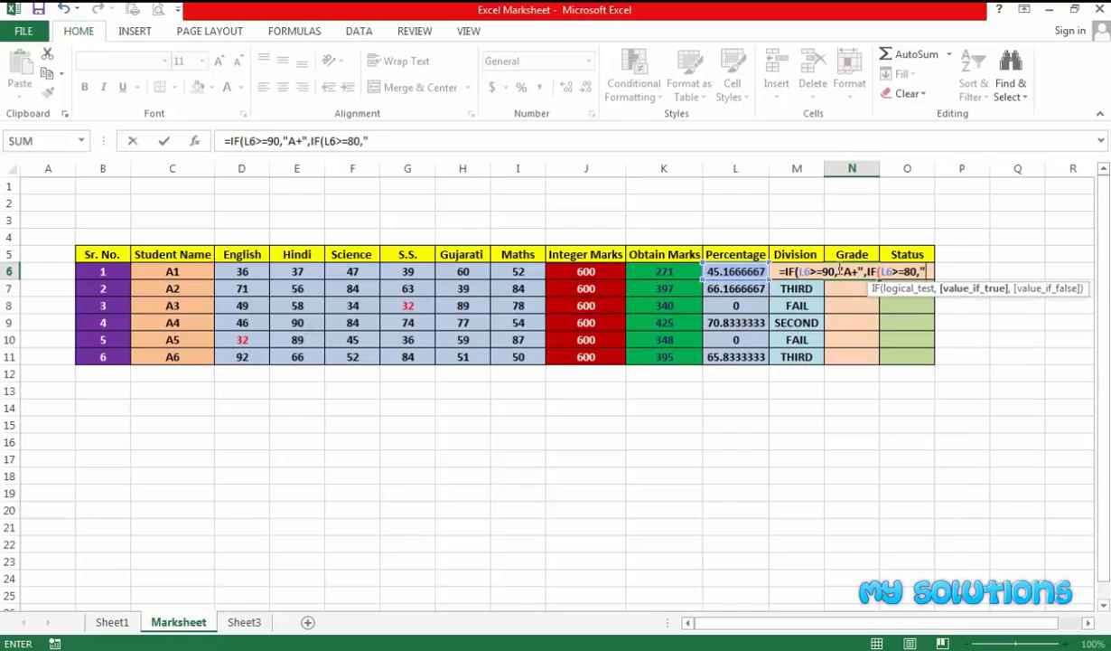
text(A",IF()
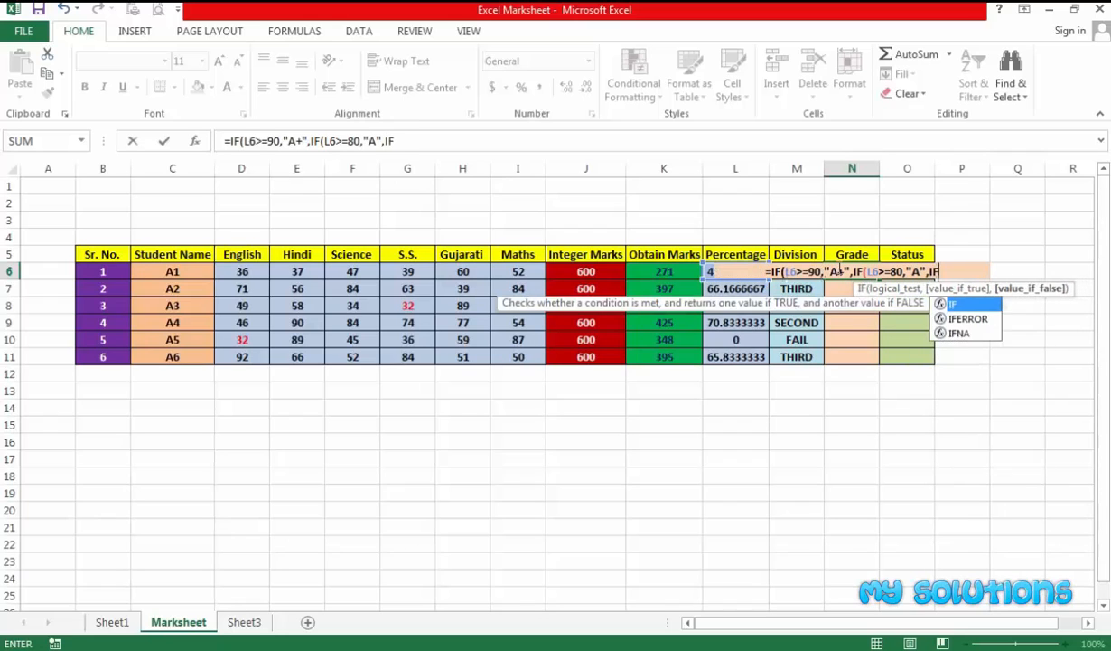
text(L6>=)
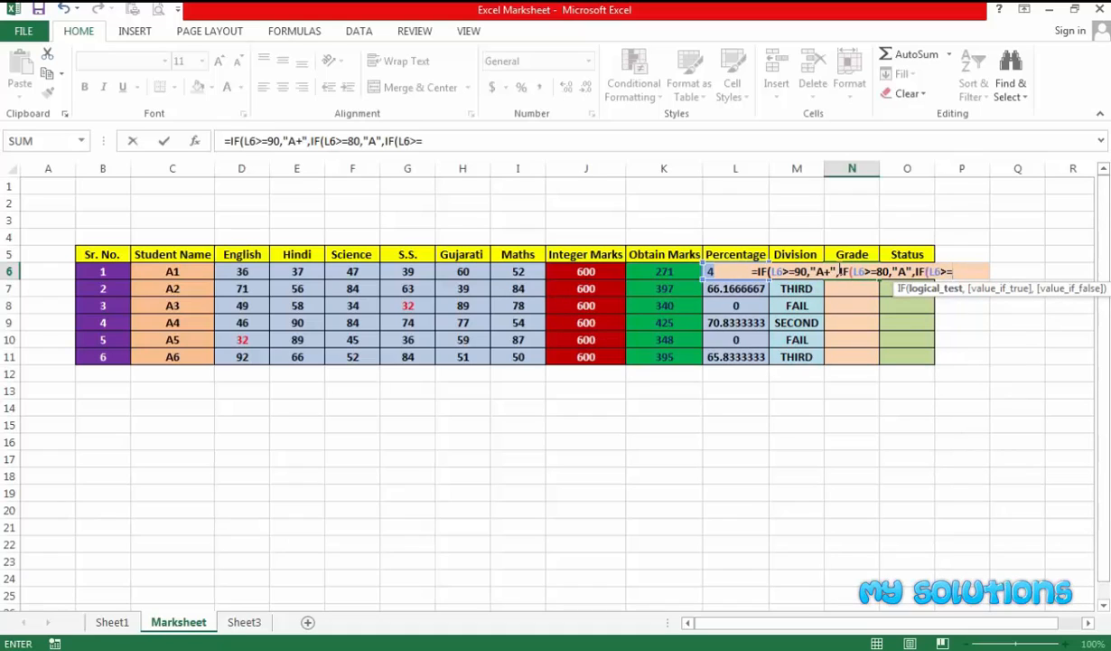
text(70,")
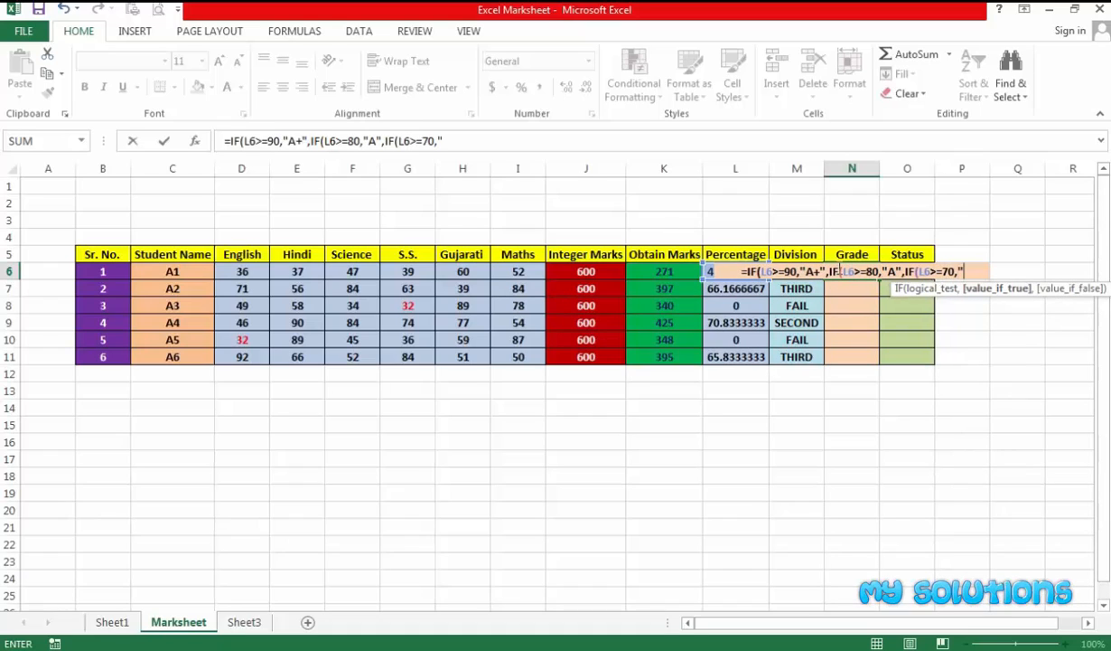
text(b+)
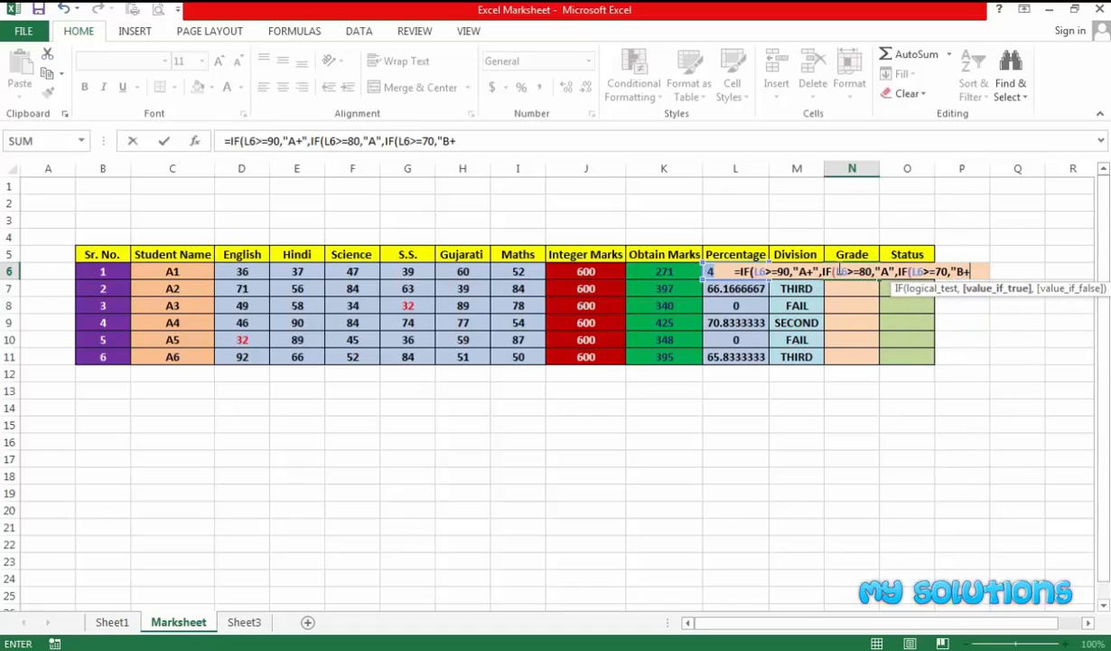
text(",IF()
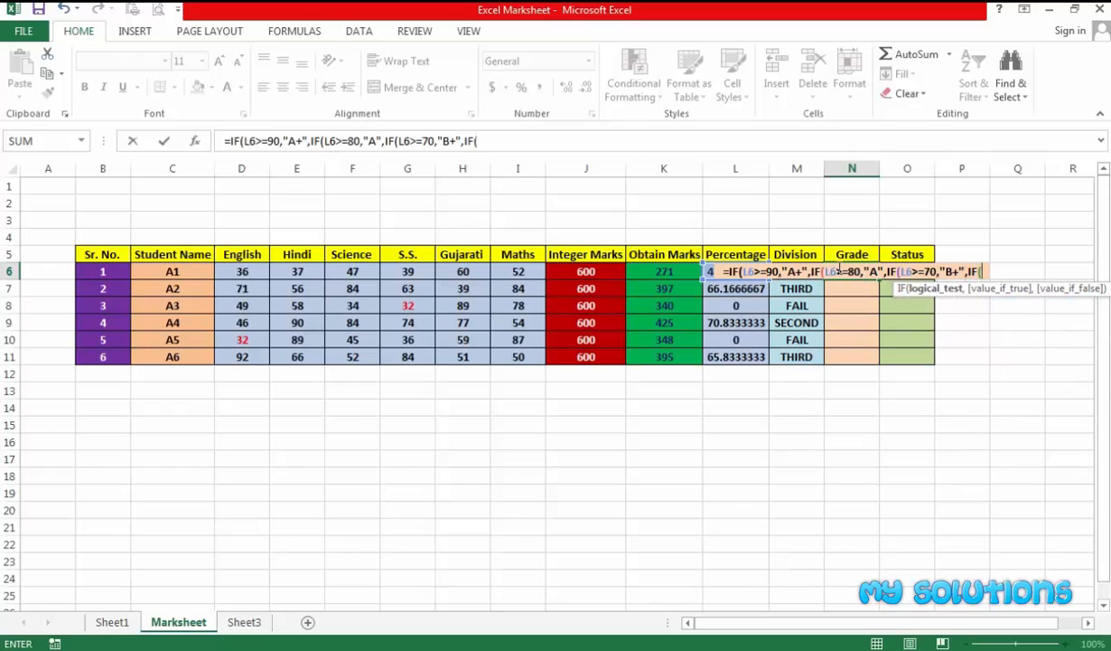
Step: Extend the Grade formula in N6 with the condition L6>=60 returning "B"
text(L6)
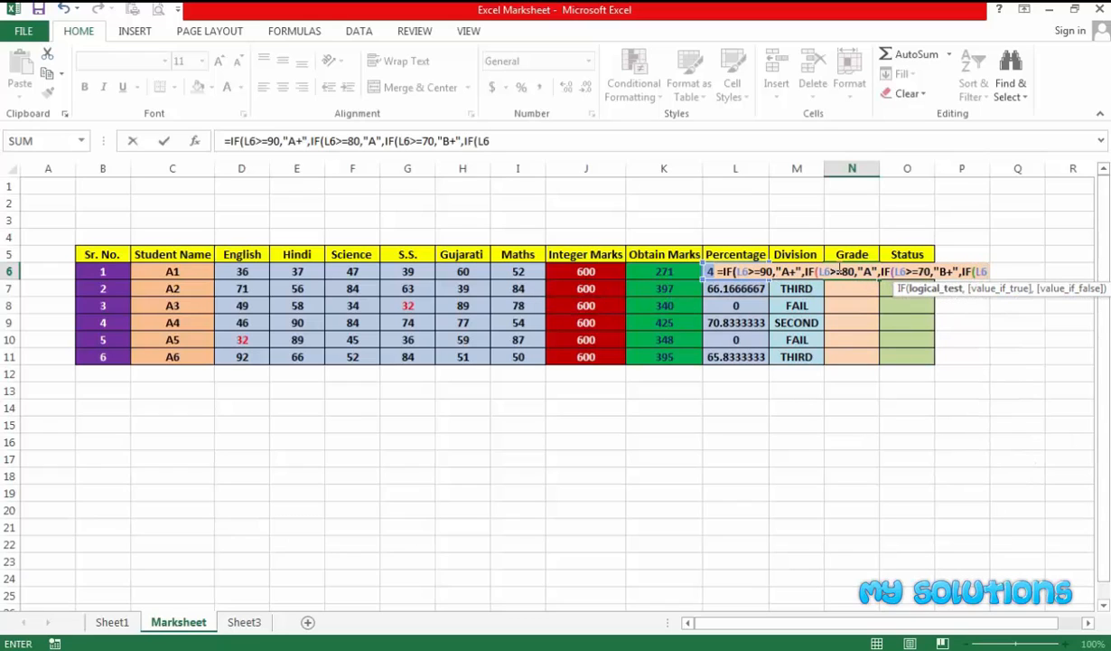
text(>=)
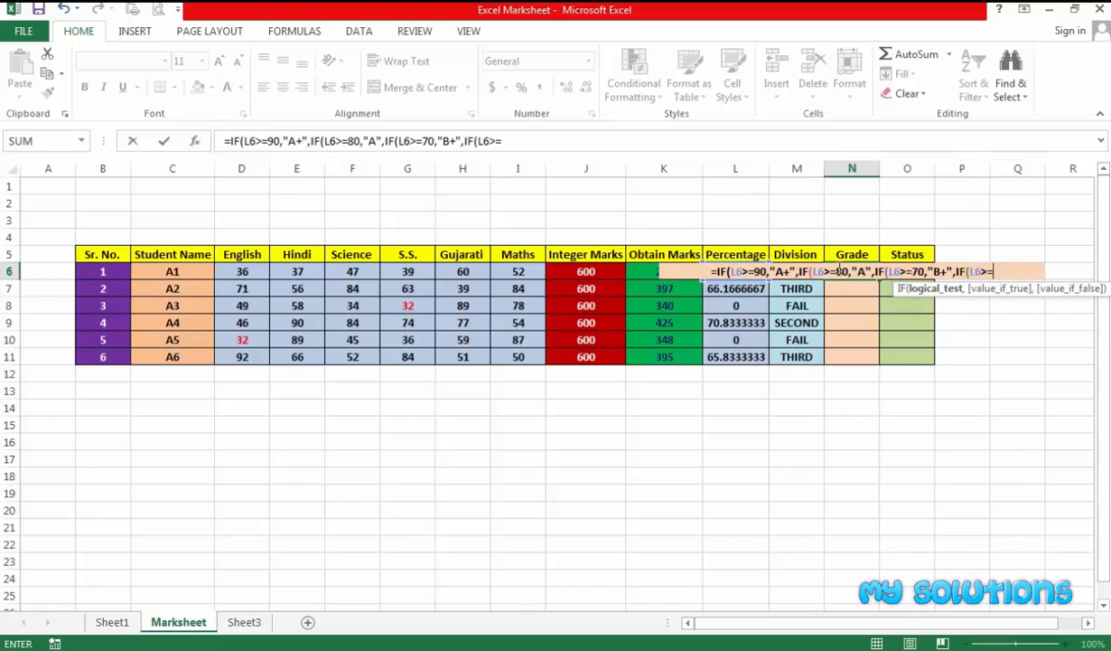
text(60,)
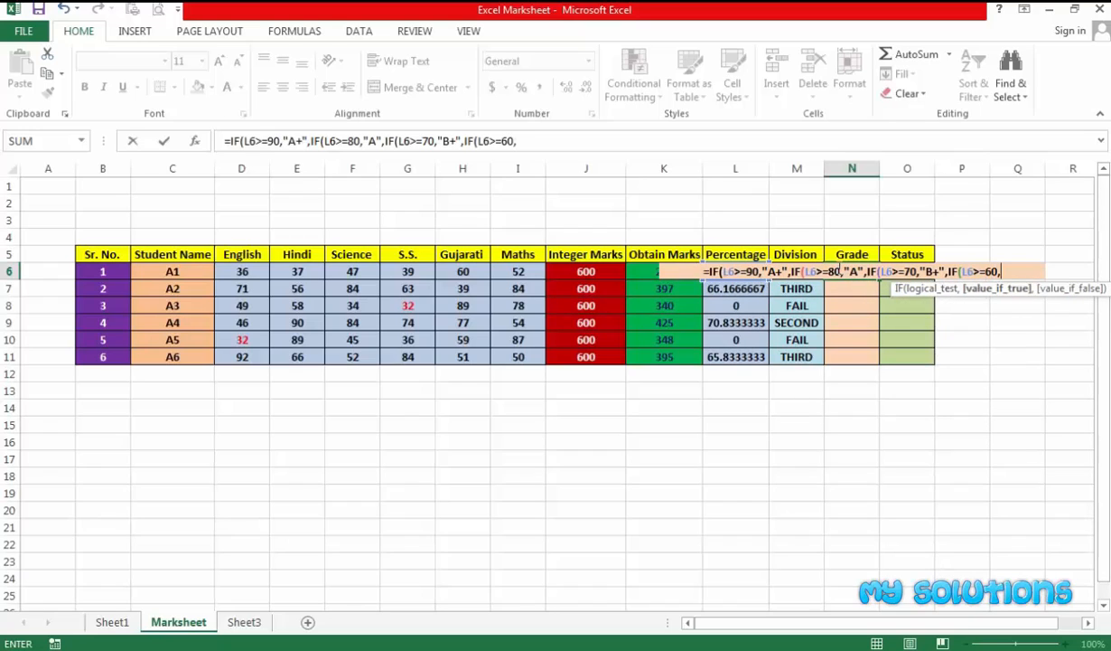
text("B",)
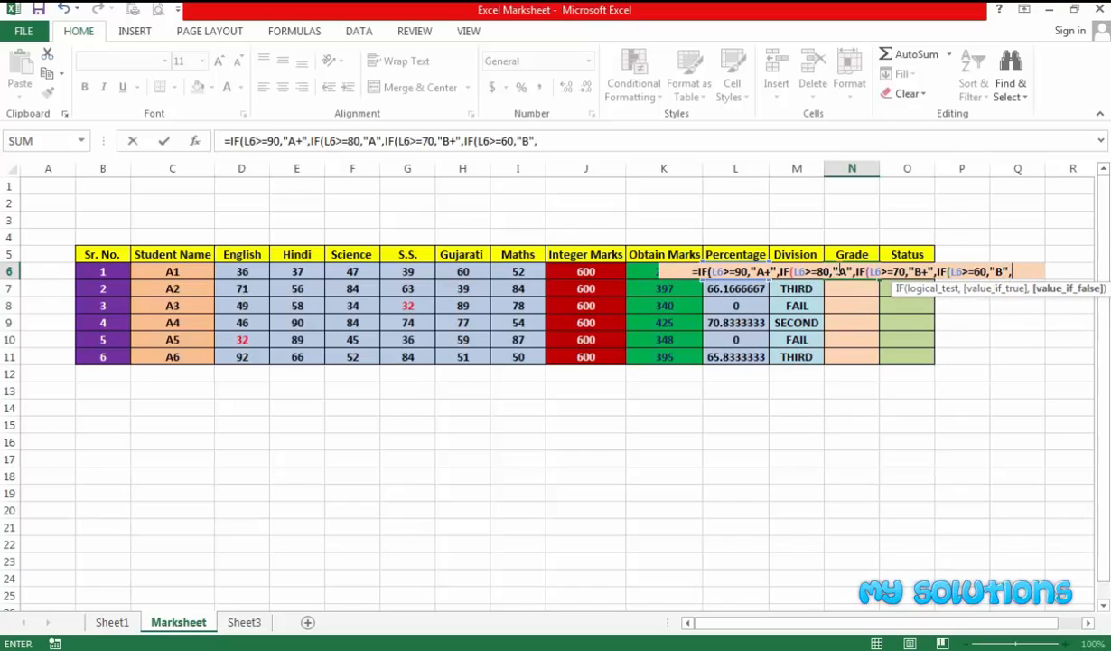
Step: Complete the N6 formula with a nested IF returning "C" for L6>=50 and "D" for all remaining cases
text(IF(L)
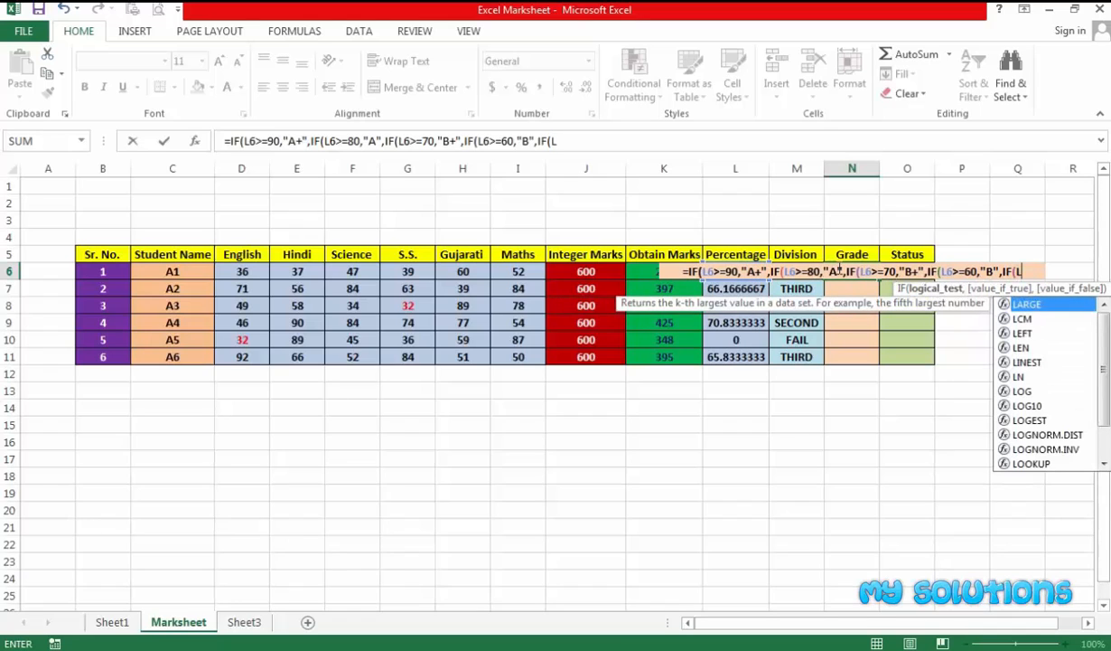
text(6>)
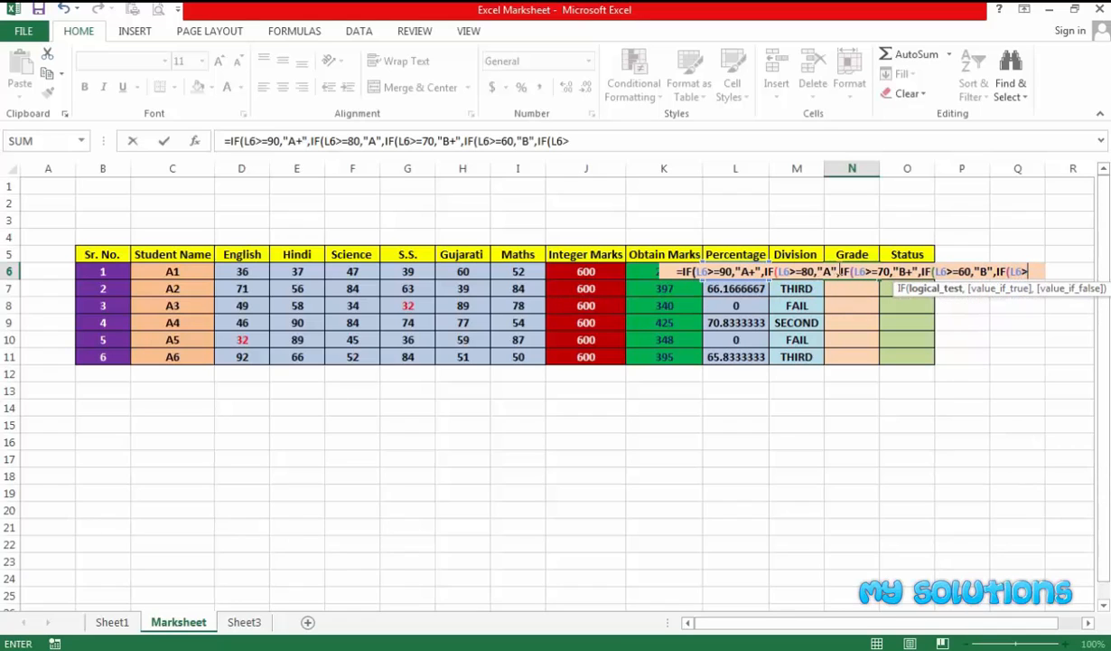
text(=)
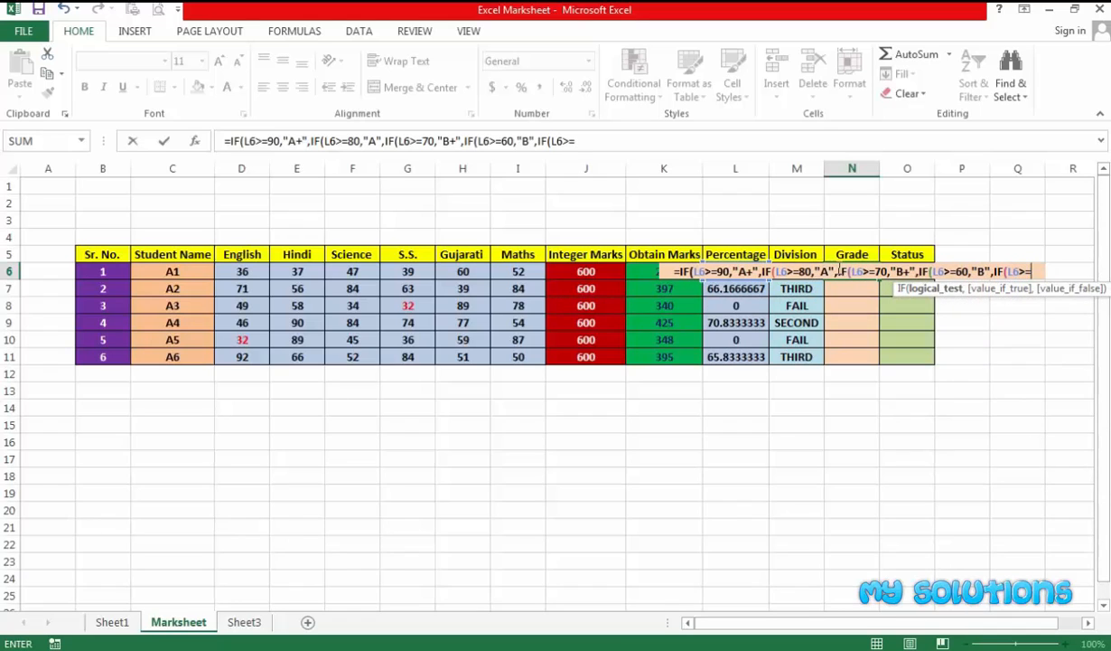
text(50,"C)
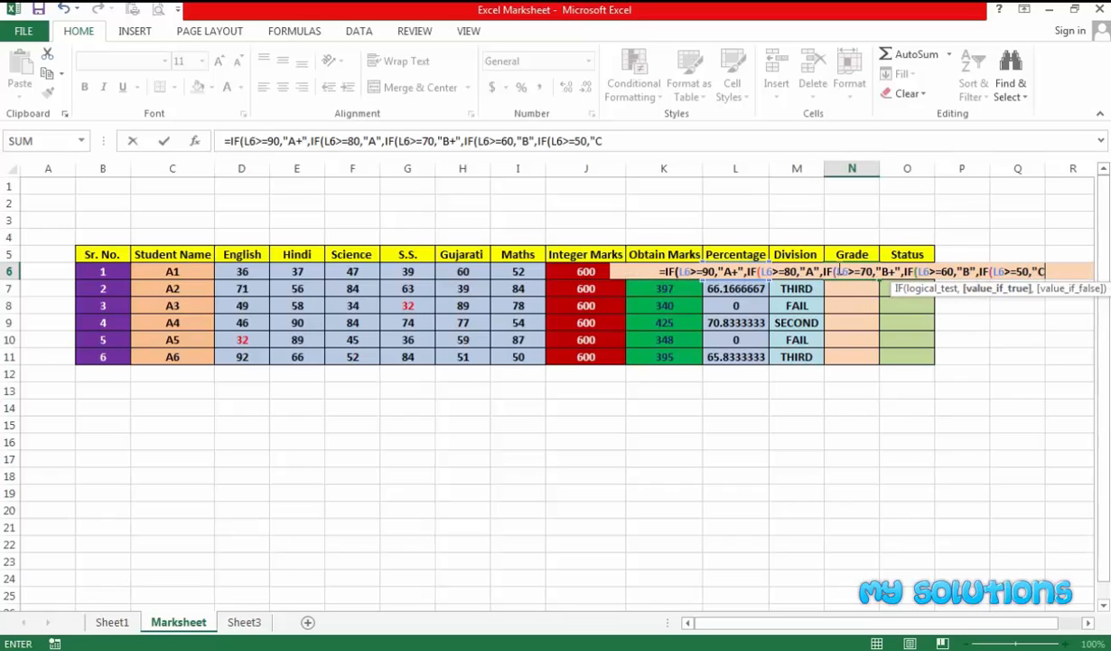
text(",)
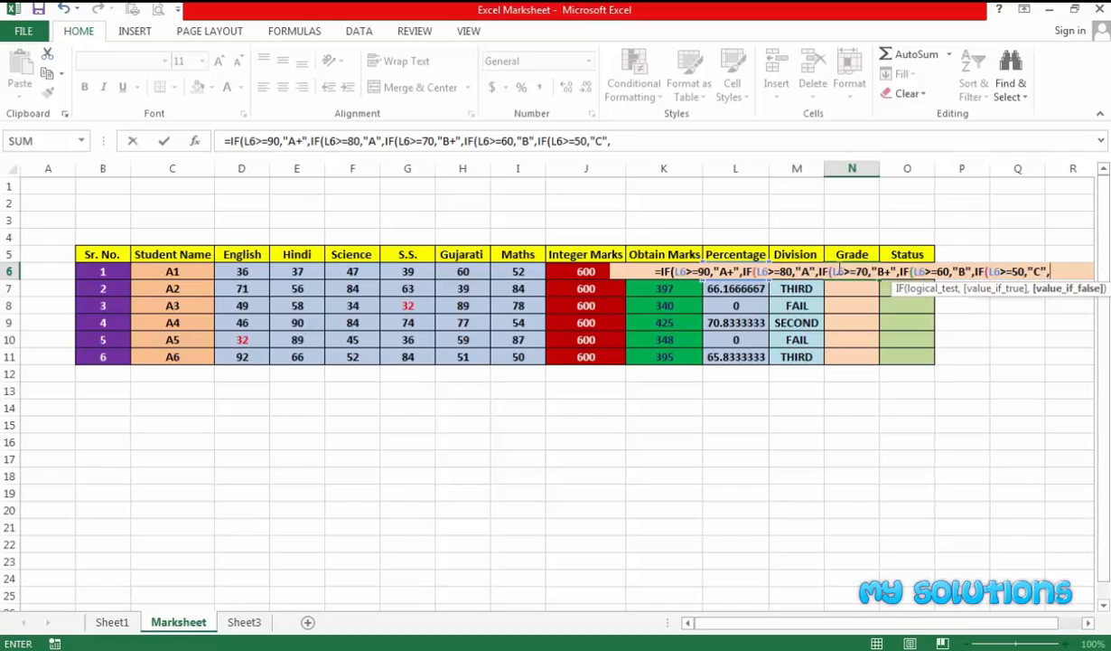
text("d"))))))
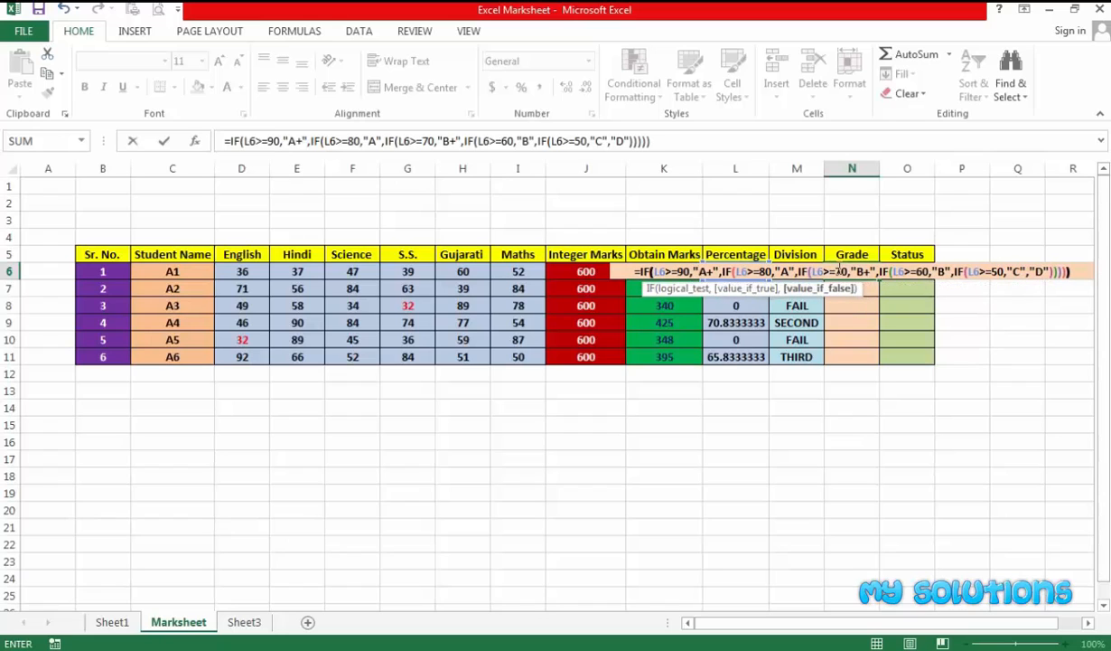
text())
key(Return)
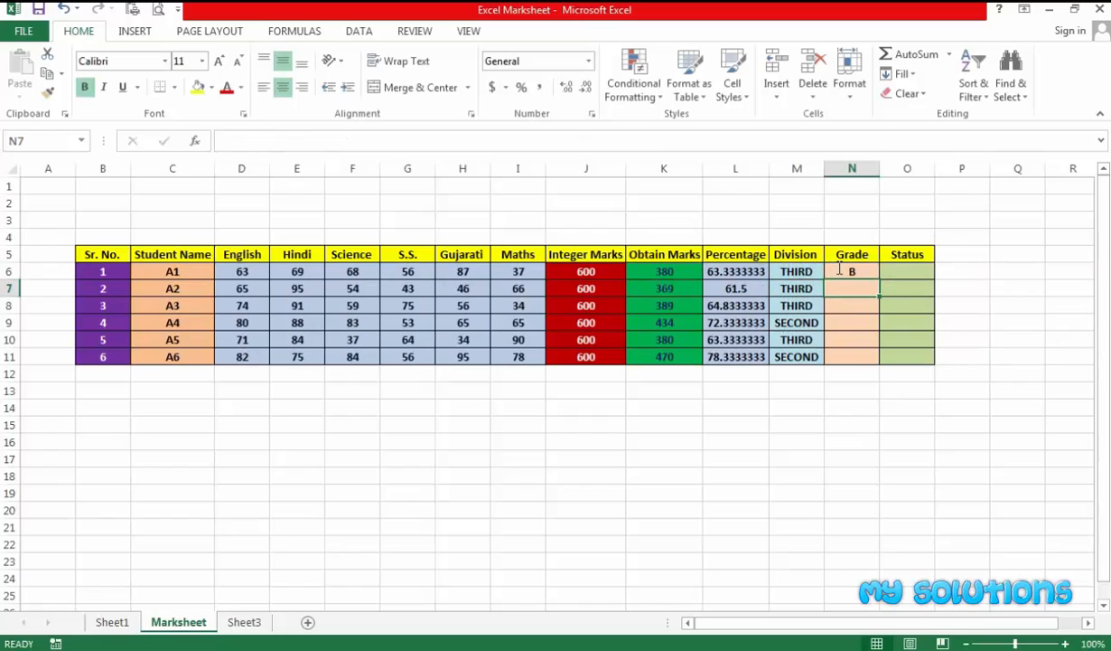
Step: Copy the Grade formula from N6 down to N11
click(848, 272)
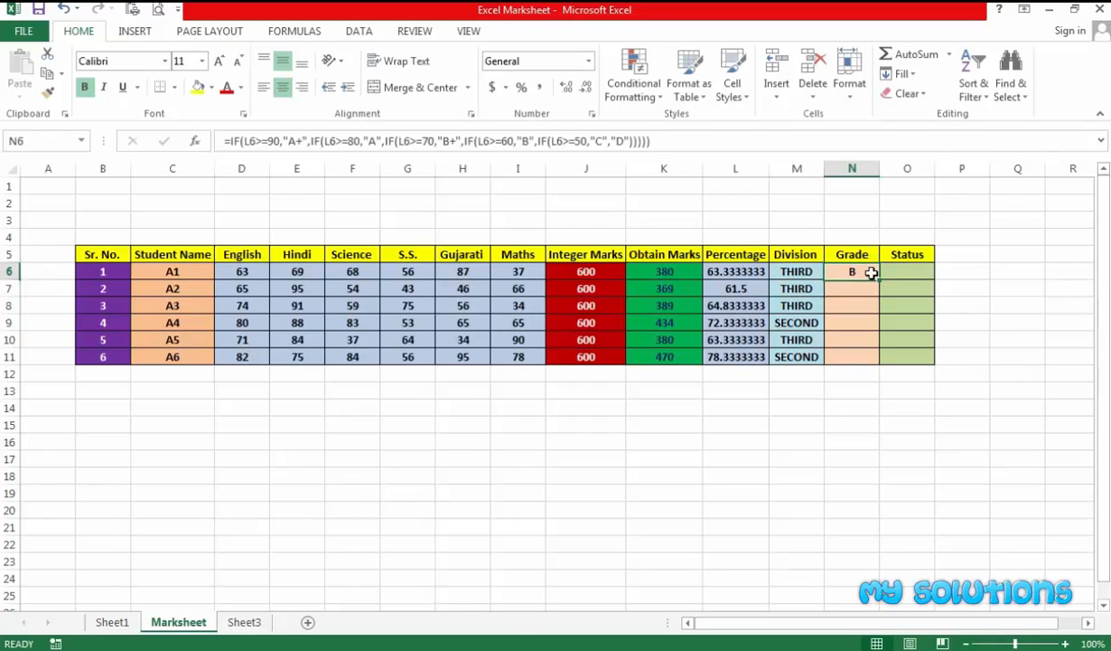
drag(878, 281, 868, 363)
click(843, 394)
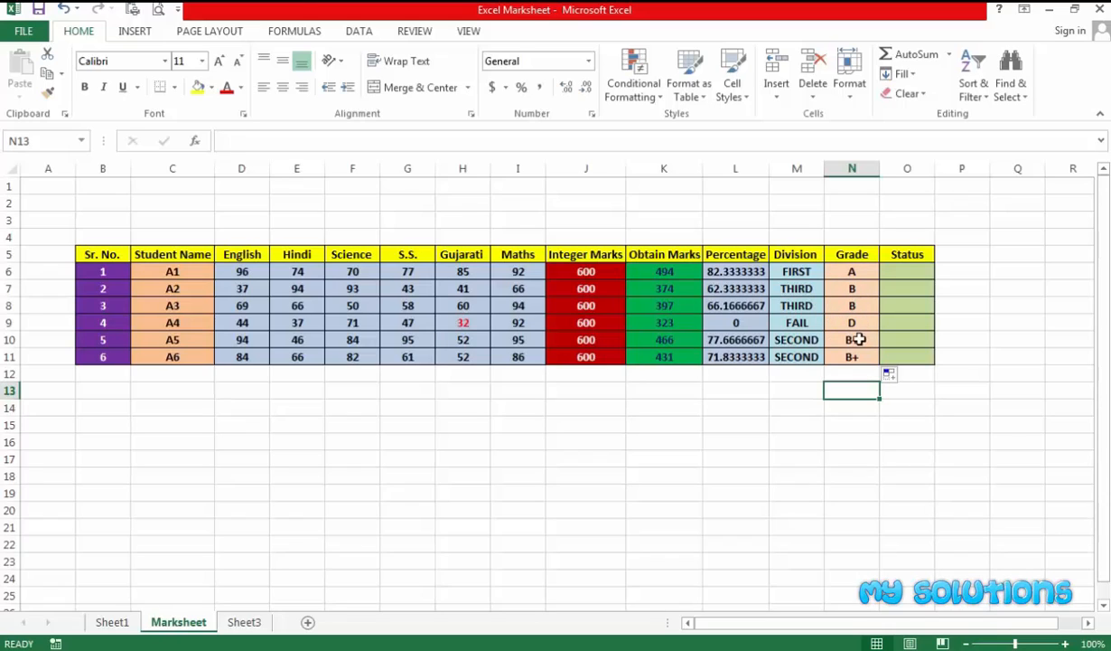
click(663, 423)
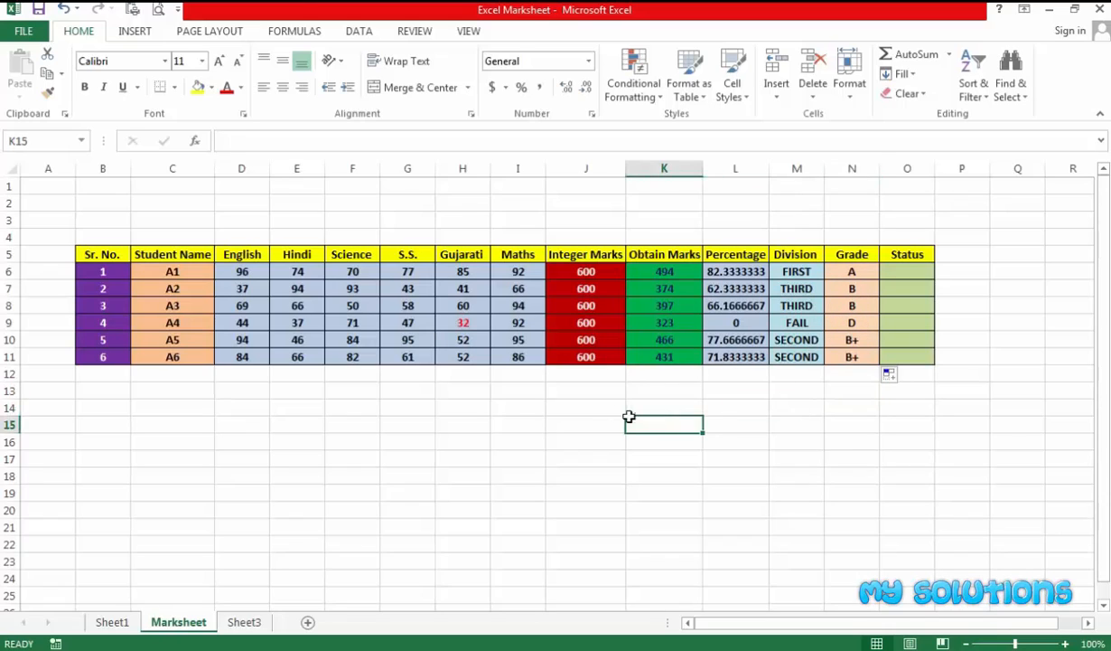
Step: Review the first student's Grade, Division, Percentage and Obtain Marks formulas in row 6
click(845, 271)
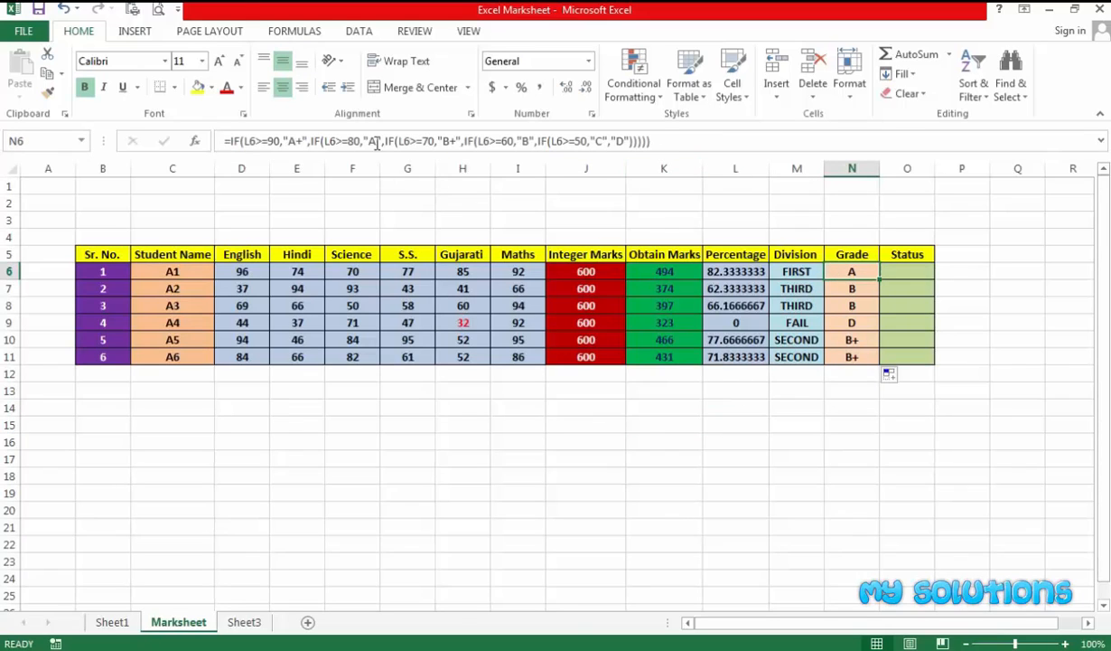
click(793, 271)
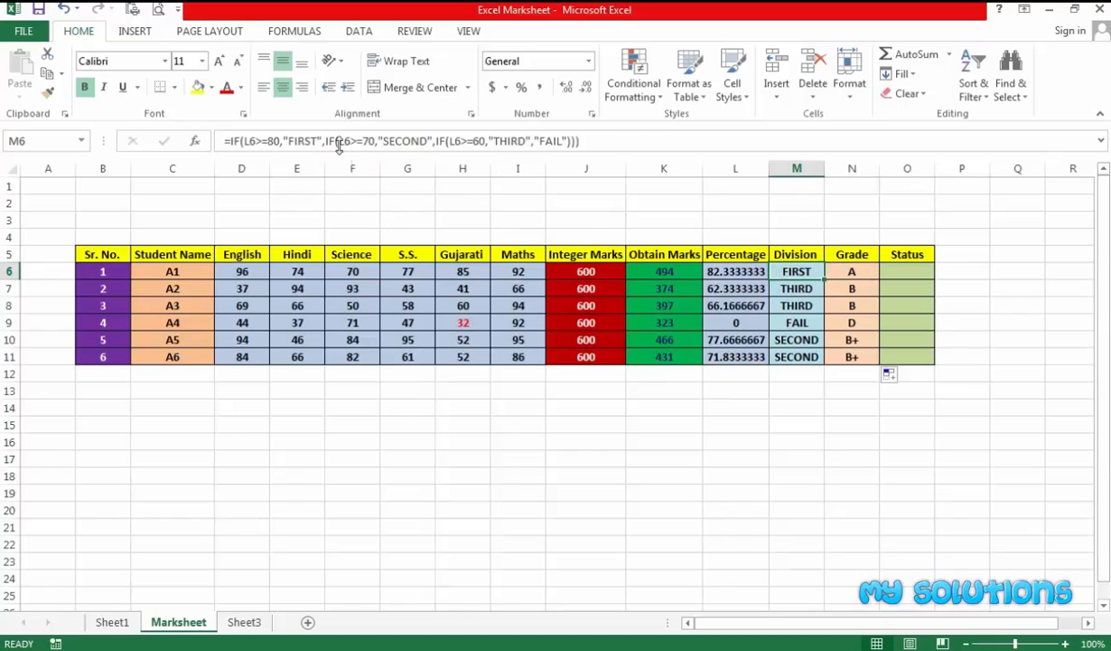
click(847, 271)
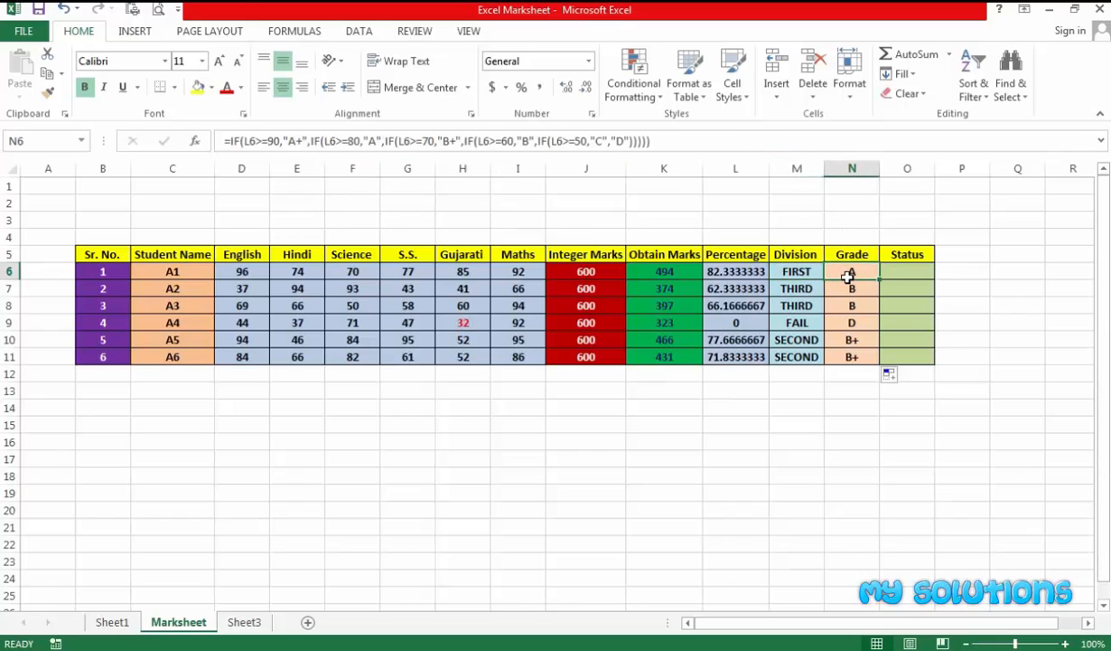
click(719, 272)
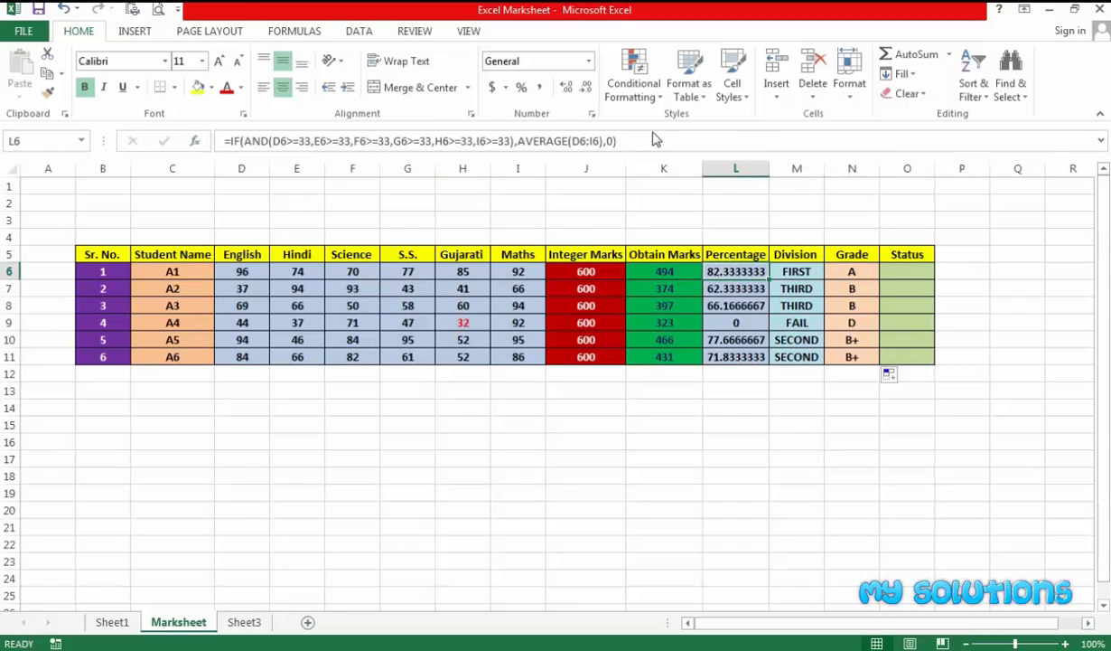
click(666, 283)
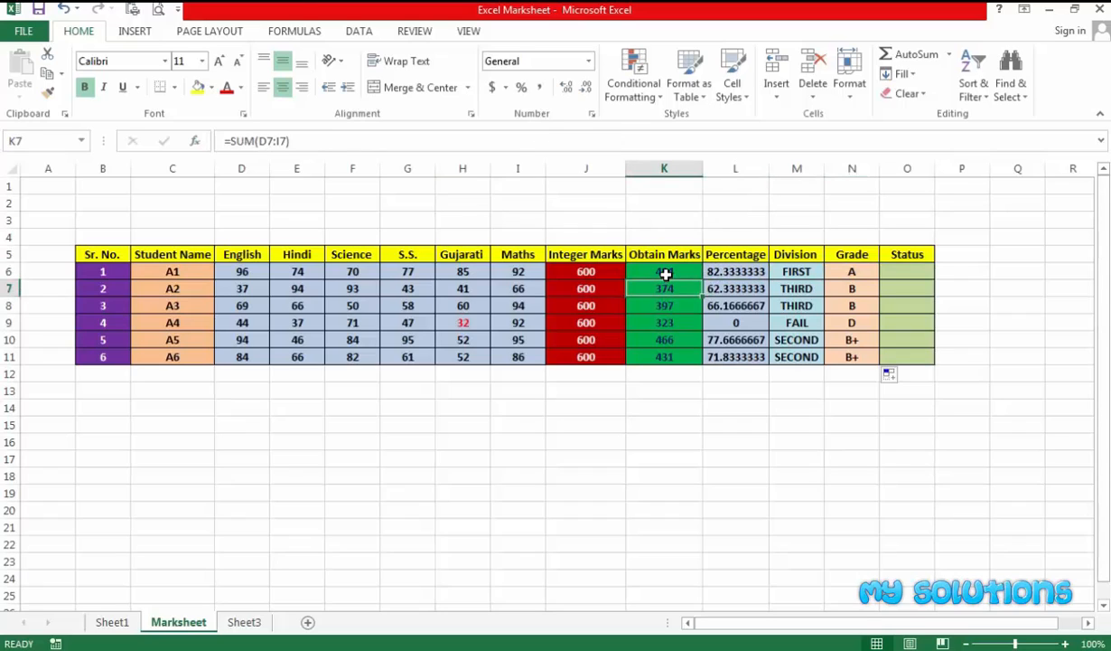
click(666, 273)
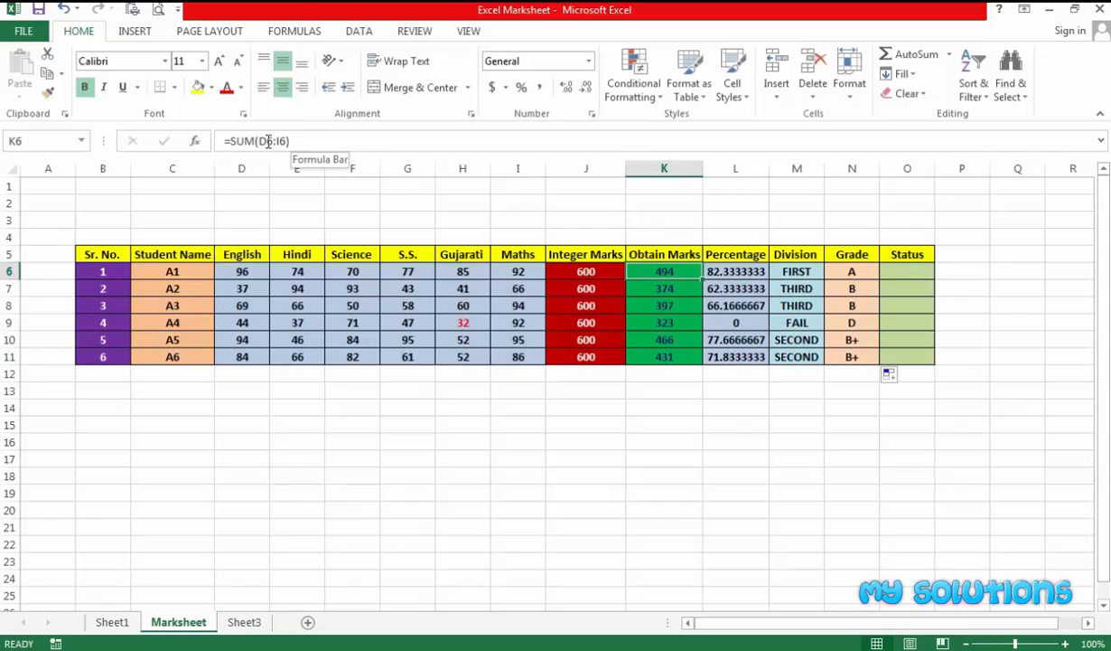
Step: Enter the Status formula =IF(L6>=60,"PASS","FAIL") in O6
click(900, 270)
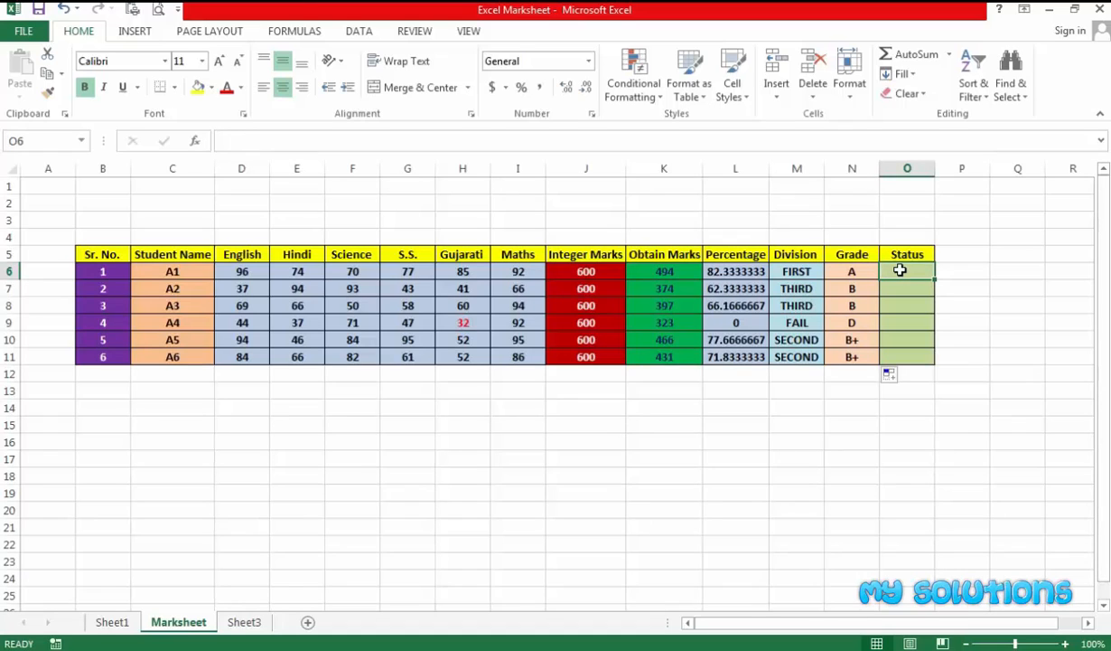
text(=IF()
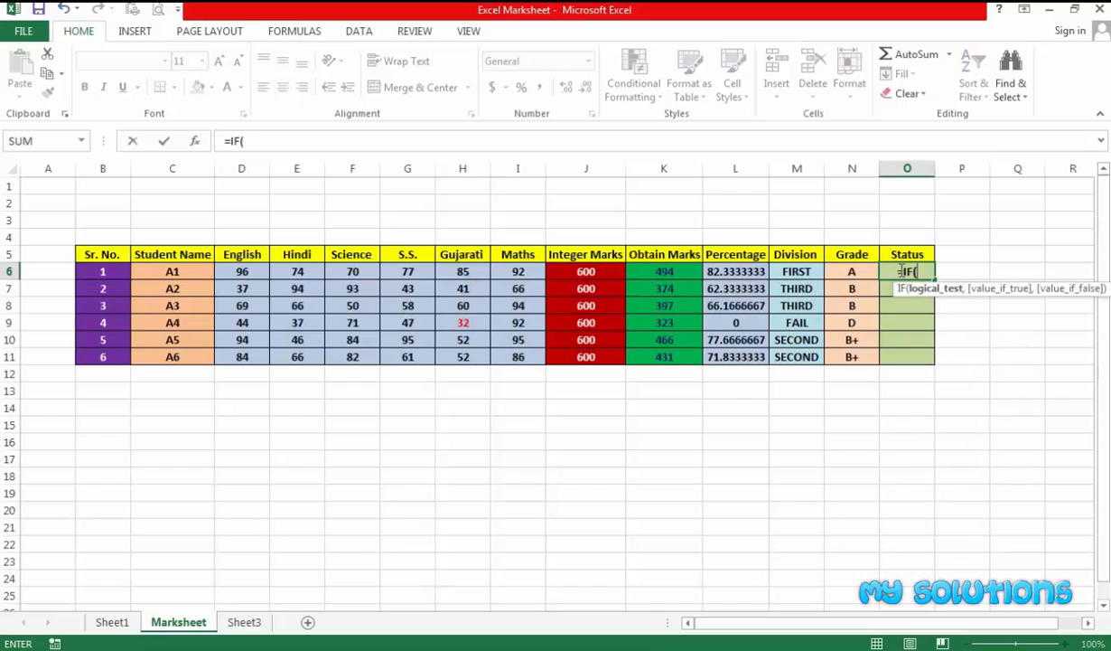
text(L6)
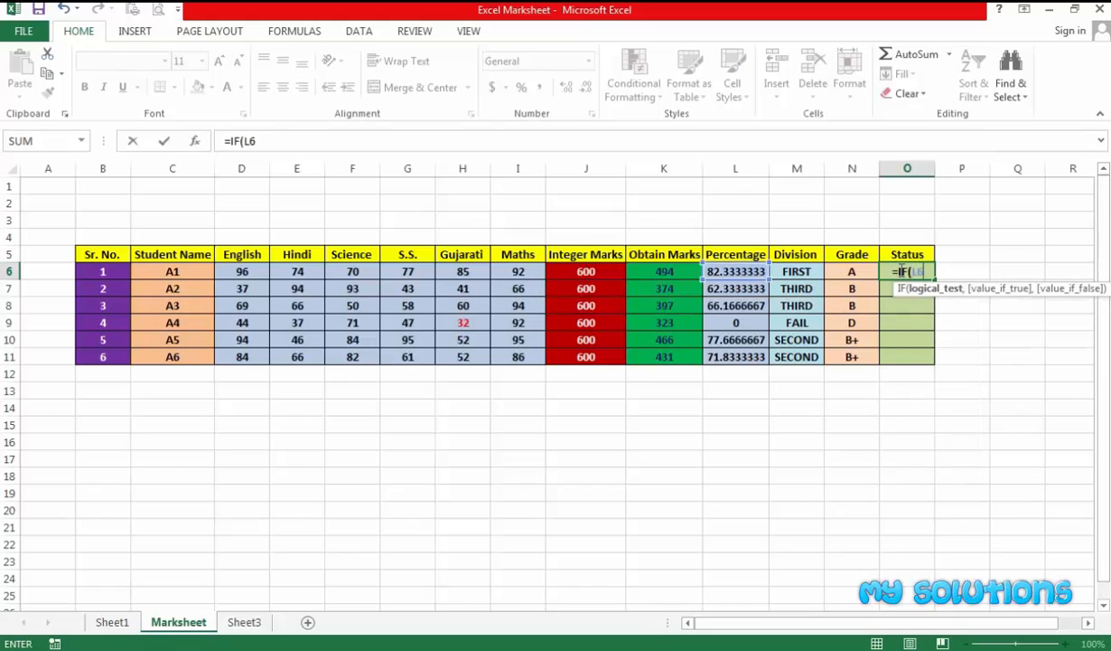
text(>=60,)
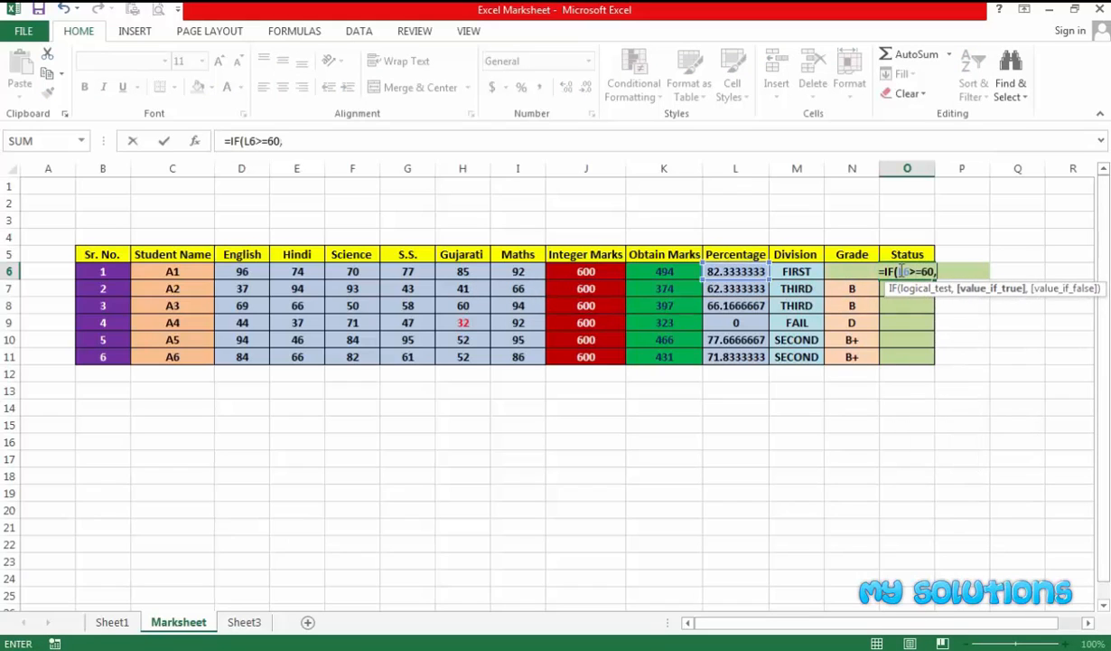
text("p)
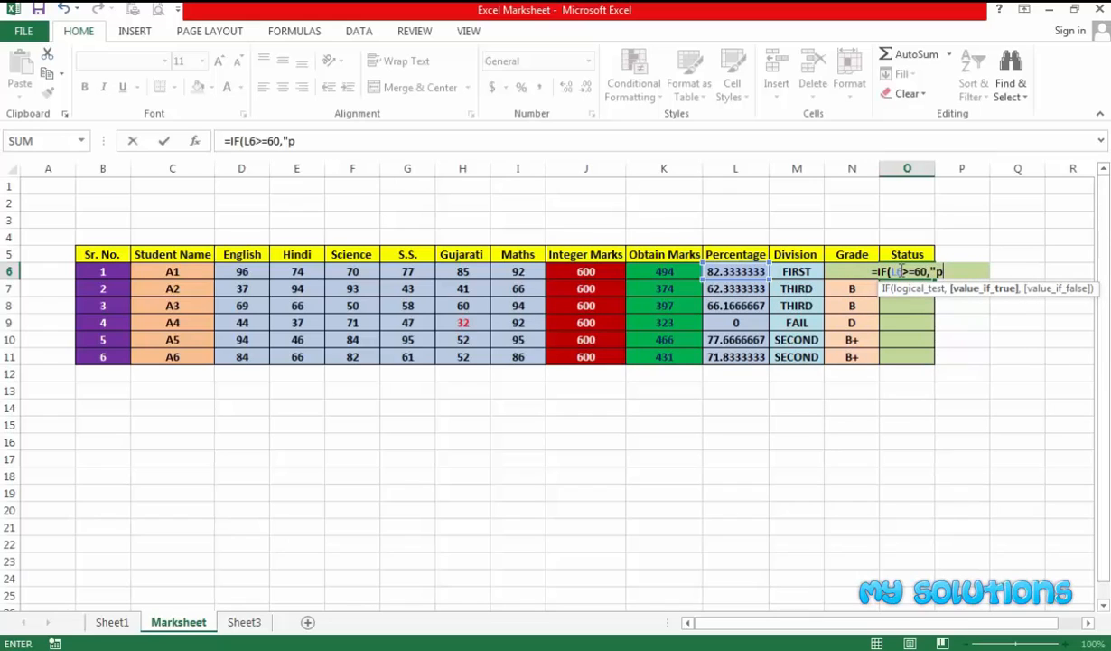
text(ASS",I)
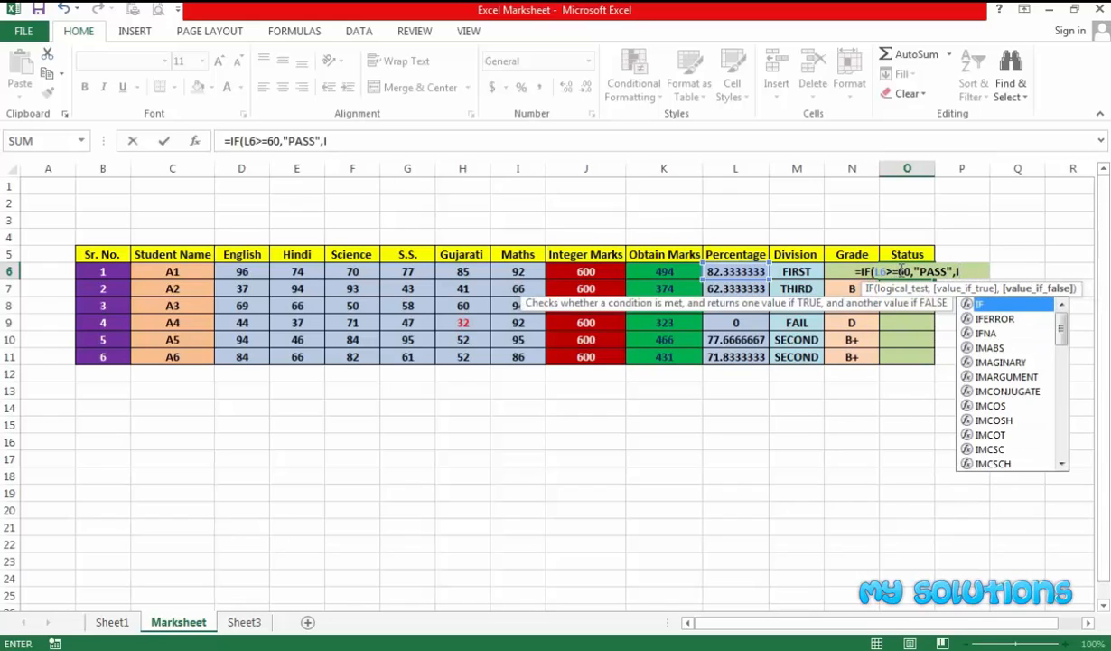
key(BackSpace)
text("FAIL)
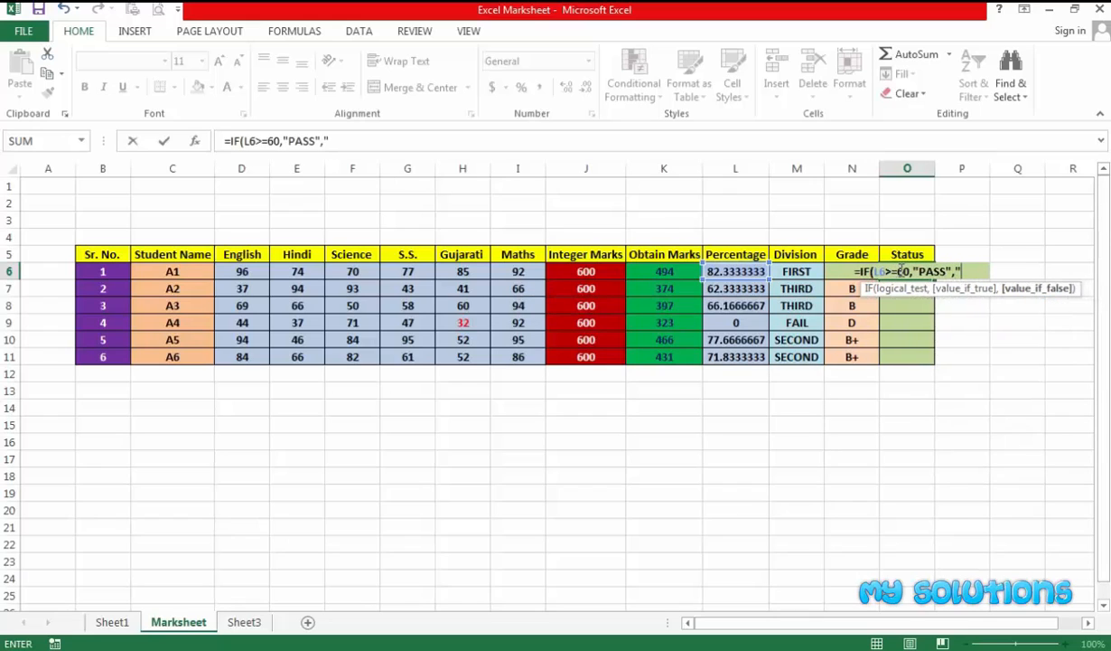
text("))
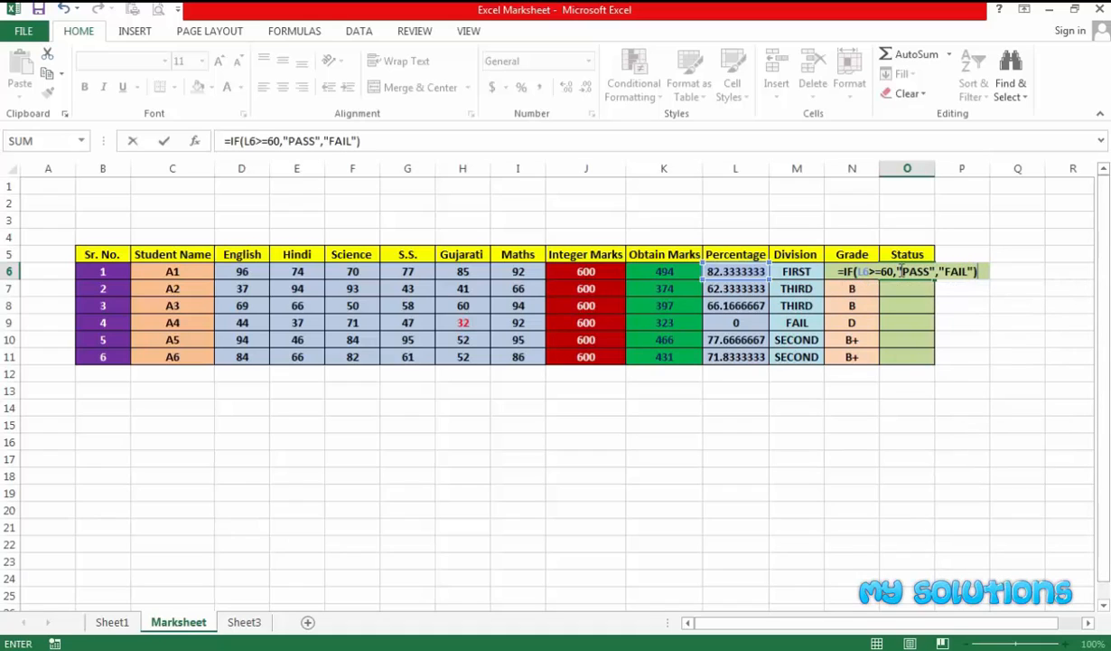
key(Return)
Step: Copy the Status formula from O6 down to O11 and check it in the first student's row
click(904, 273)
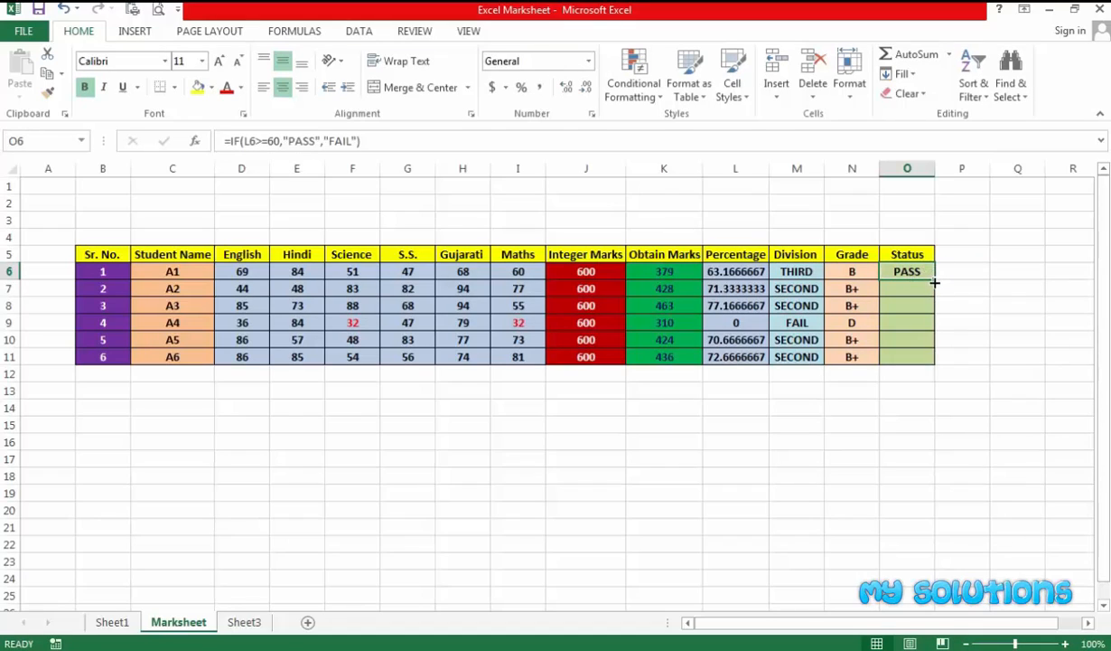
drag(935, 283, 919, 362)
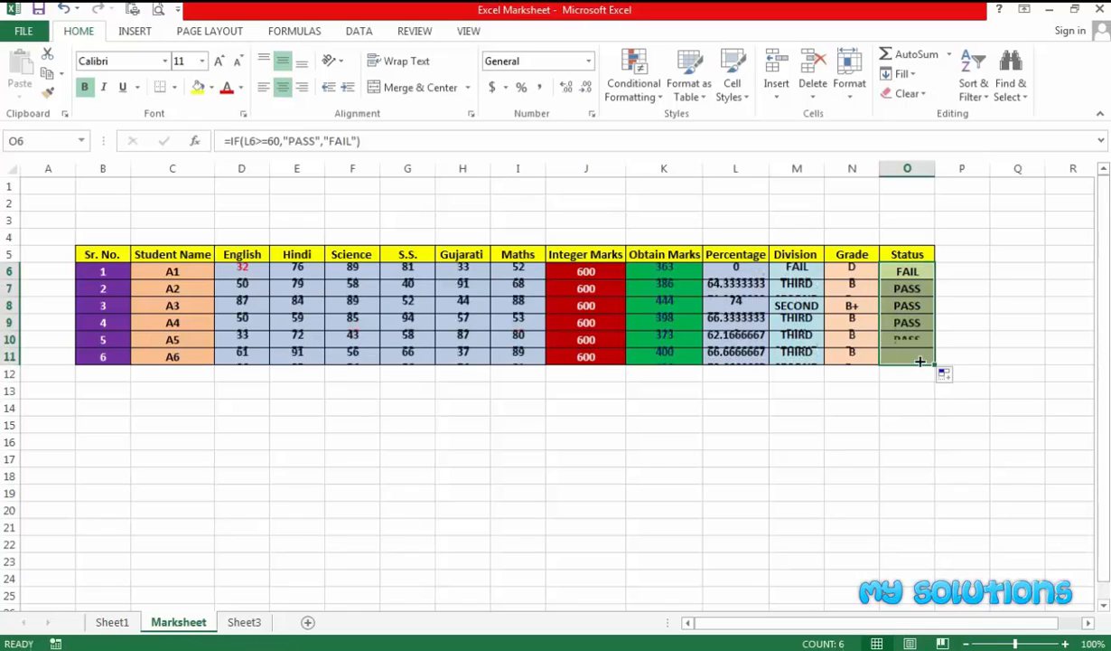
click(890, 276)
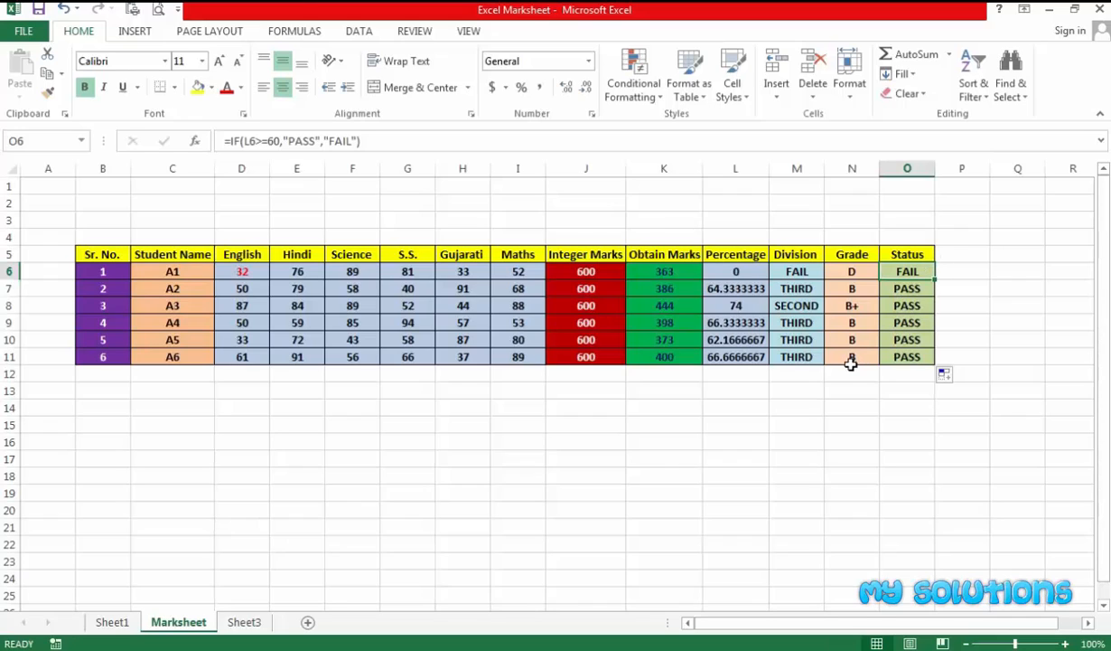
click(721, 421)
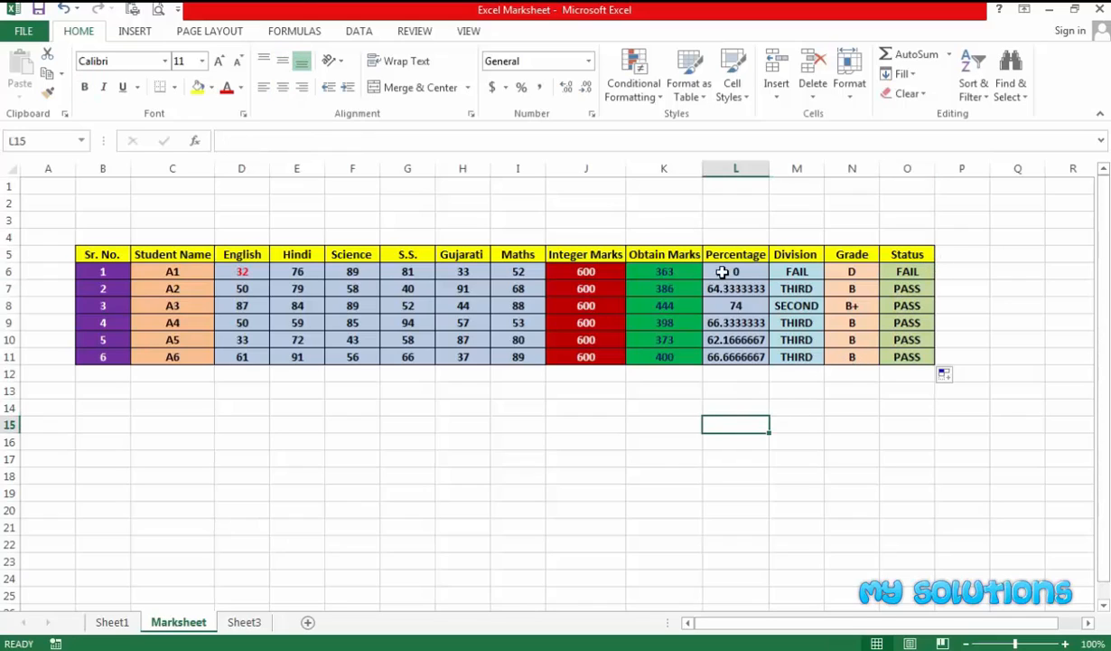
Step: Insert an empty 3-D clustered column chart from a blank cell and place it below the marks table
click(409, 440)
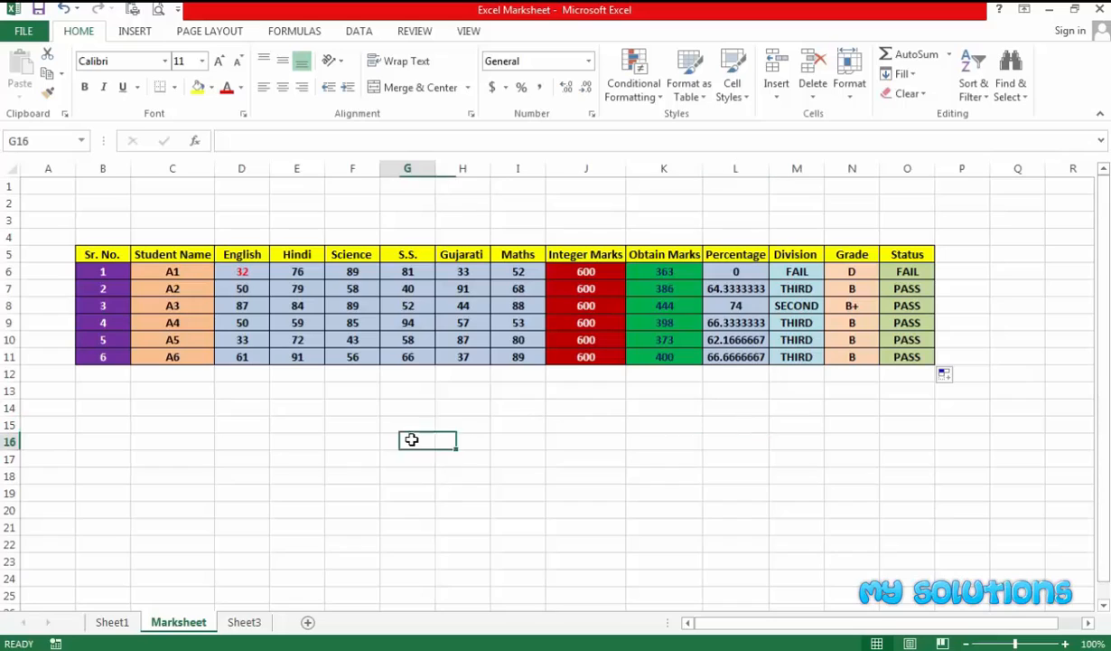
click(272, 418)
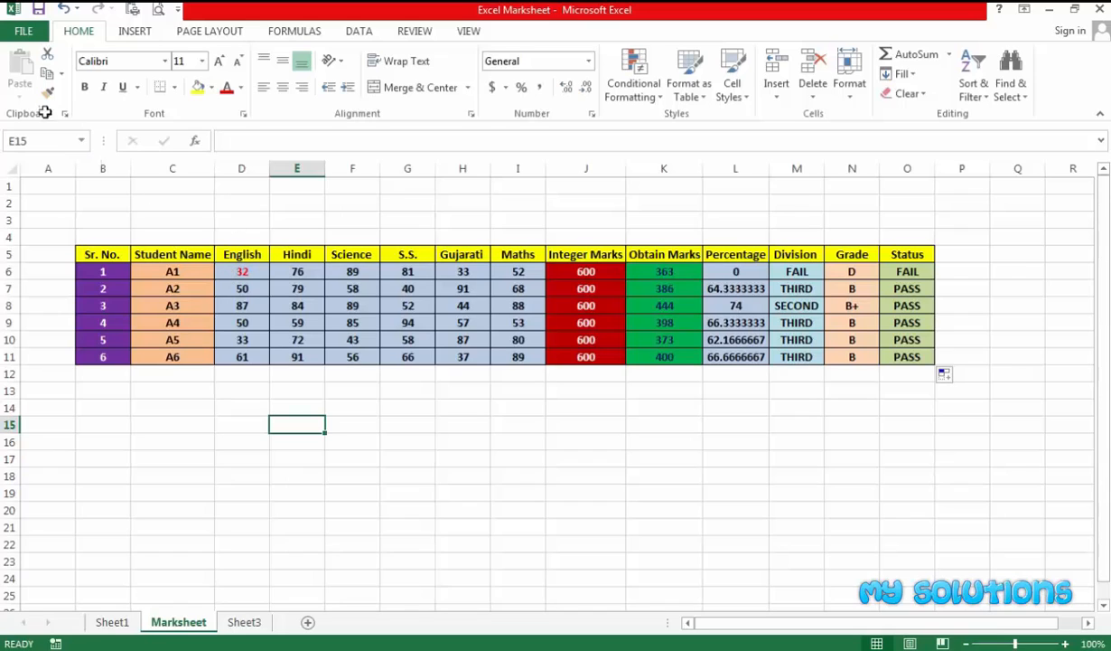
click(127, 35)
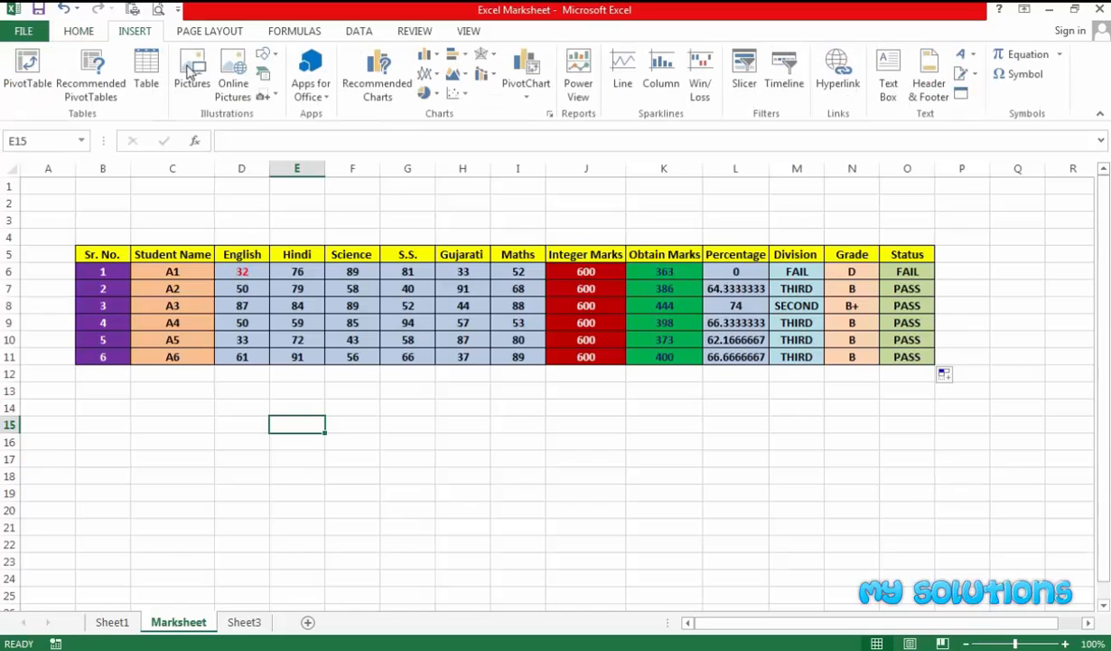
click(438, 58)
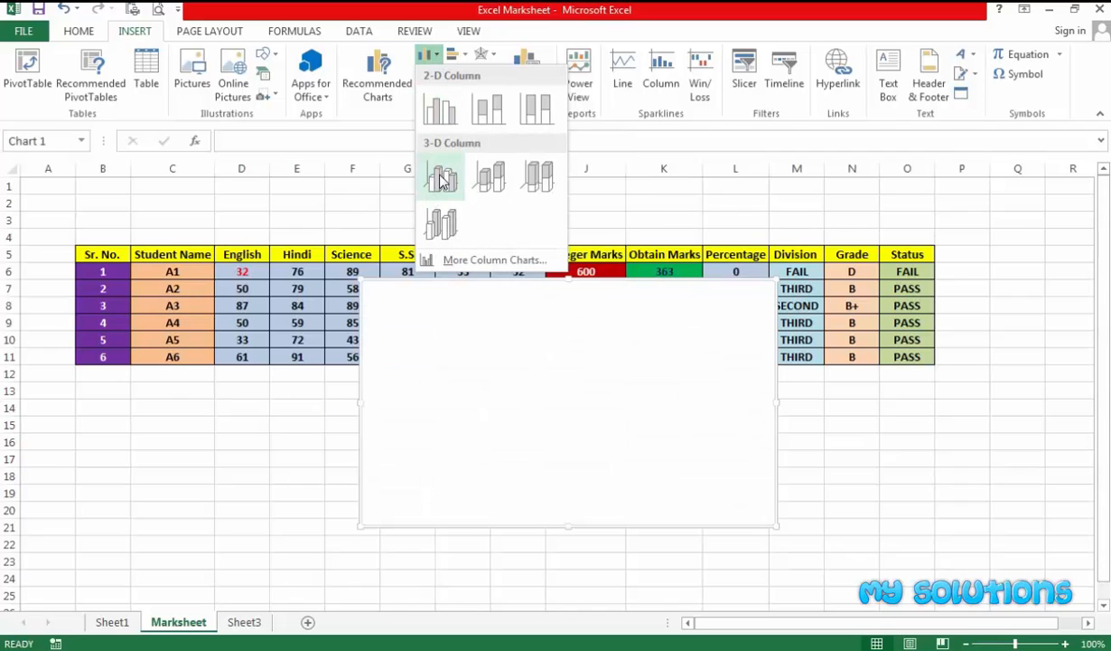
click(442, 179)
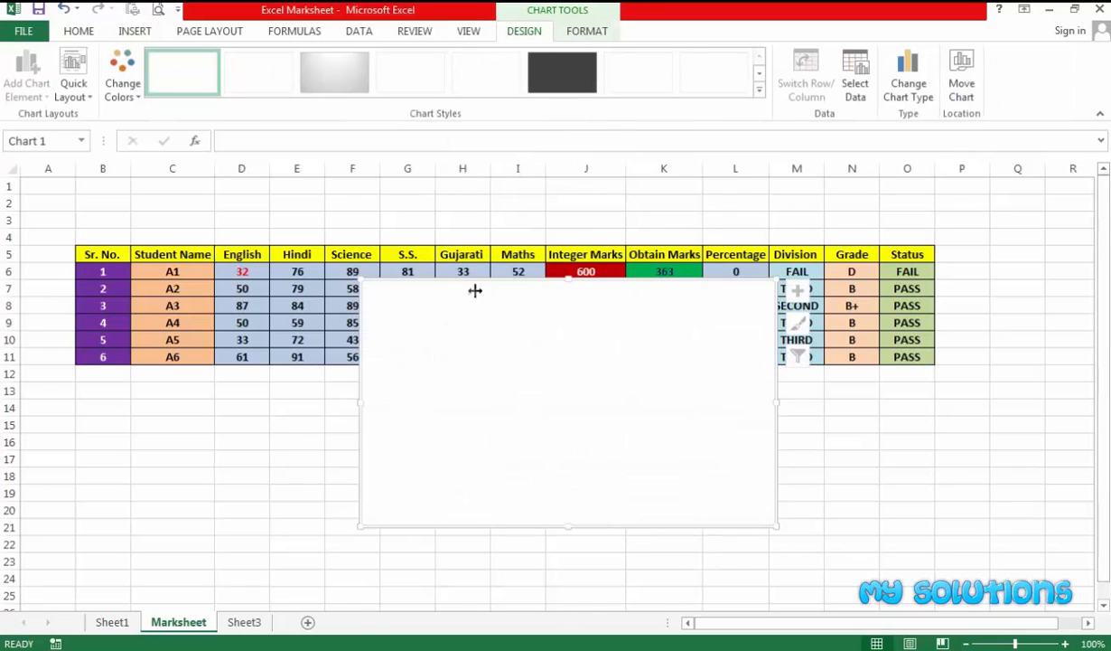
drag(474, 304, 452, 390)
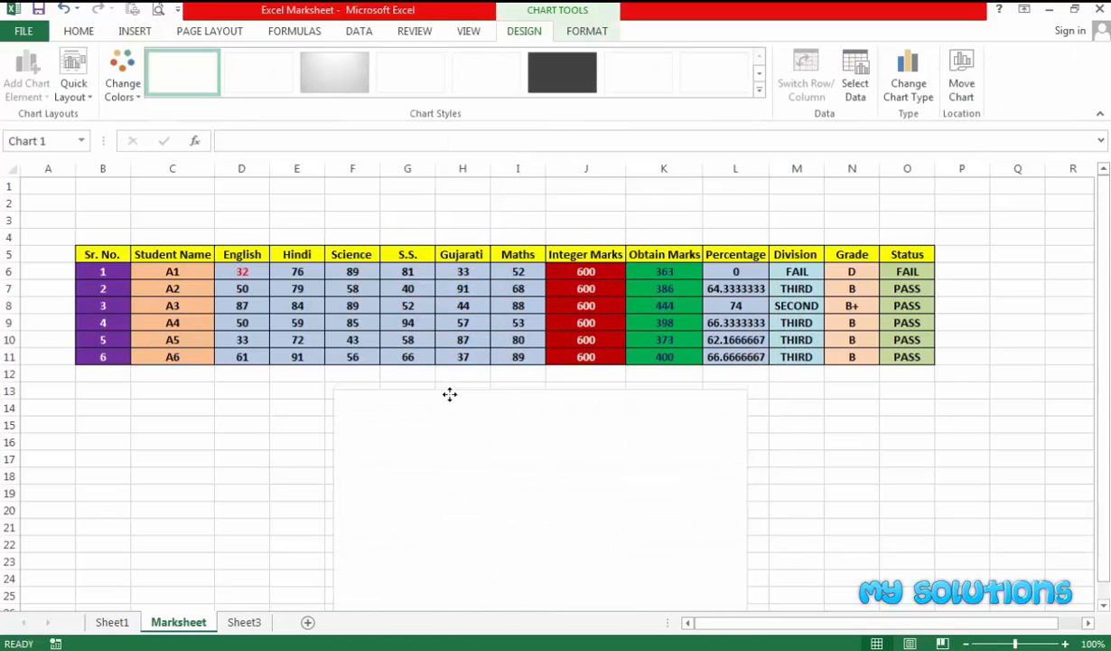
scroll(449, 389, down, 1)
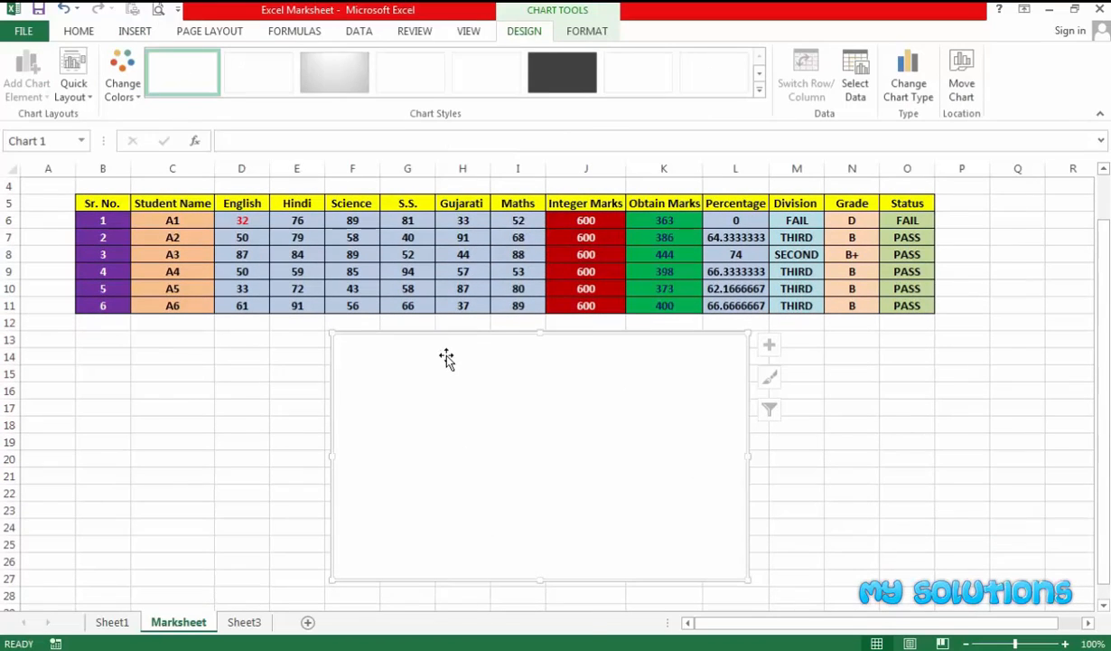
Step: Add an English data series to the chart, with its name from D5 and its values from D6:D11
right_click(449, 359)
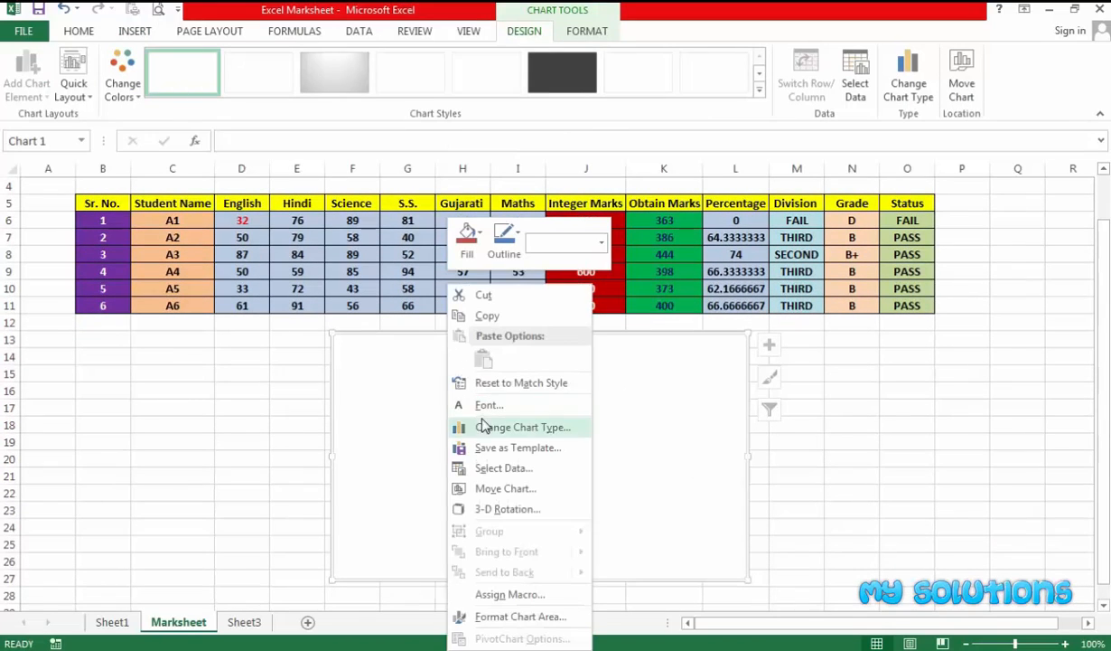
click(495, 468)
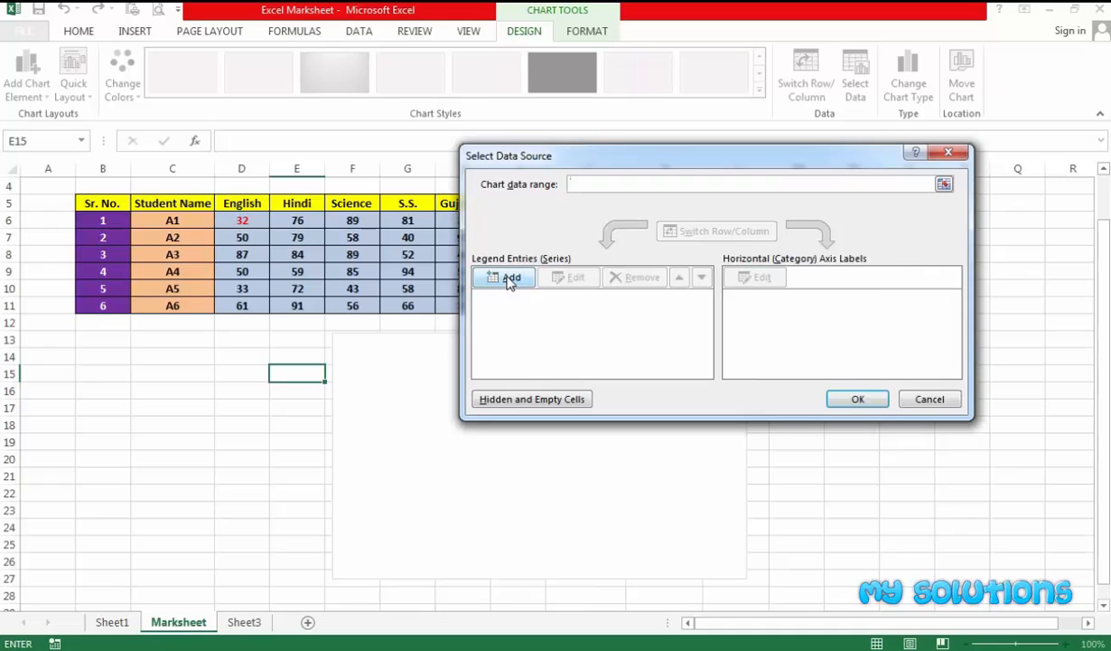
click(509, 279)
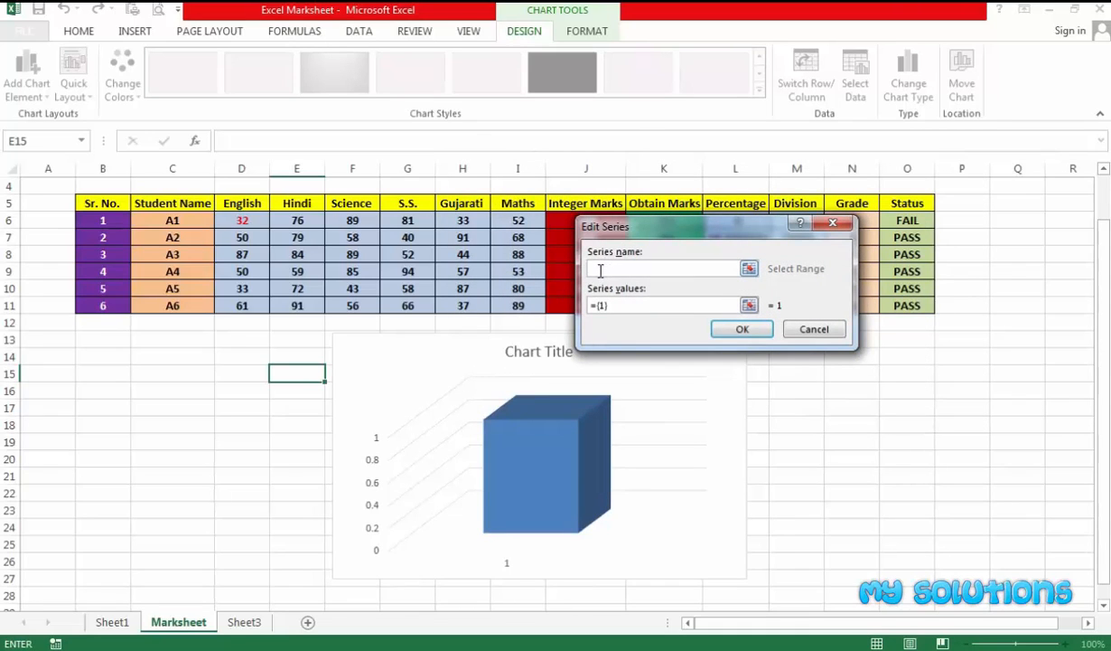
click(232, 202)
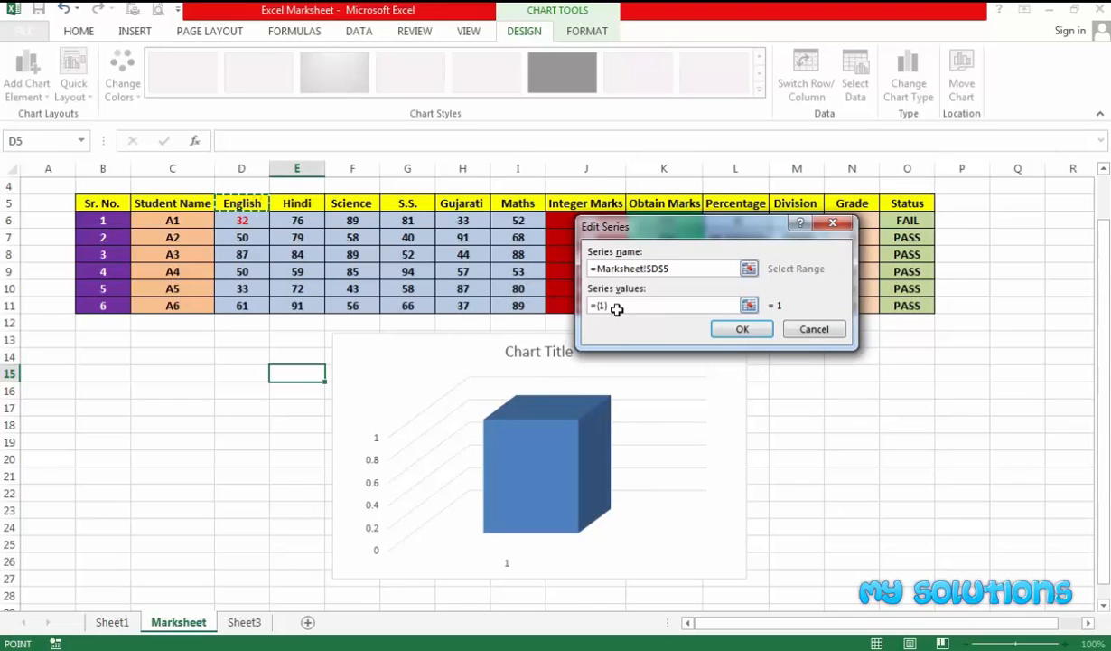
drag(616, 309, 572, 316)
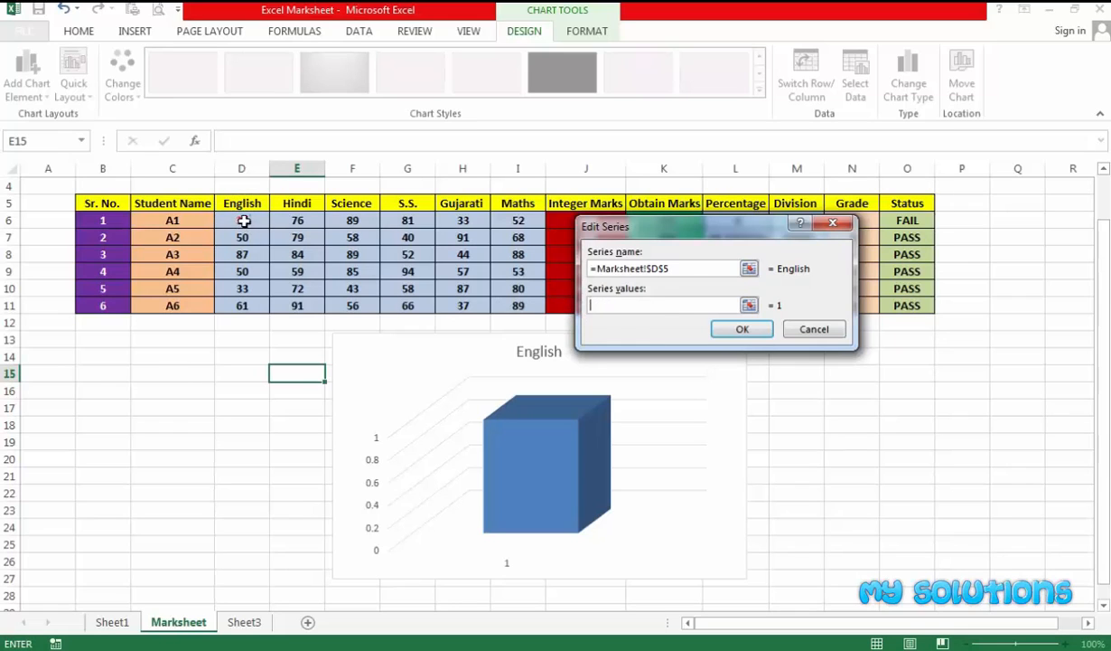
drag(242, 220, 243, 306)
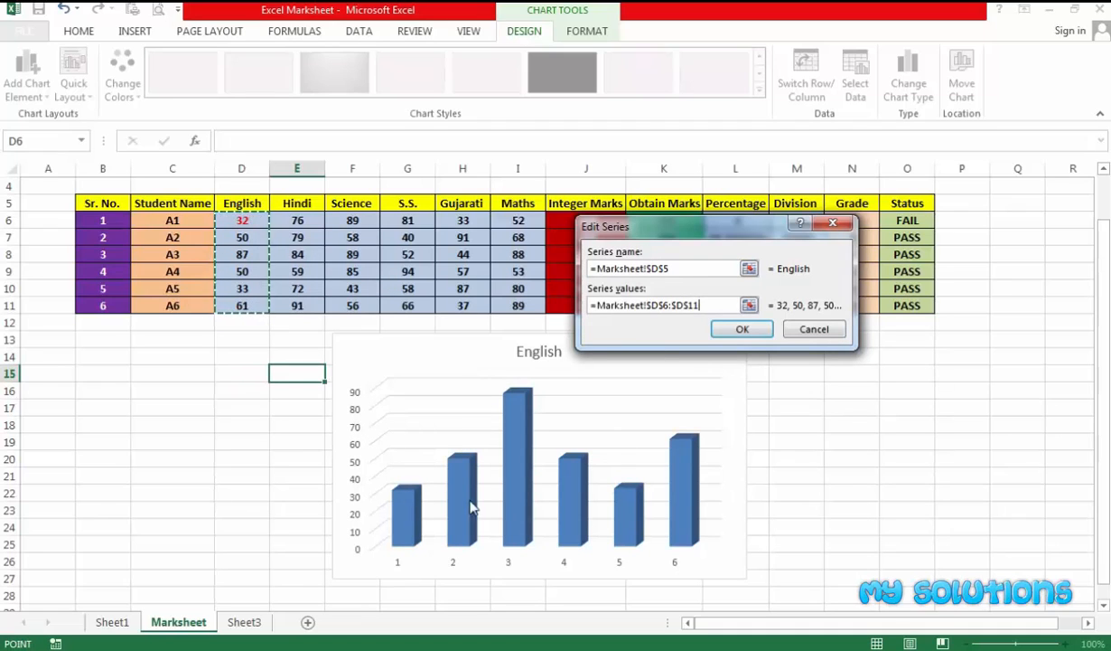
click(736, 331)
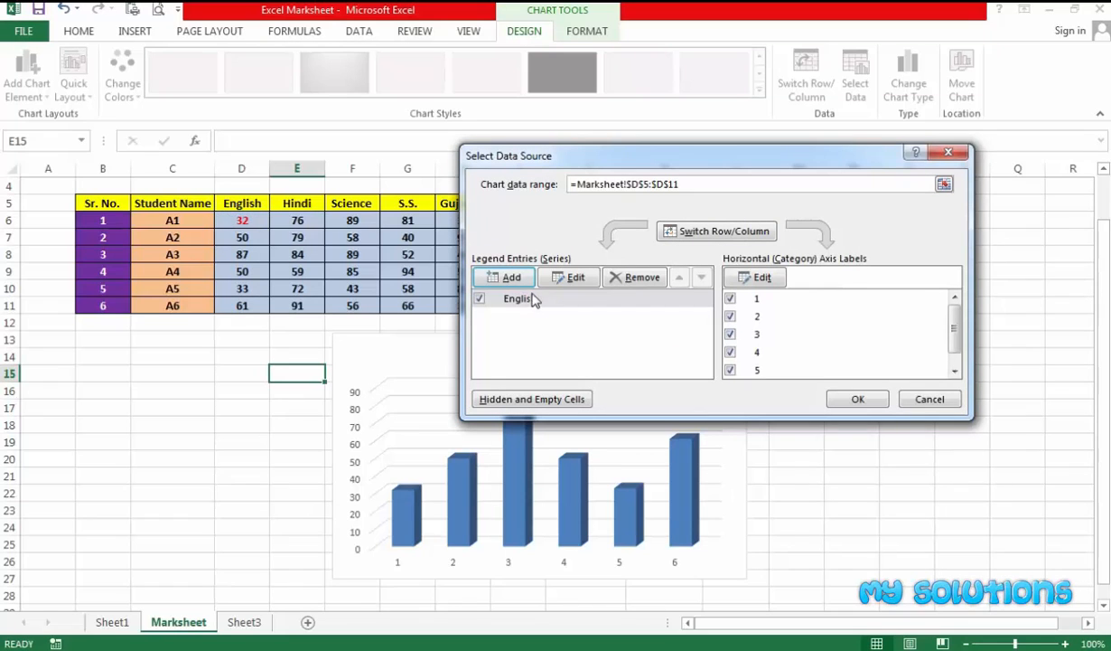
Step: Add a Hindi data series to the chart, with its name from E5 and its values from E6:E11
click(501, 277)
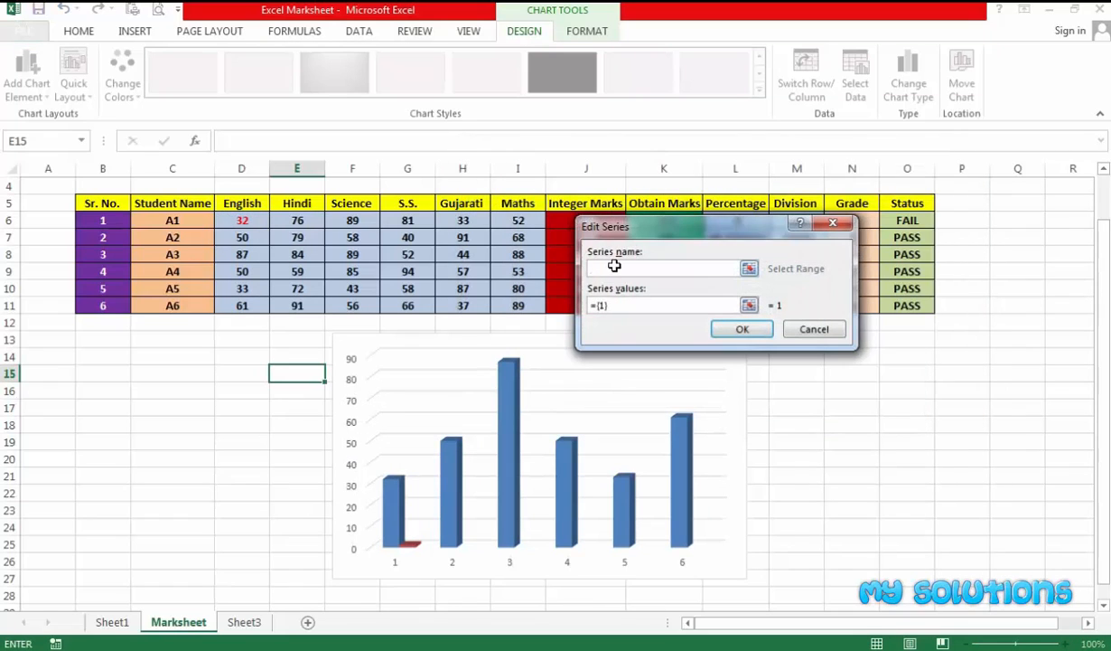
click(288, 204)
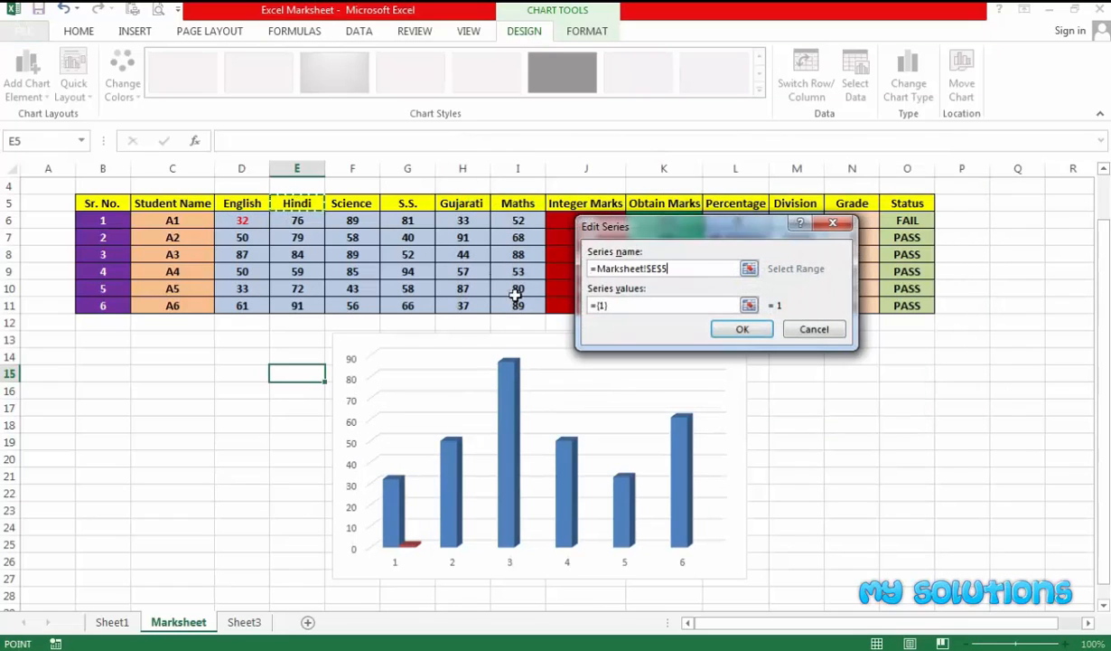
drag(610, 305, 569, 305)
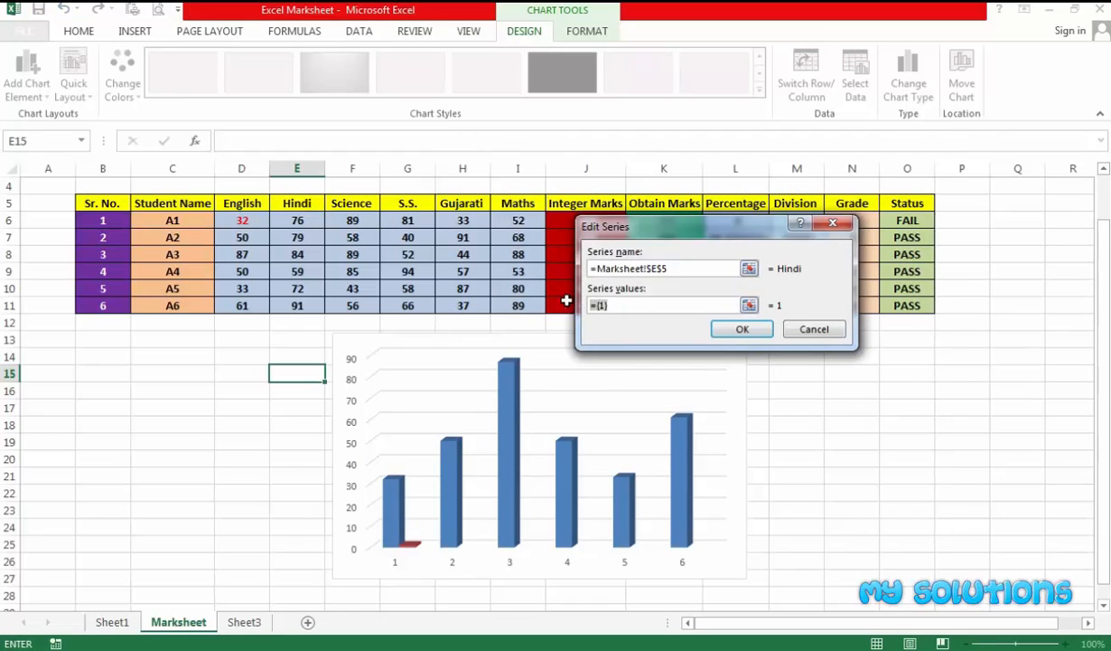
key(BackSpace)
drag(298, 220, 298, 305)
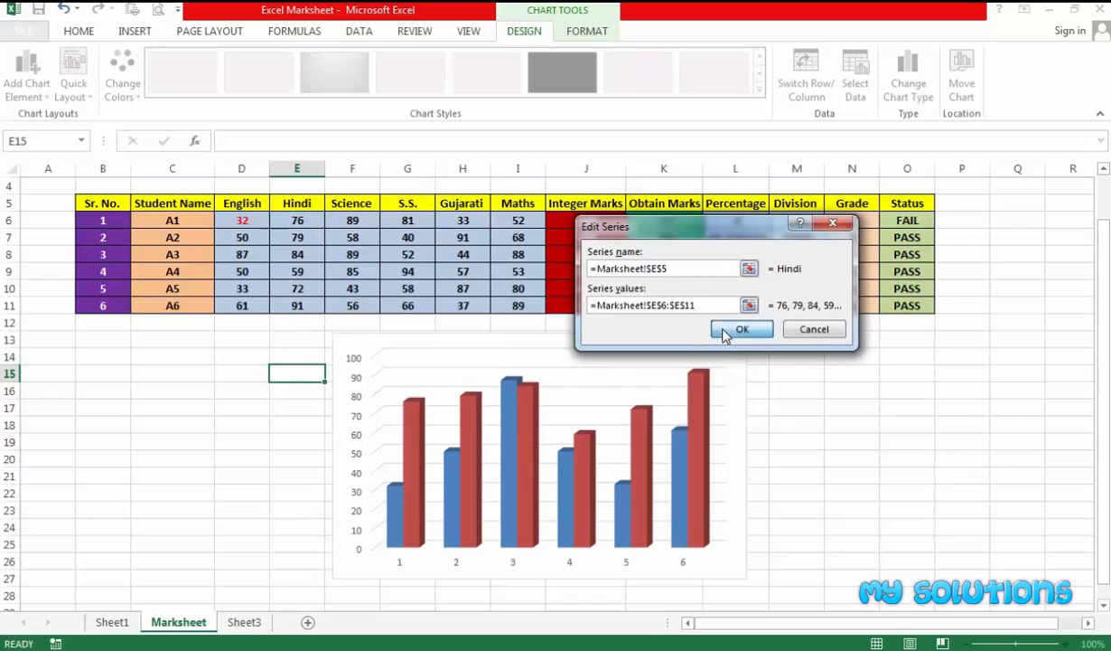
click(726, 330)
Step: Add a Science data series to the chart, with its name from F5 and its values from F6:F11
click(512, 277)
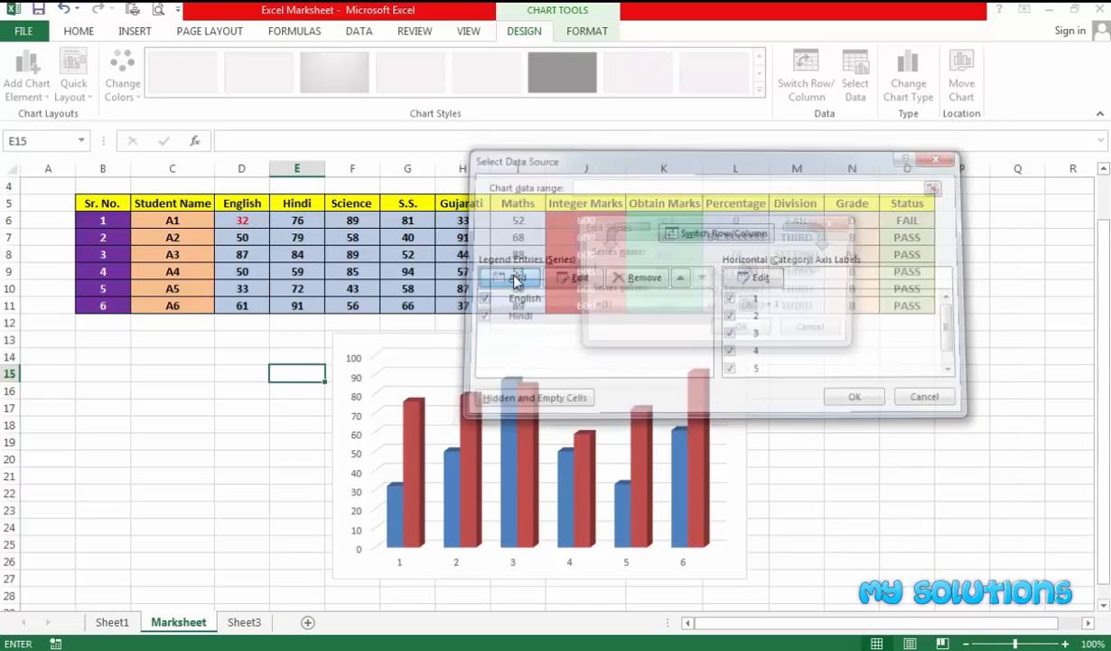
click(346, 204)
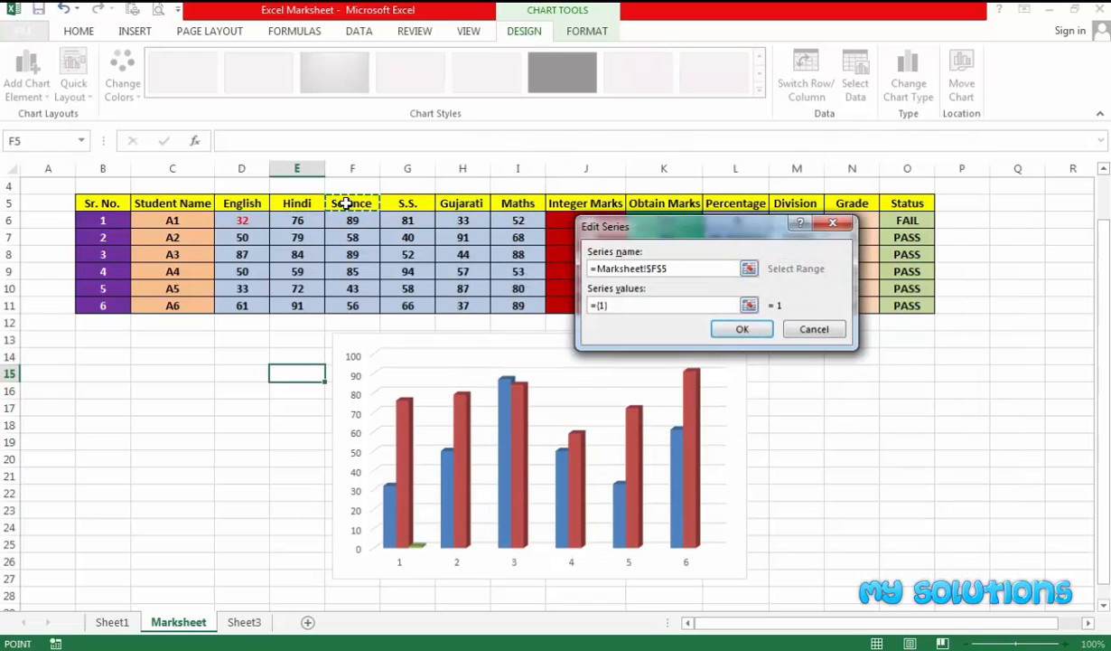
click(632, 306)
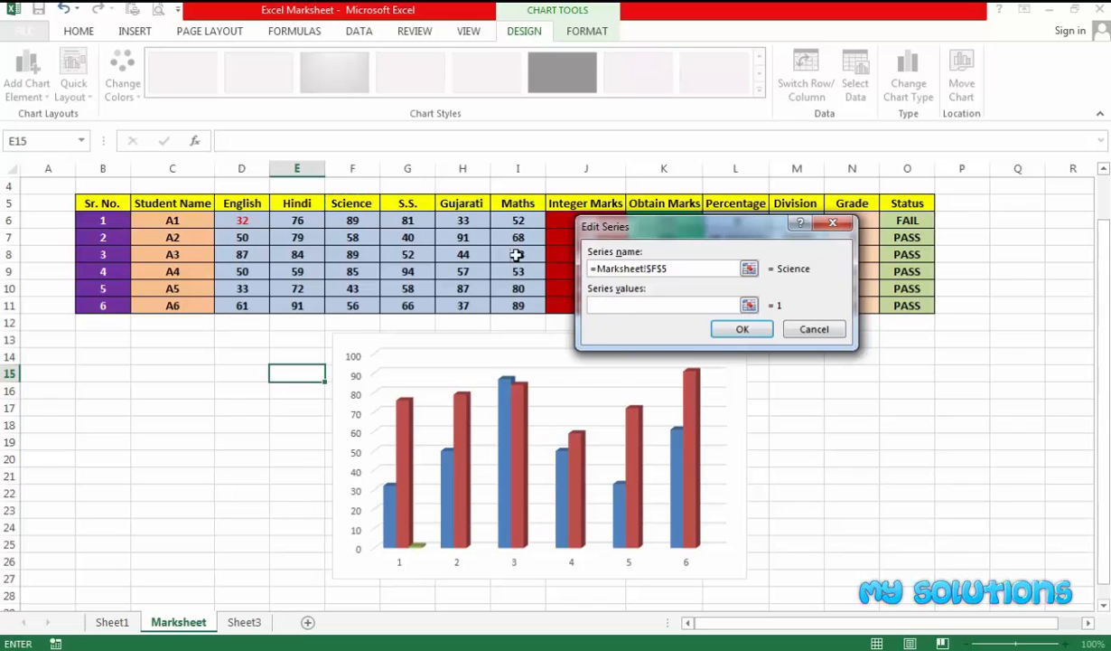
drag(351, 220, 353, 307)
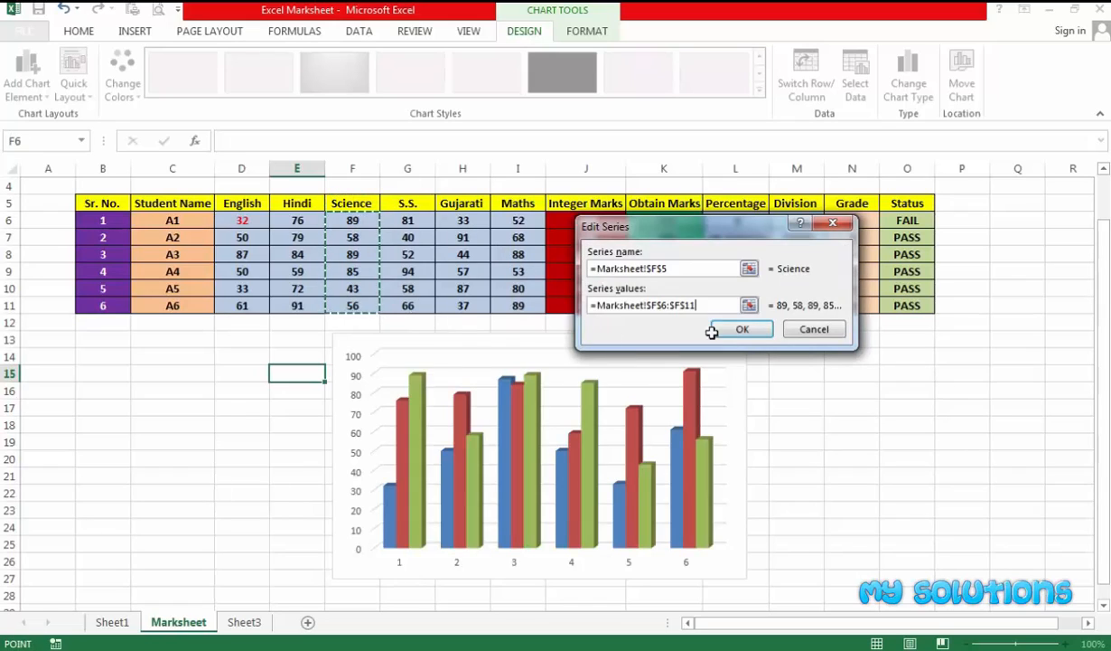
click(742, 331)
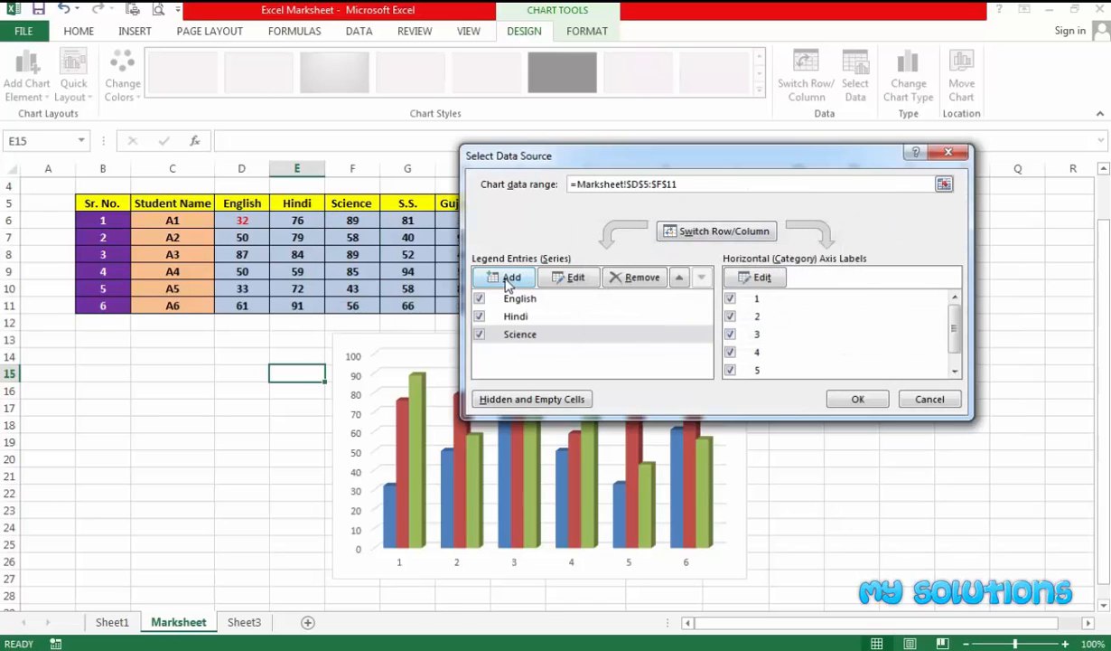
Step: Add an S.S. data series to the chart, with its name from G5 and its values from G6:G11
click(488, 271)
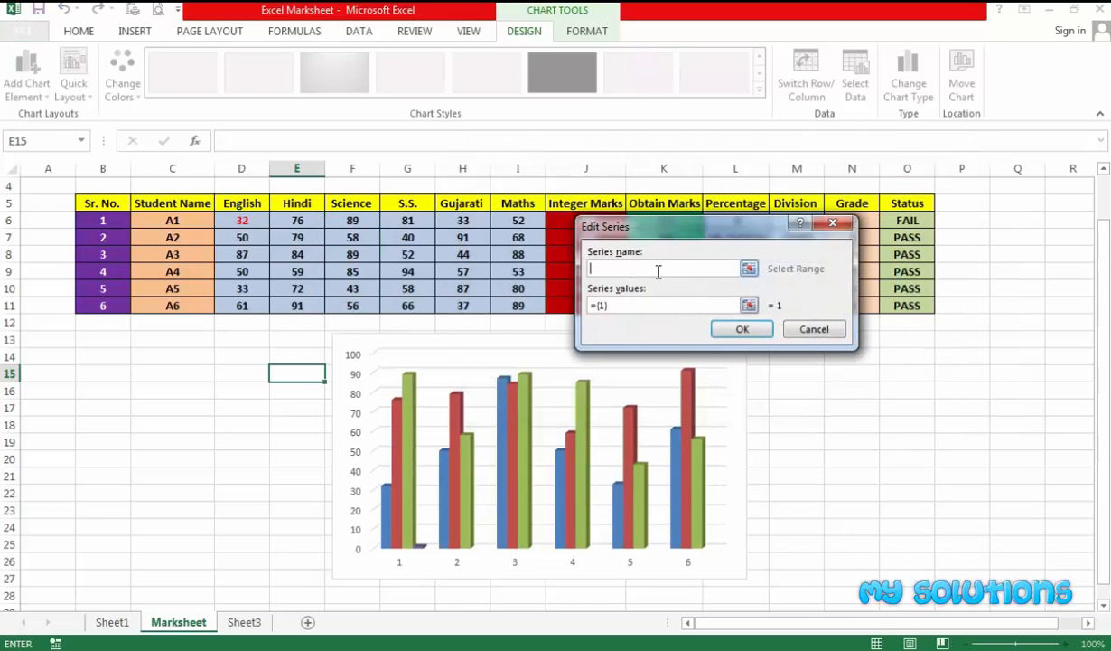
click(410, 202)
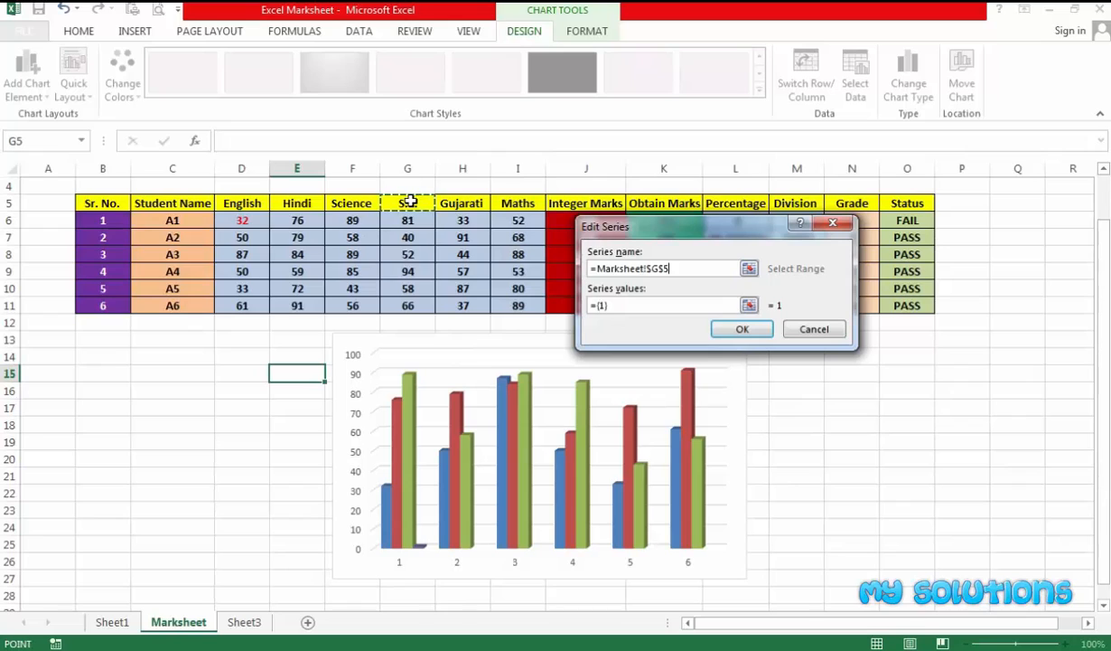
click(623, 306)
drag(624, 305, 560, 303)
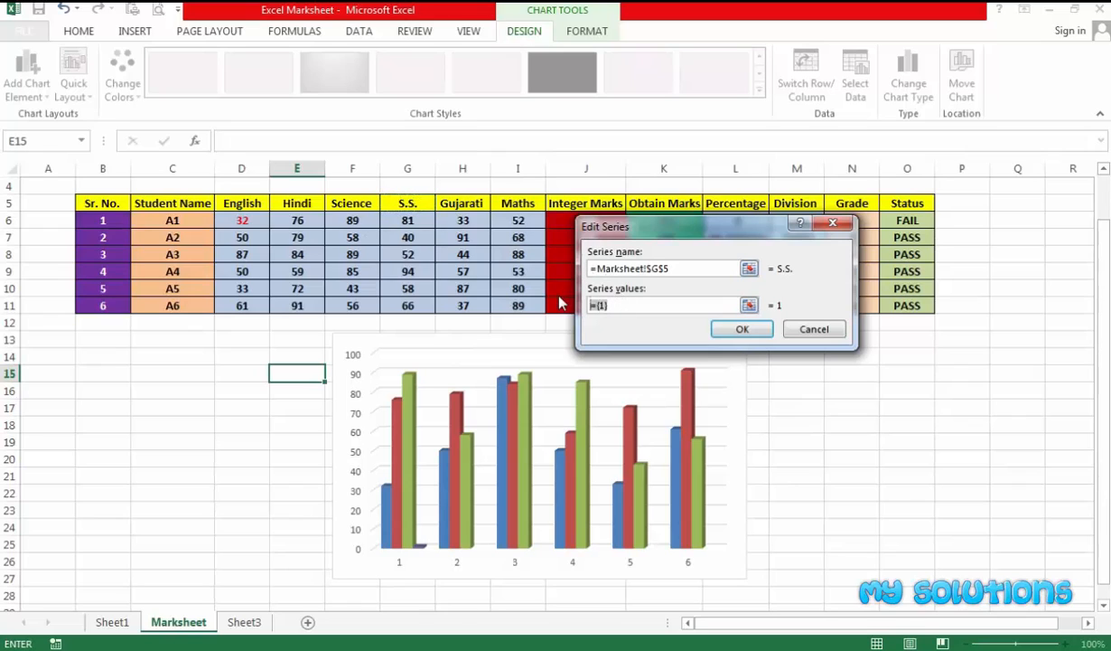
drag(408, 220, 411, 310)
click(739, 331)
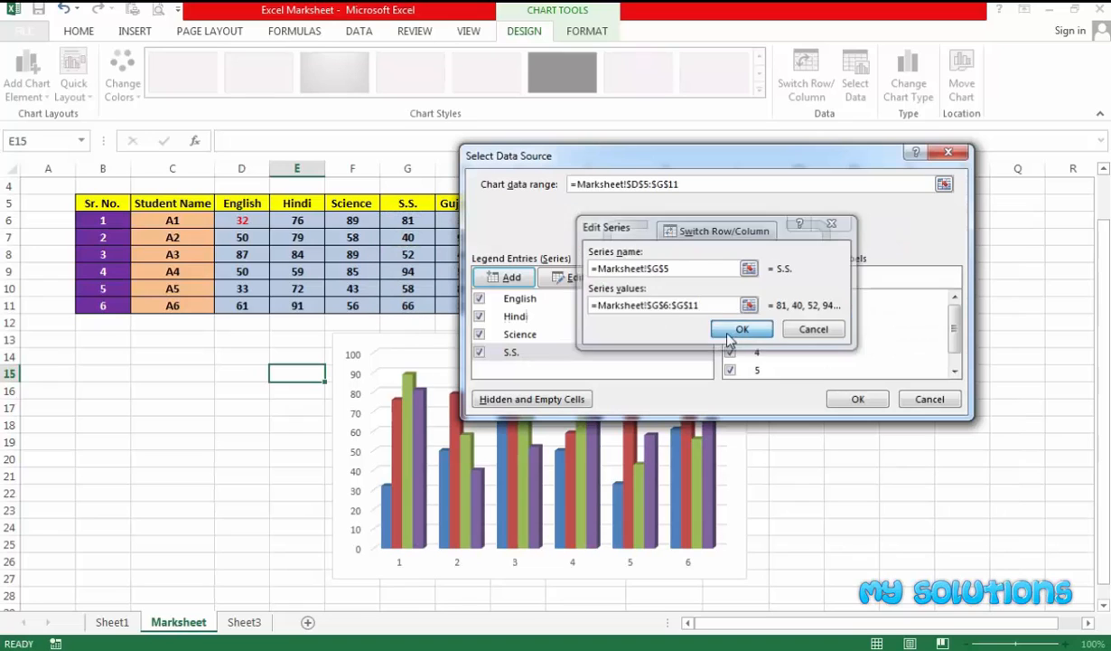
Step: Add a Gujarati data series to the chart, with its name from H5 and its values from H6:H11
click(506, 277)
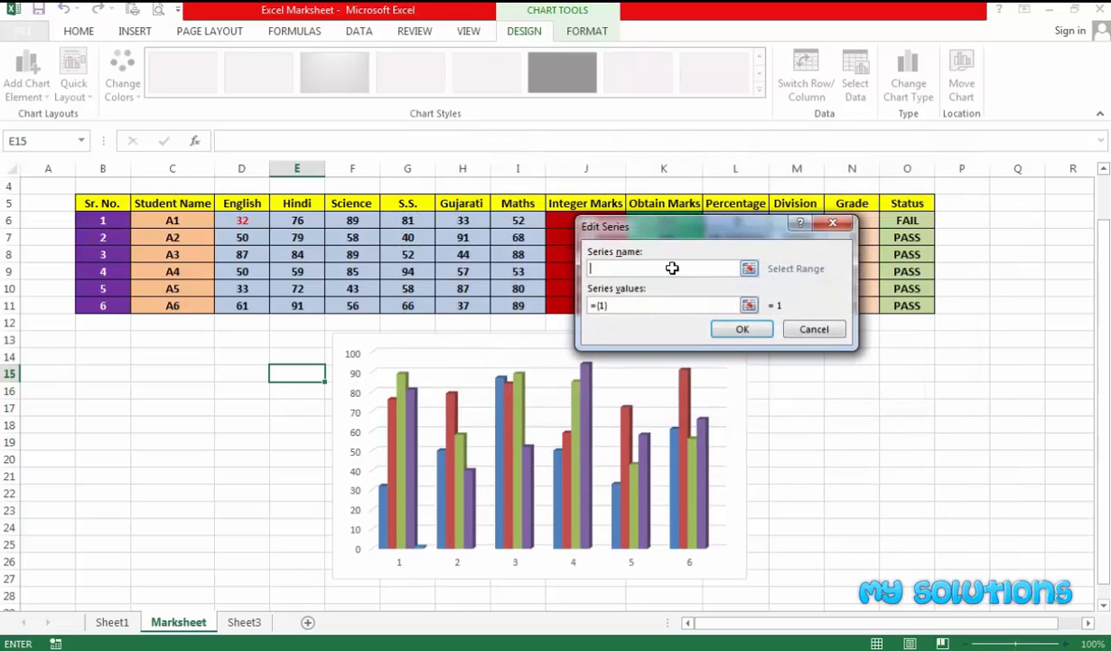
click(446, 203)
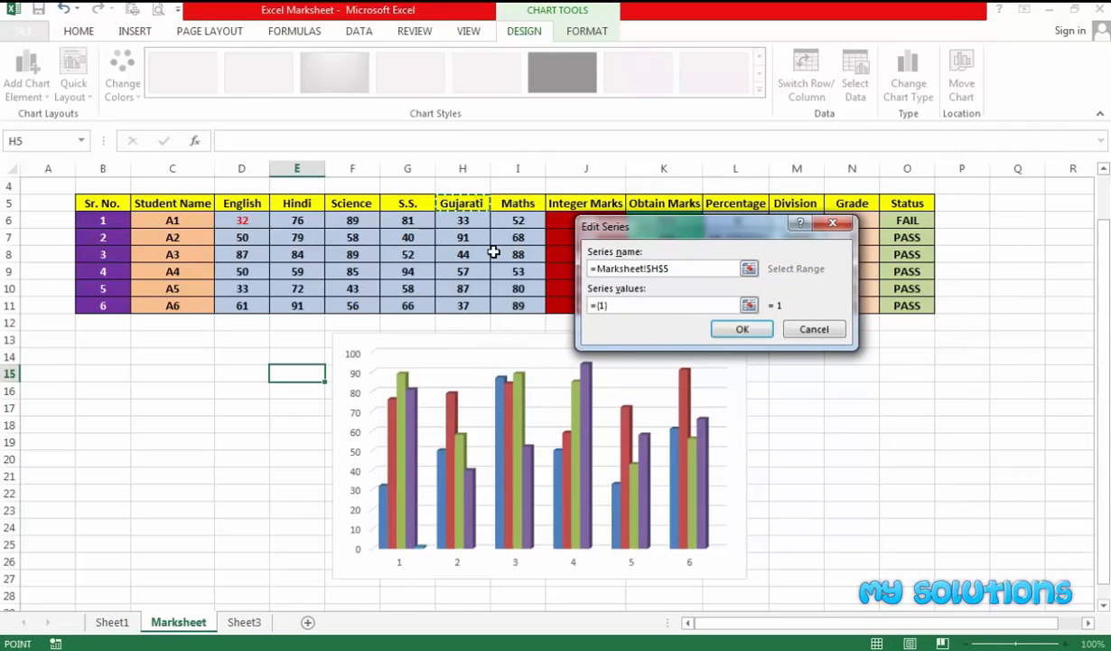
click(632, 305)
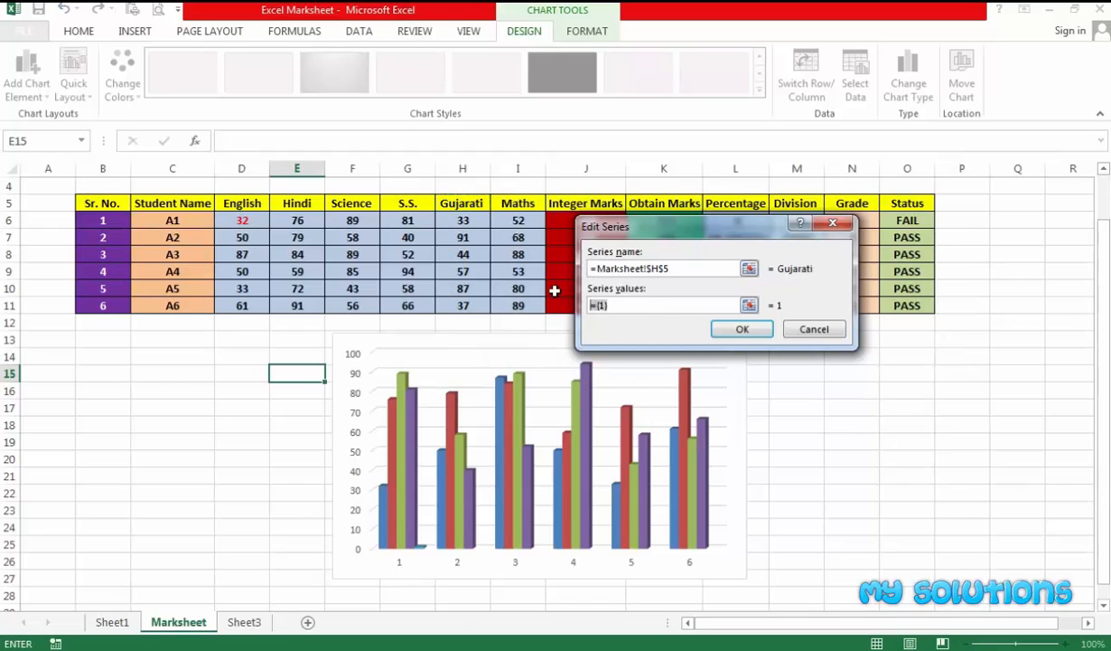
drag(471, 219, 473, 307)
click(727, 326)
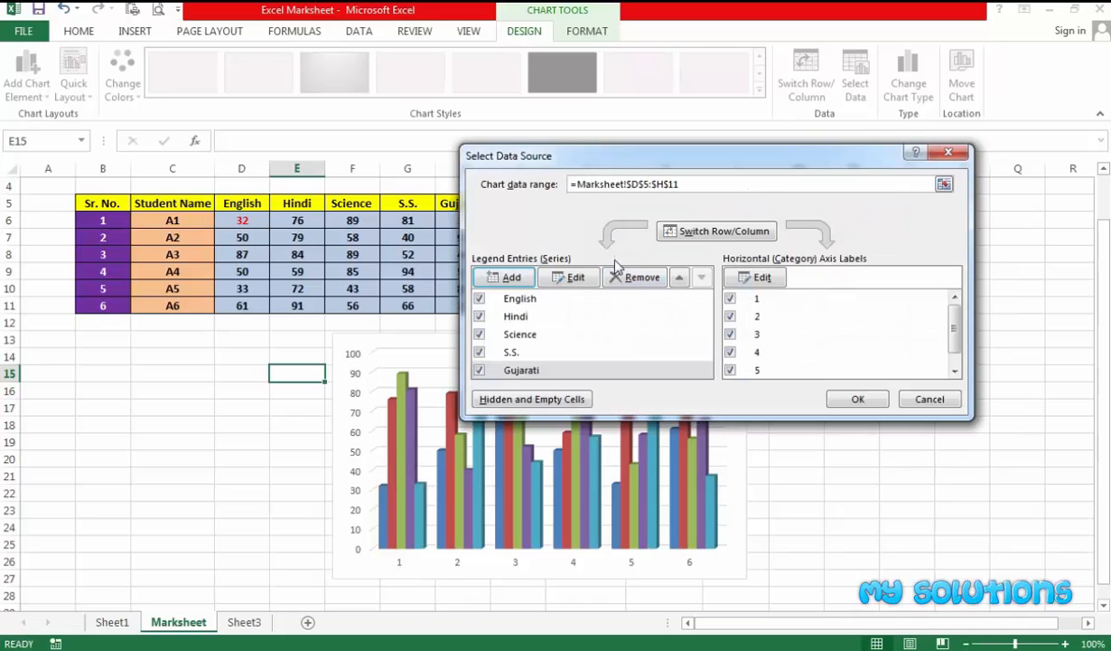
Step: Add a Maths data series to the chart, with its name from I5 and its values from I6:I11
click(509, 279)
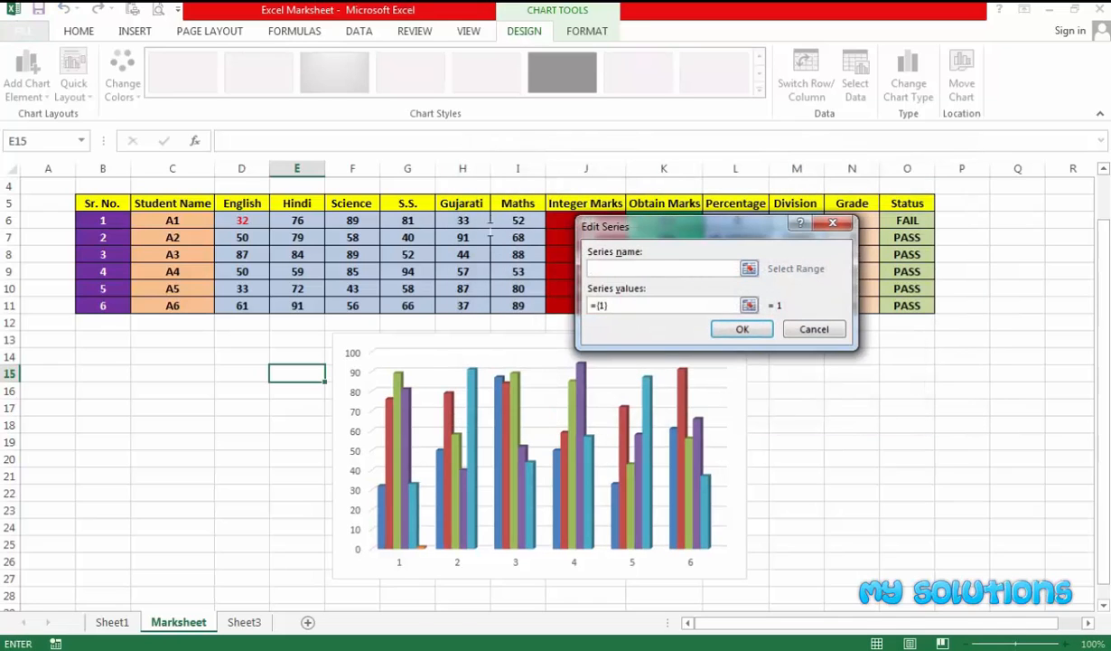
click(515, 206)
drag(609, 305, 565, 306)
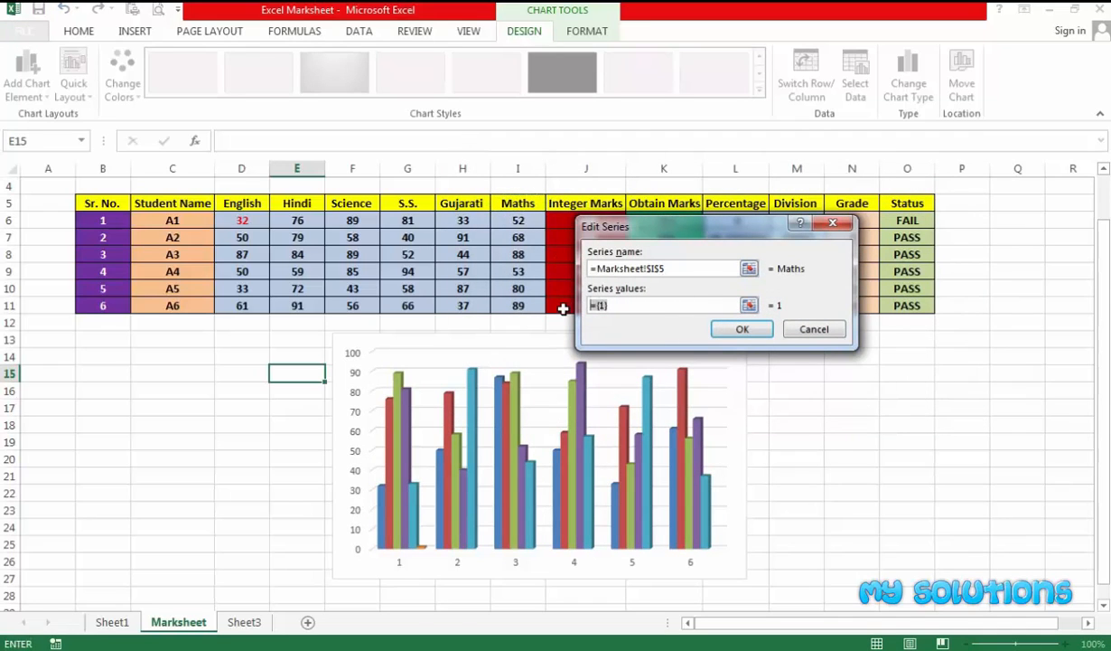
drag(511, 221, 513, 313)
click(742, 328)
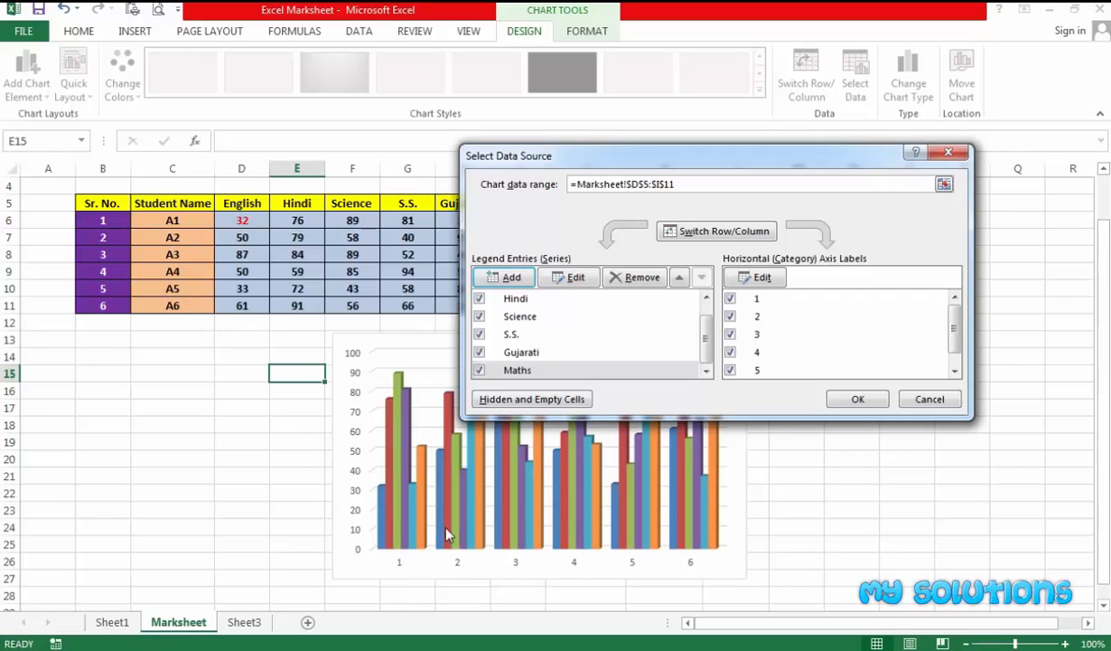
Step: Set the chart's horizontal axis labels to the student names in C6:C11 and apply the data source changes
click(763, 278)
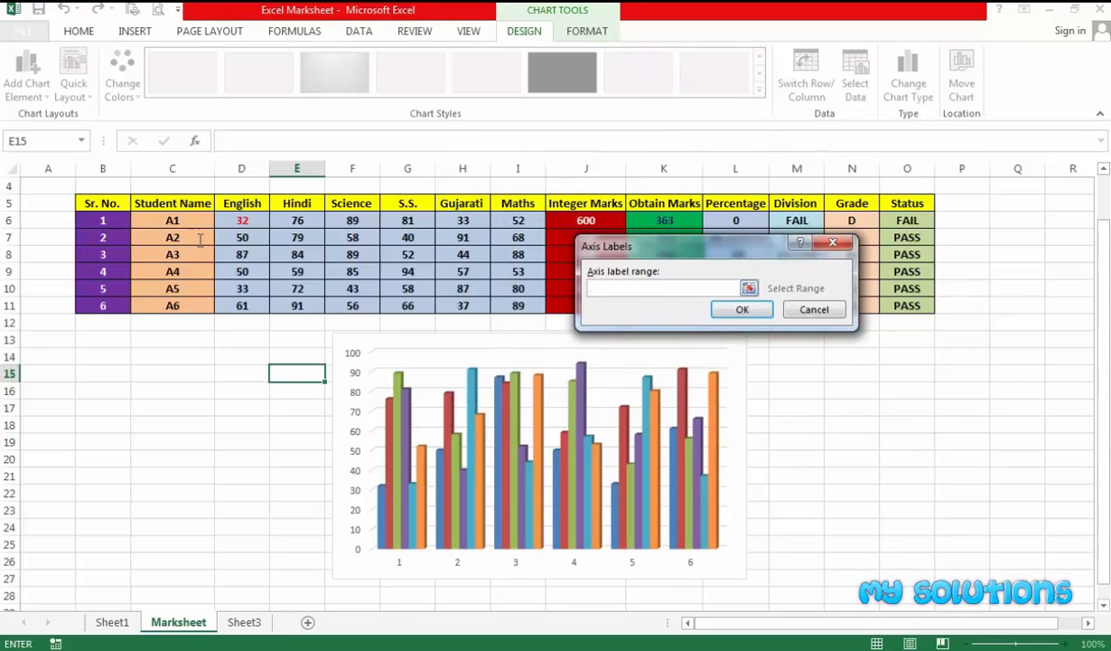
drag(153, 220, 166, 306)
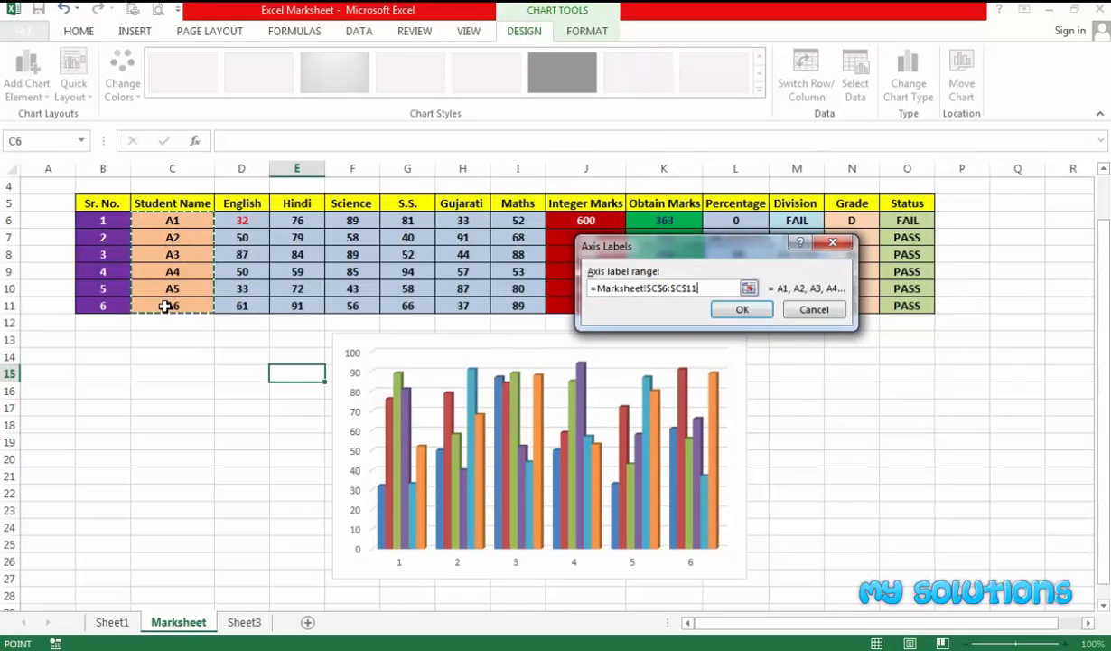
click(734, 309)
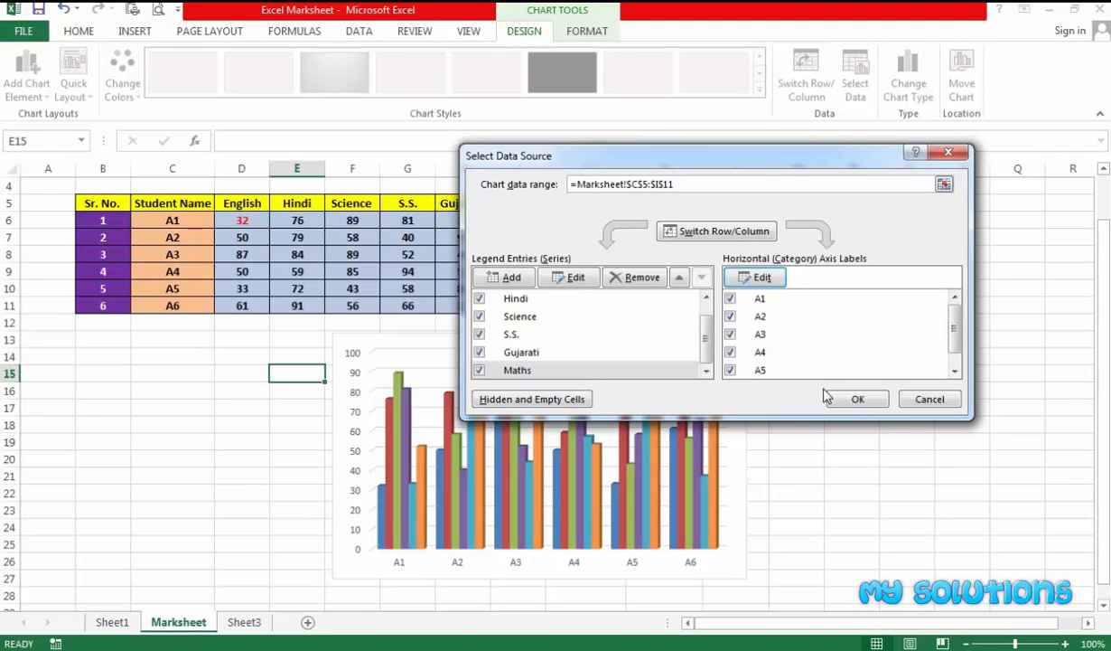
click(858, 400)
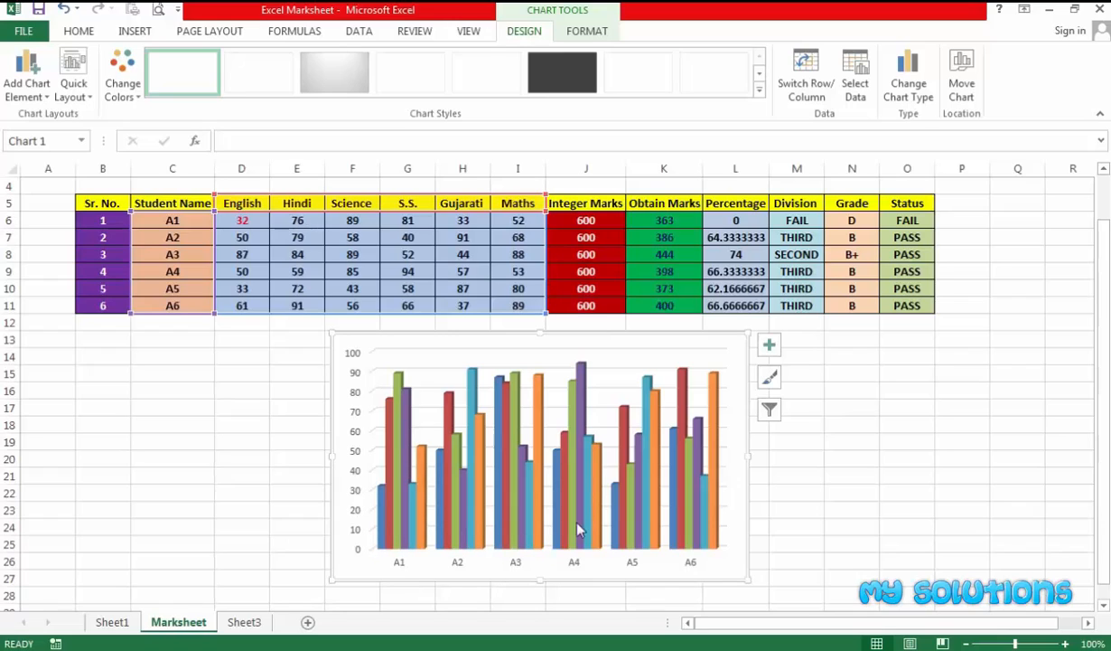
Step: Add data labels to the Hindi and English series in the chart
mouse_move(583, 545)
mouse_move(382, 513)
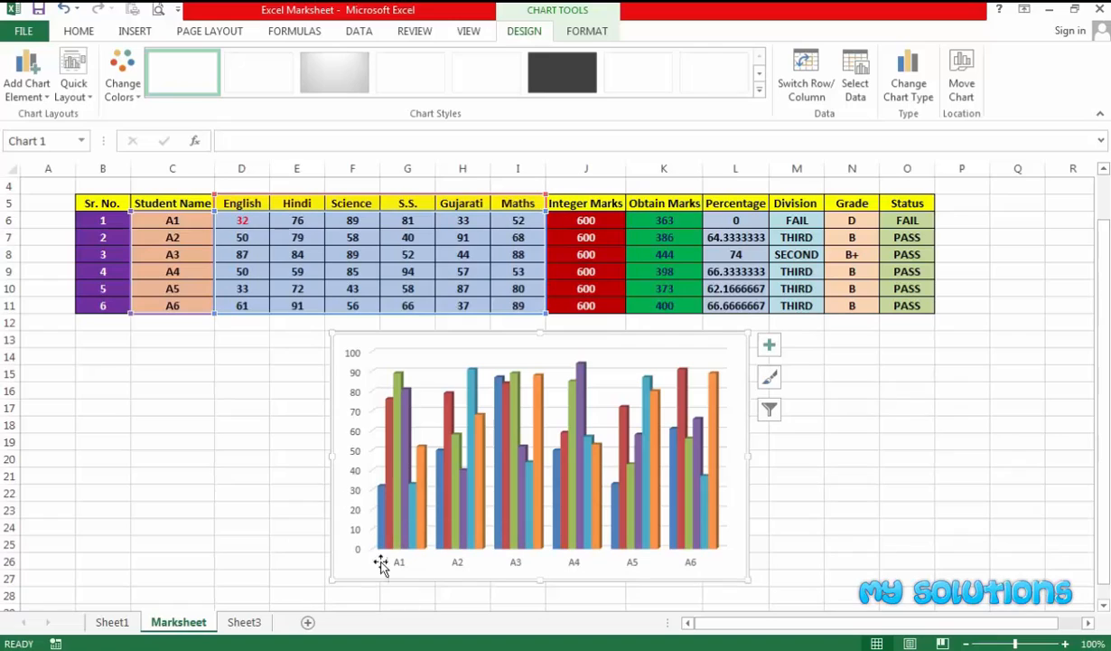
mouse_move(390, 472)
right_click(390, 491)
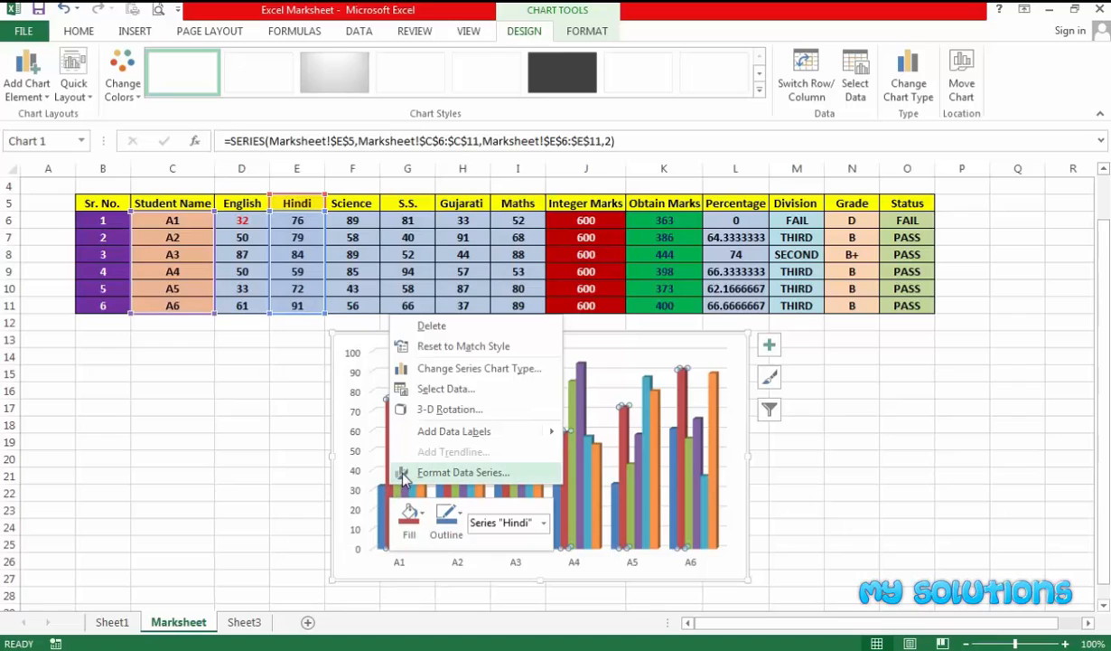
mouse_move(420, 431)
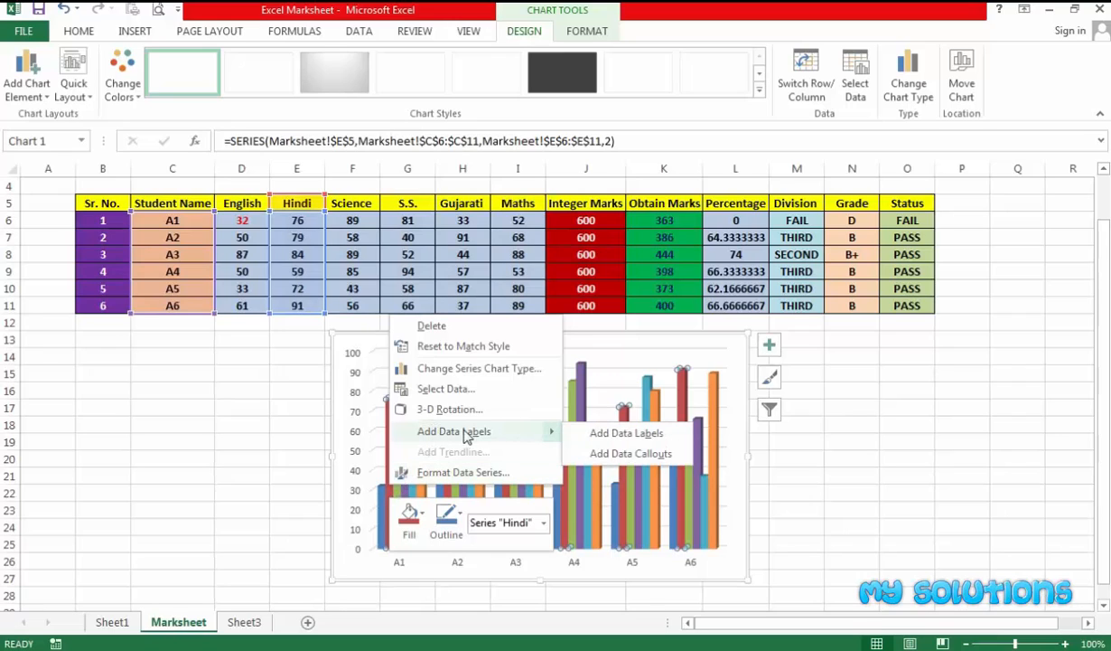
click(620, 436)
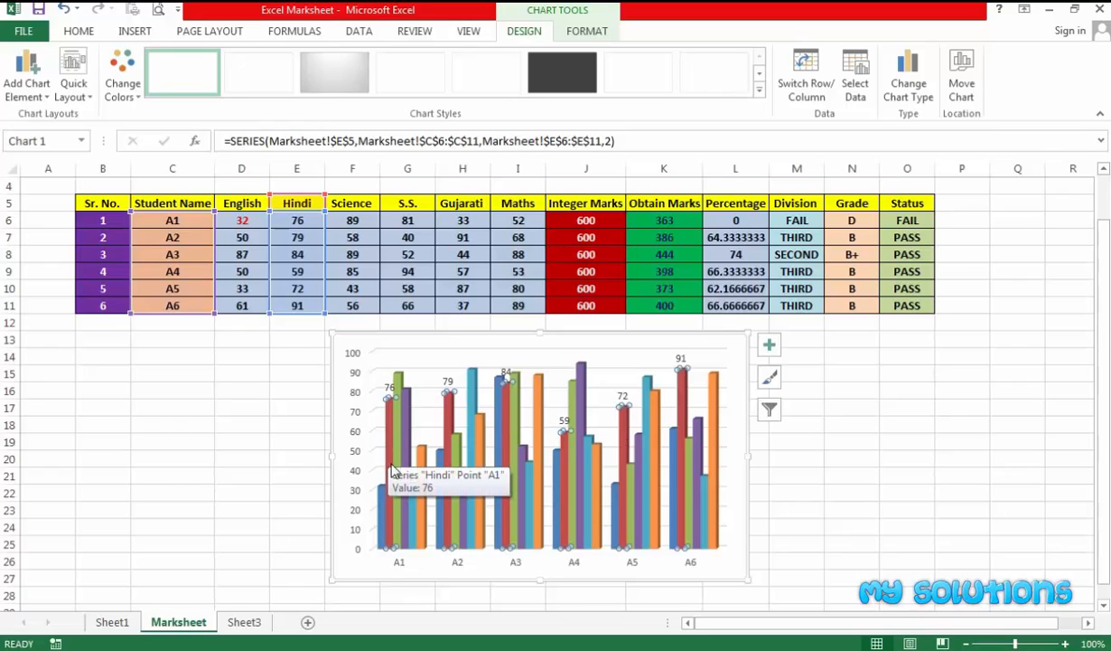
right_click(377, 492)
mouse_move(434, 444)
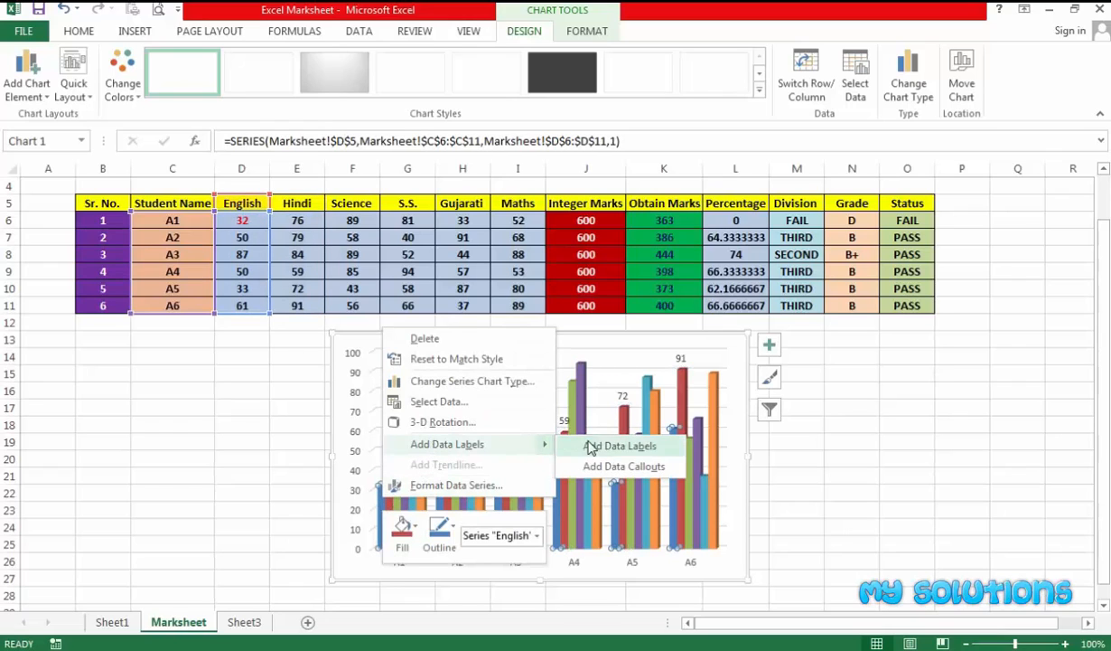
click(584, 441)
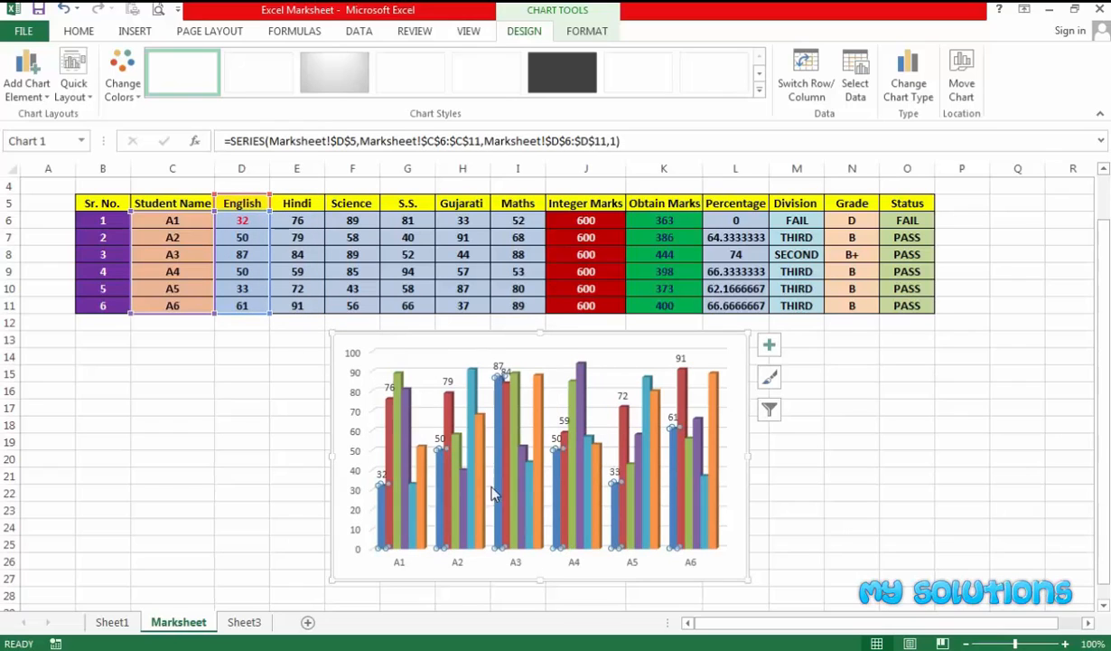
Step: Add data labels to the Science and S.S. series in the chart
right_click(401, 445)
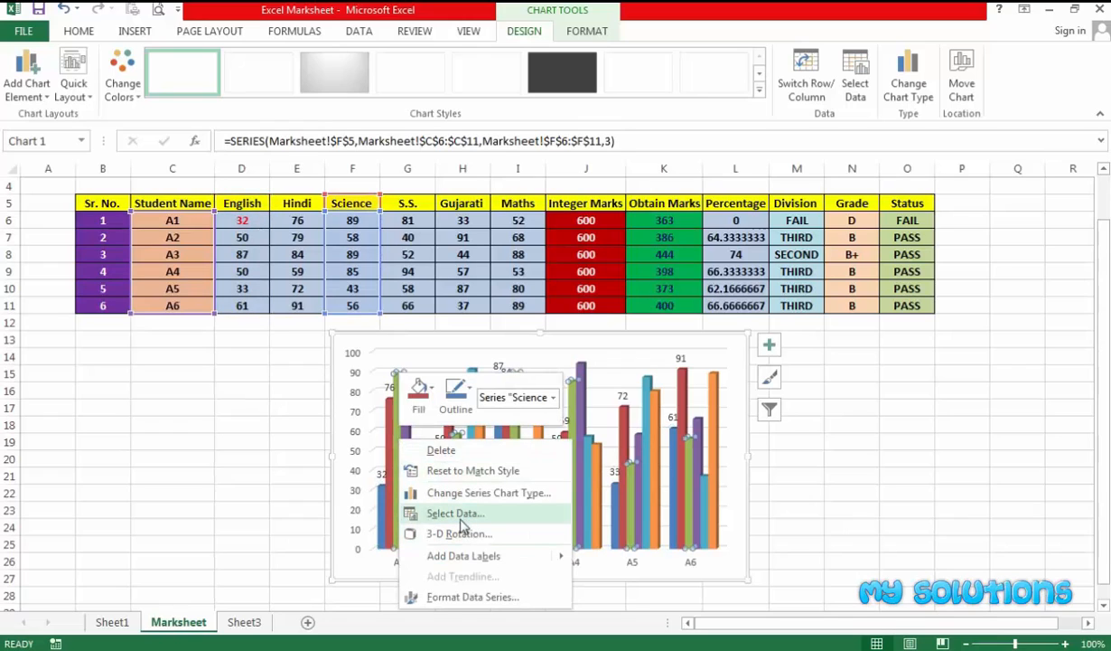
mouse_move(479, 556)
click(583, 535)
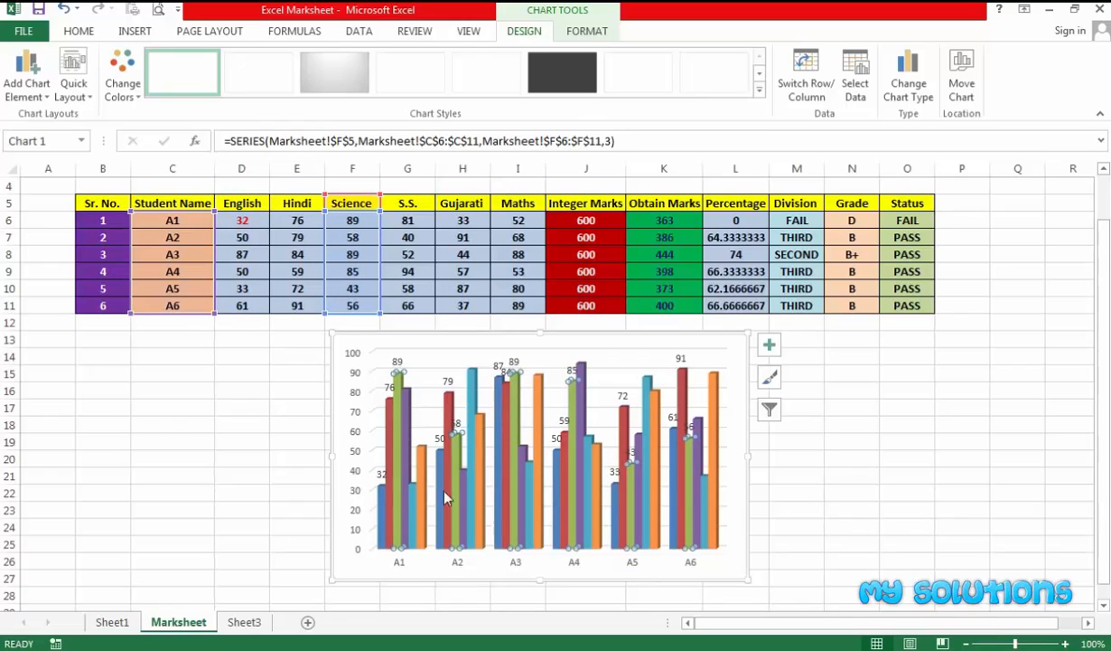
right_click(406, 463)
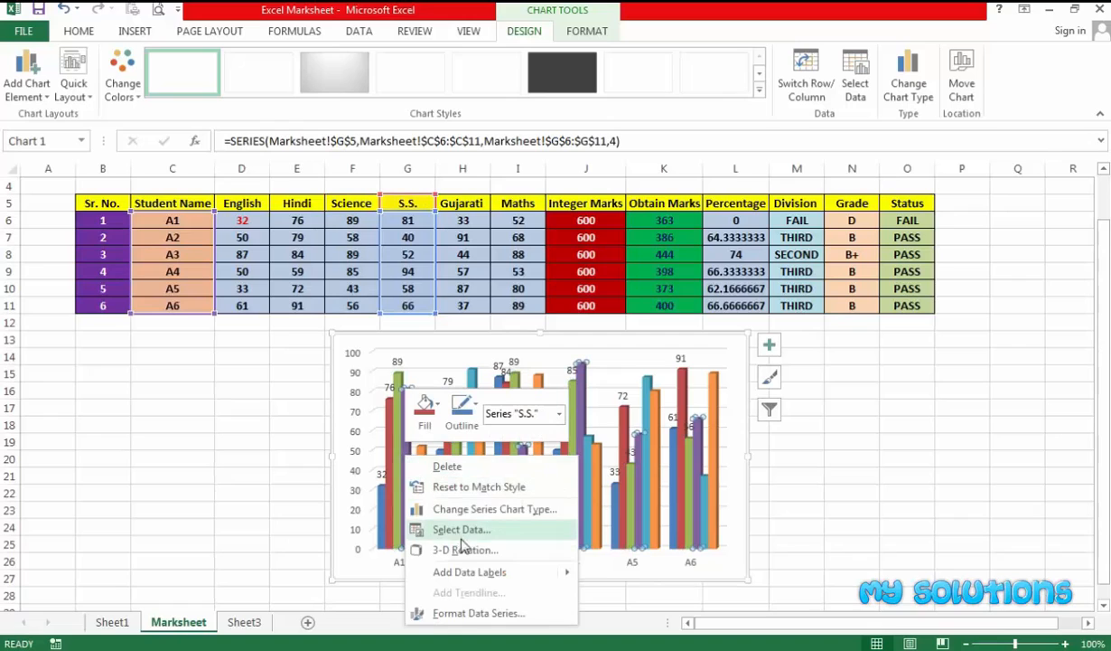
mouse_move(485, 575)
click(603, 571)
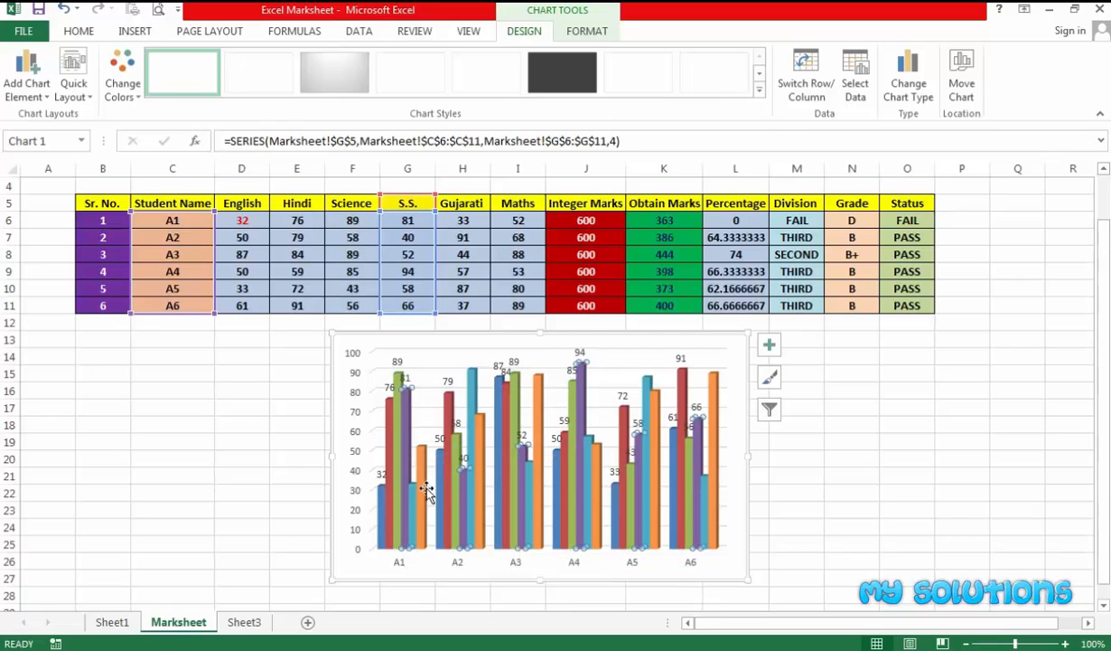
Step: Add data labels to the Gujarati and Maths series, and deselect the chart
right_click(414, 496)
mouse_move(569, 441)
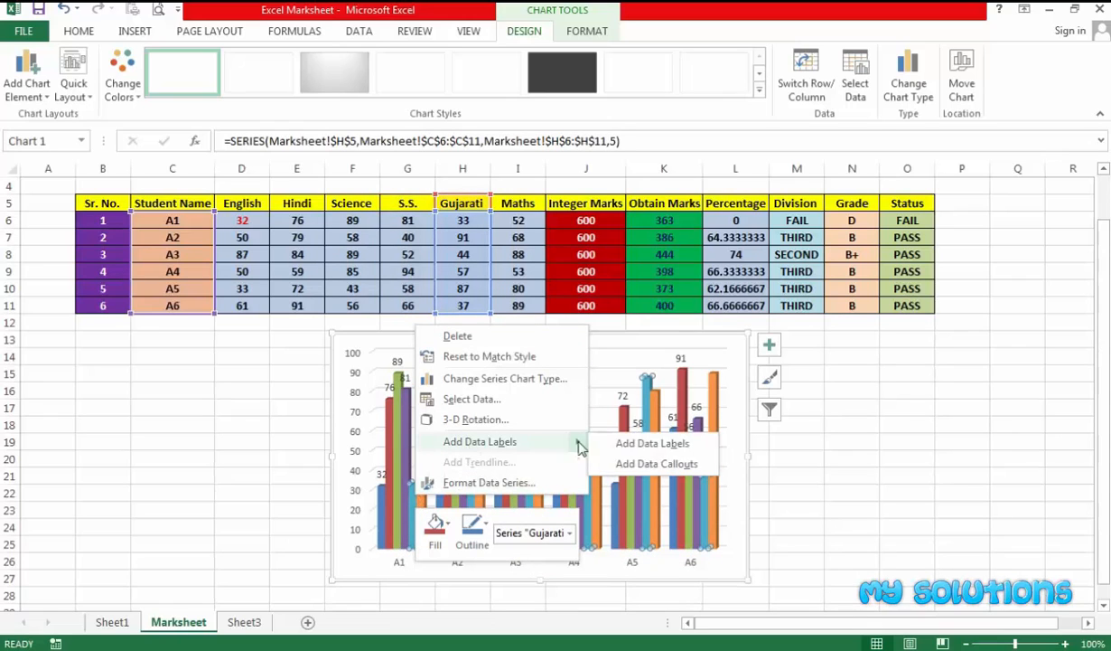
click(625, 445)
right_click(420, 447)
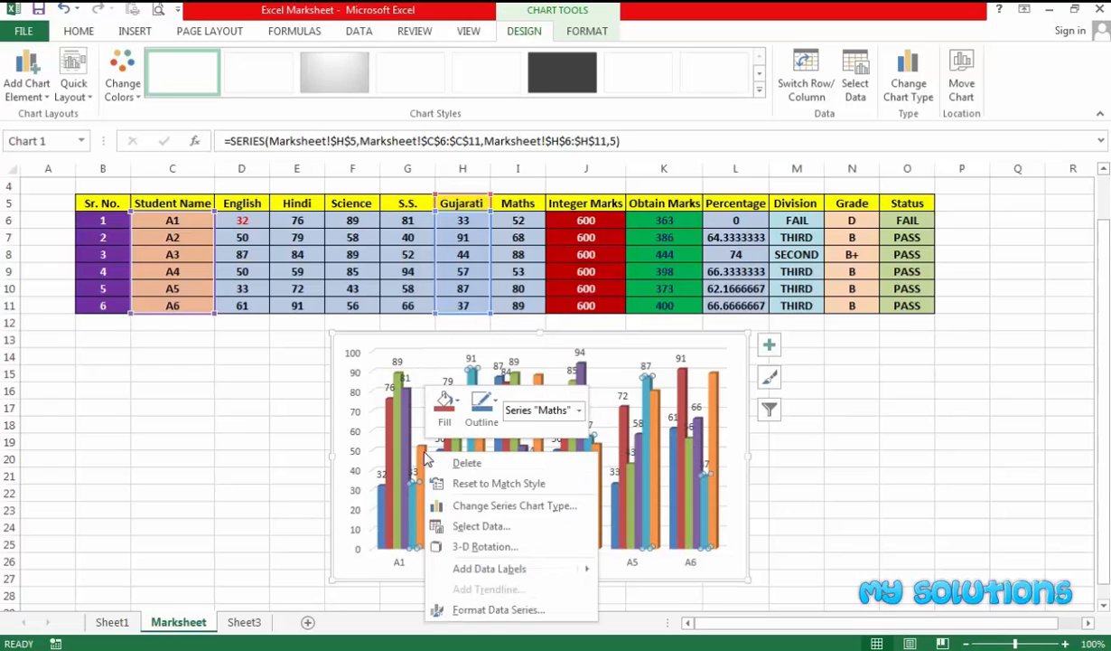
mouse_move(486, 568)
click(623, 569)
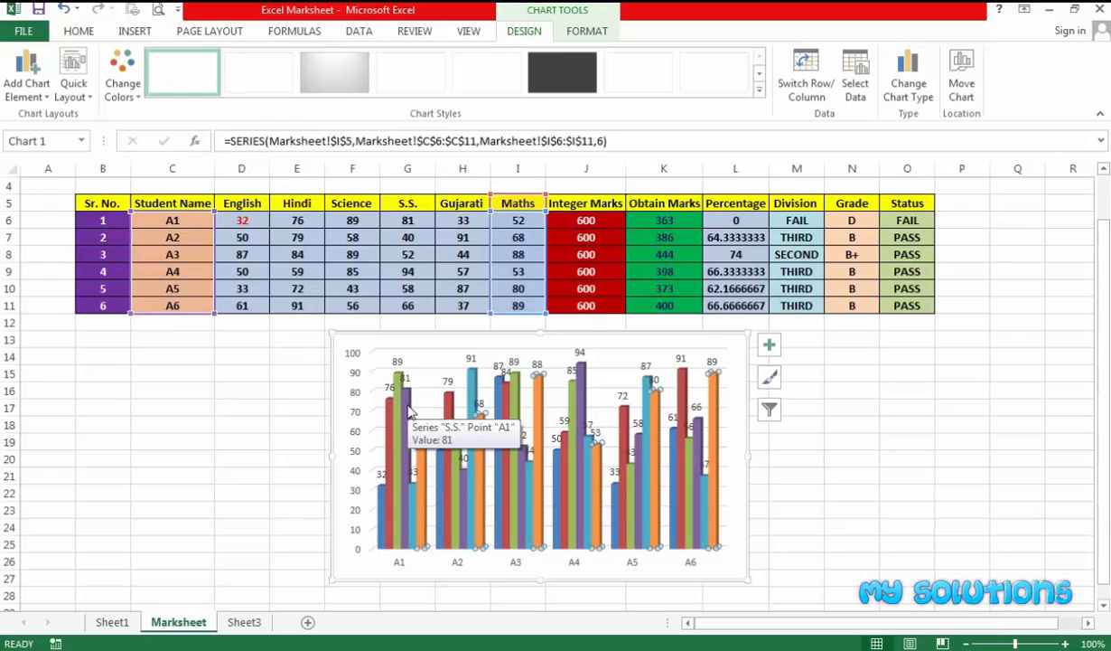
mouse_move(421, 465)
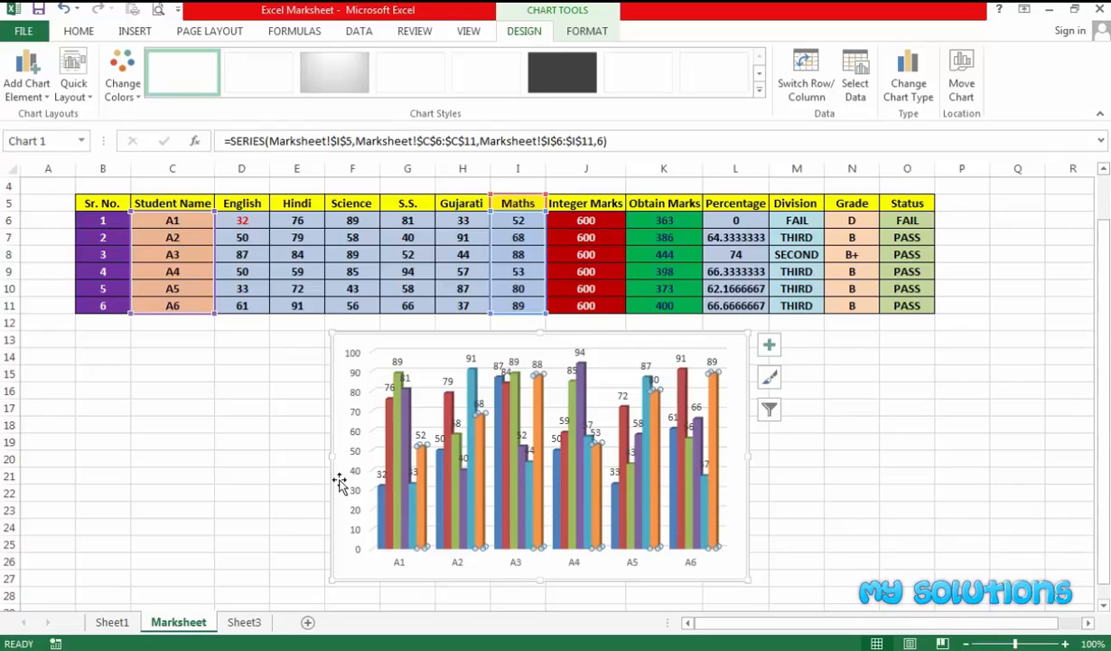
click(232, 442)
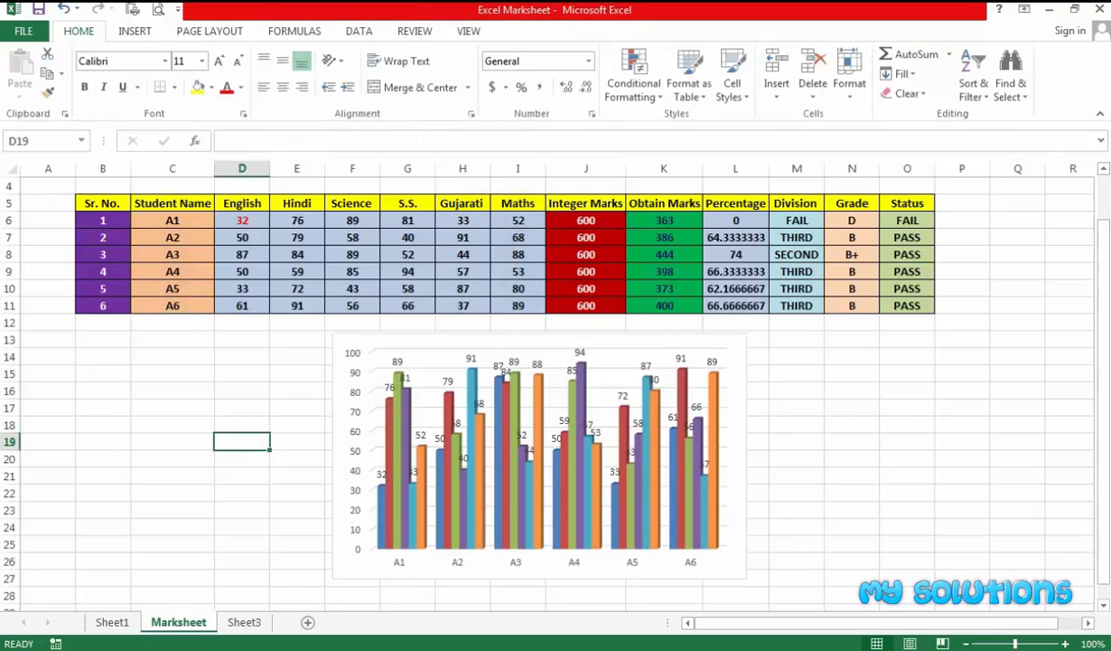